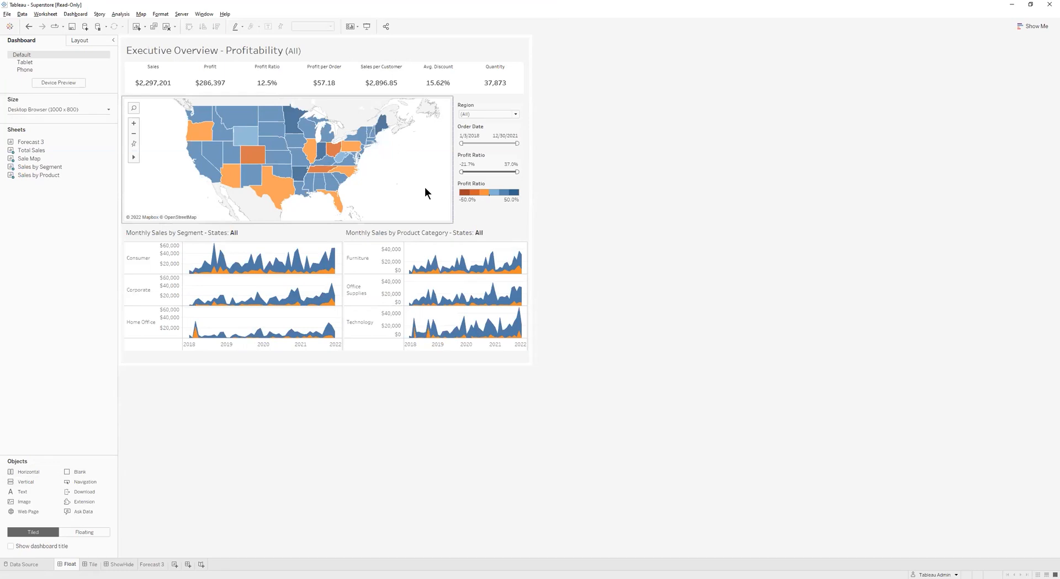
Try making the Sales by Segment chart a floating item, and return it to its tiled place in the container.
click(333, 229)
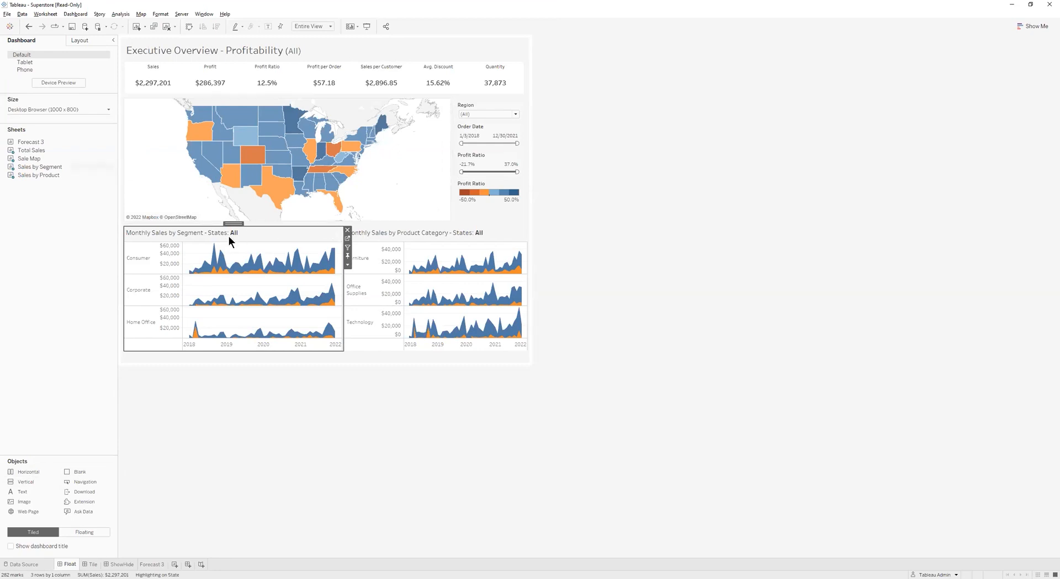
click(71, 41)
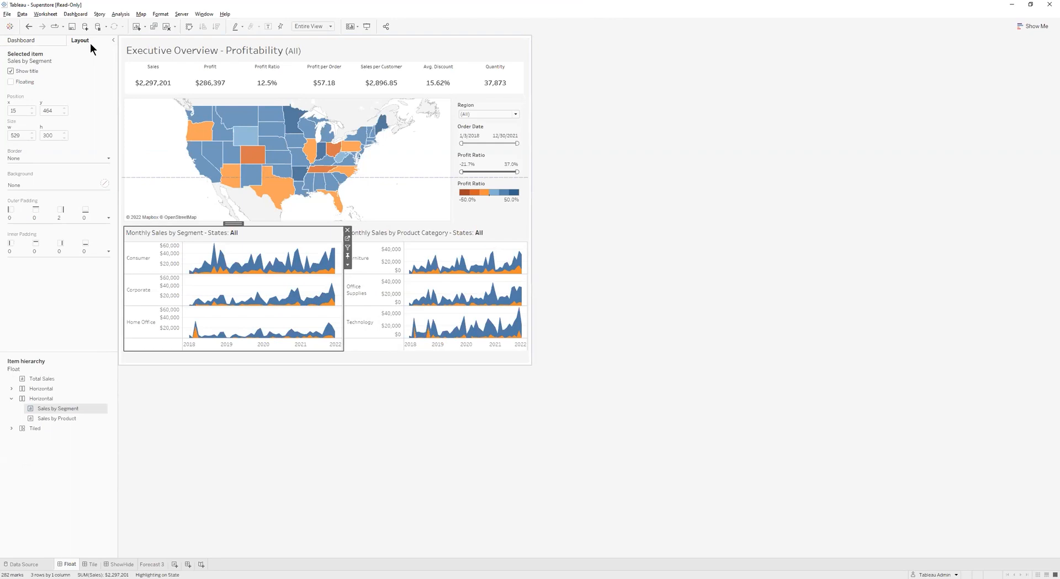
click(28, 72)
click(29, 73)
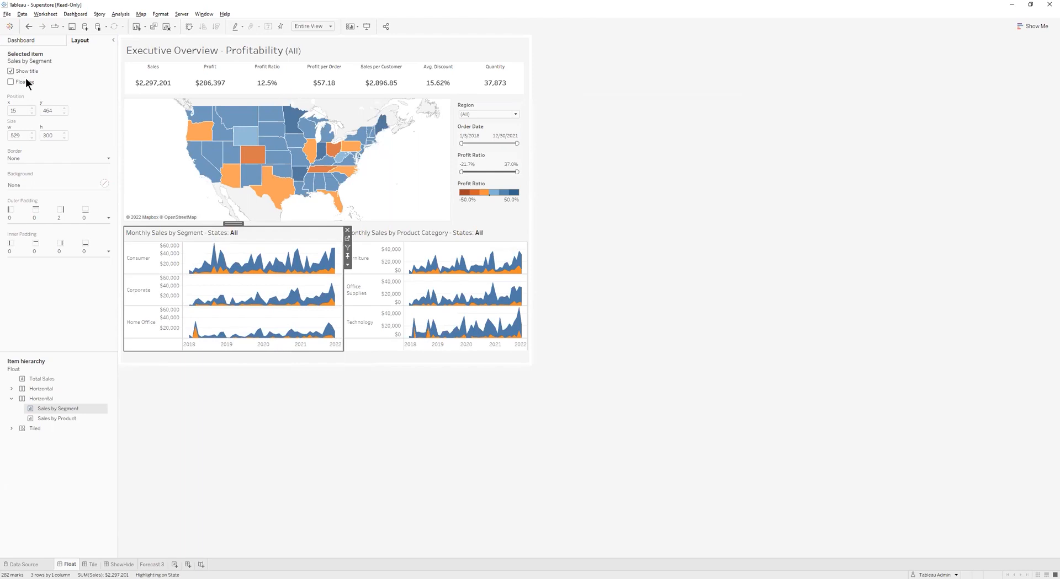
drag(233, 223, 232, 224)
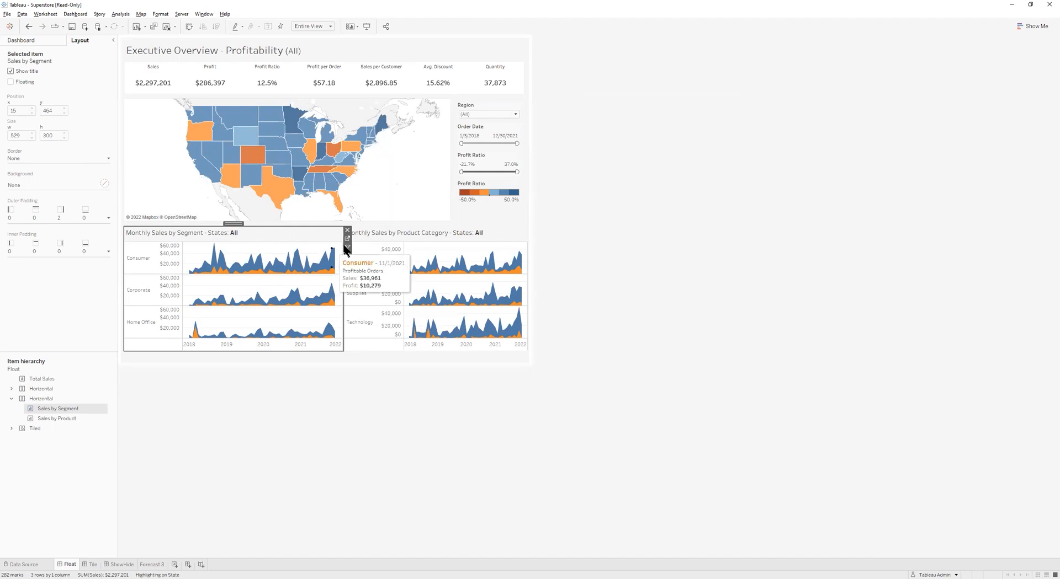
click(20, 82)
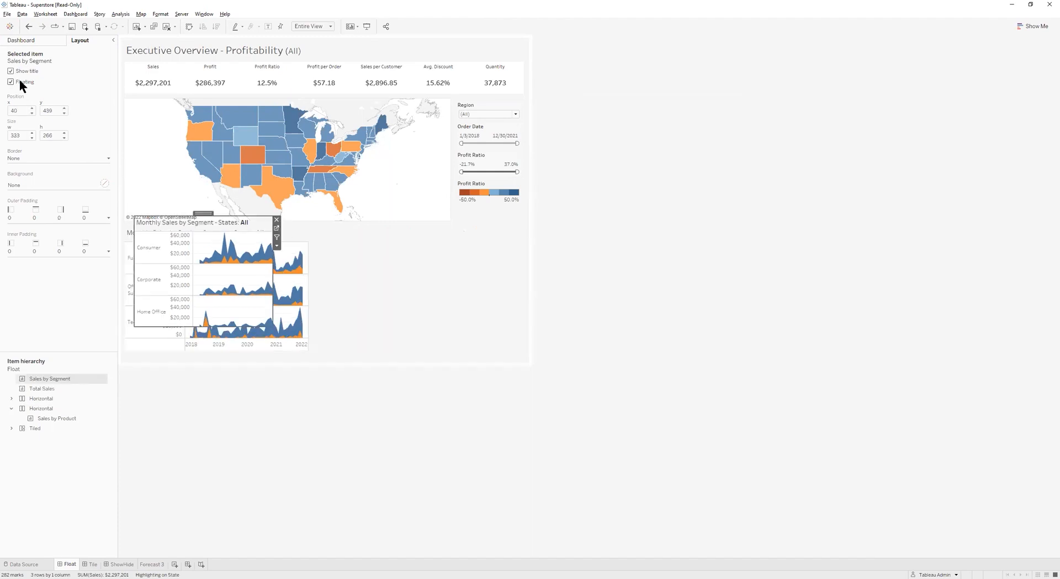
click(20, 83)
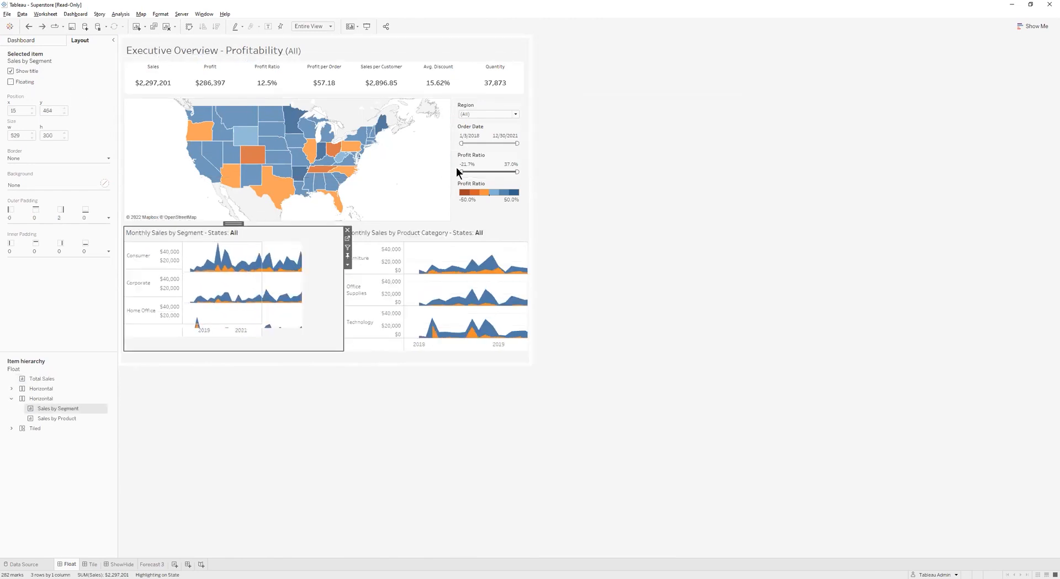
Compare the layout settings of the Sales by Segment and Sales by Product charts with those of their parent horizontal container.
drag(232, 223, 225, 224)
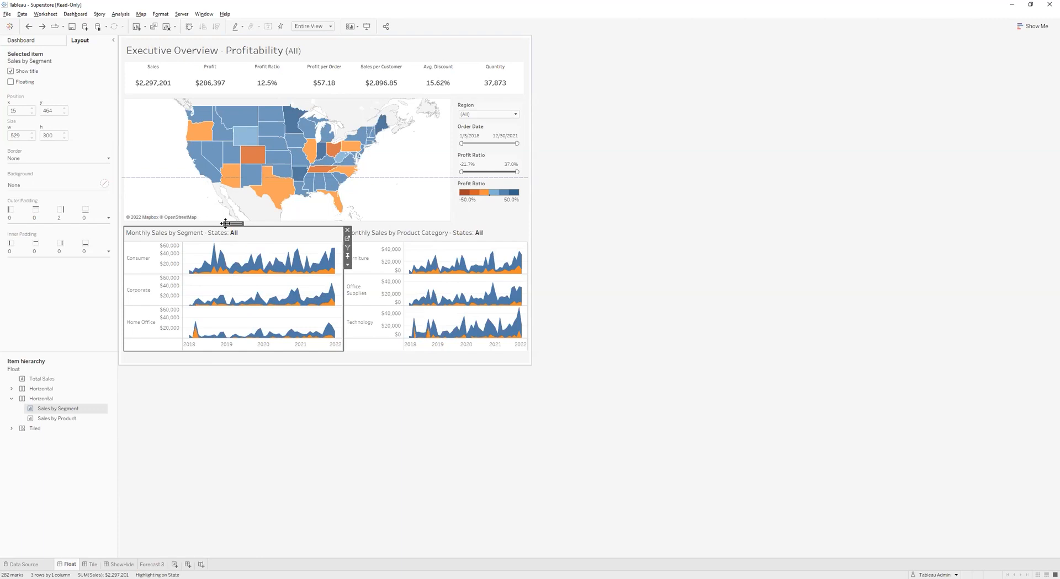
drag(225, 224, 194, 265)
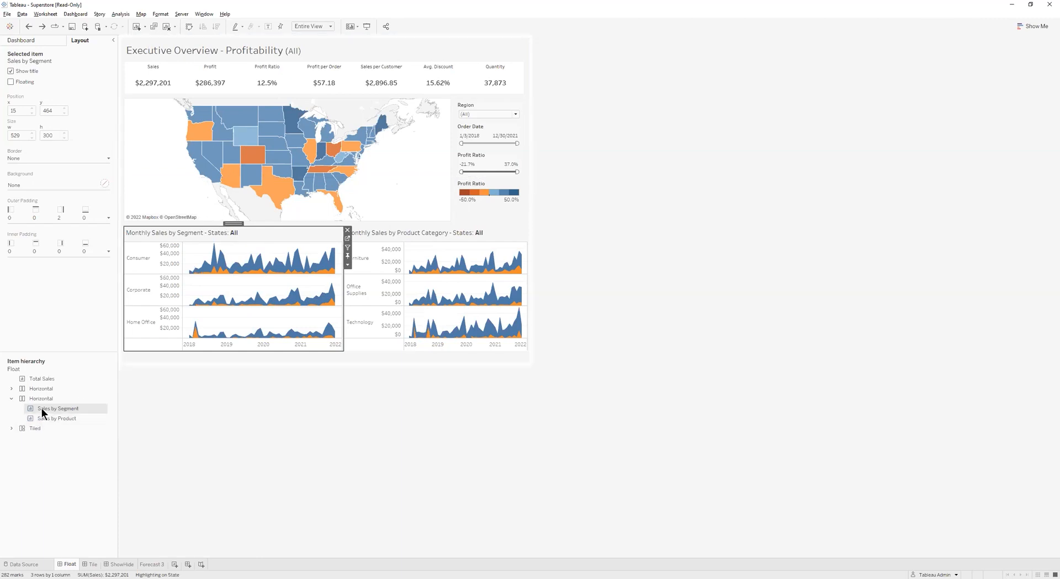
click(378, 236)
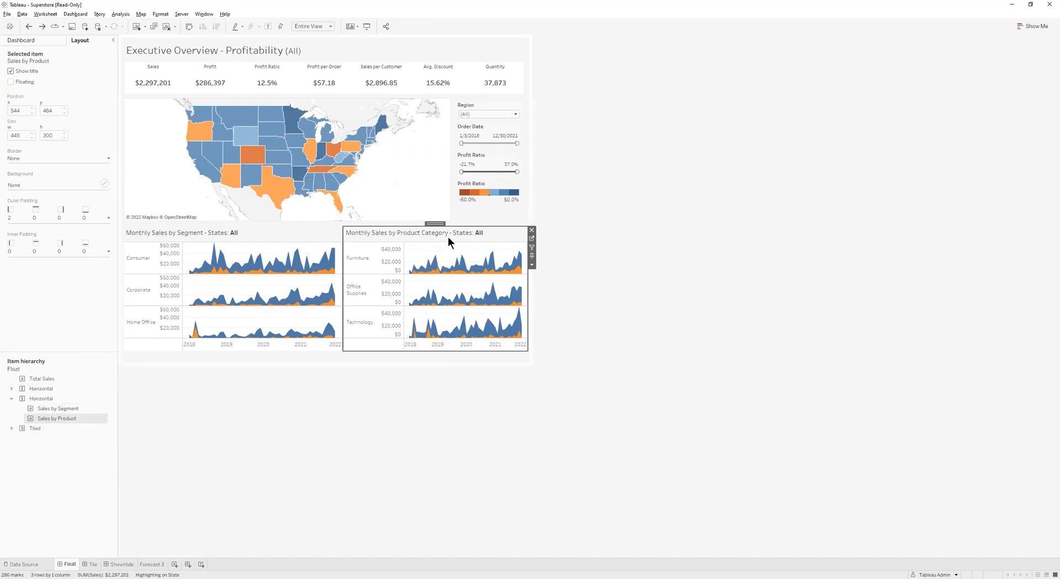
click(289, 234)
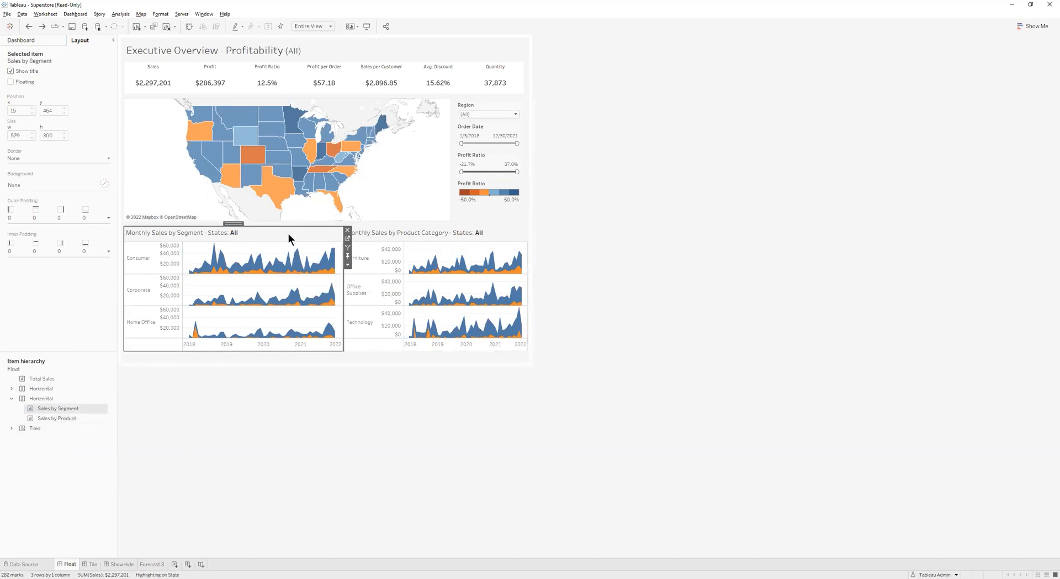
click(45, 399)
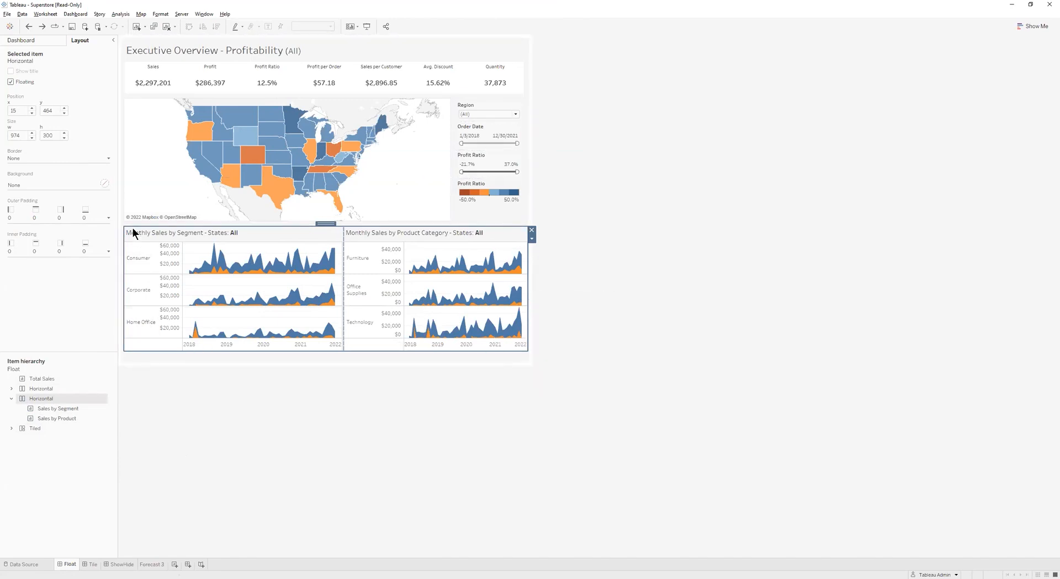
click(429, 233)
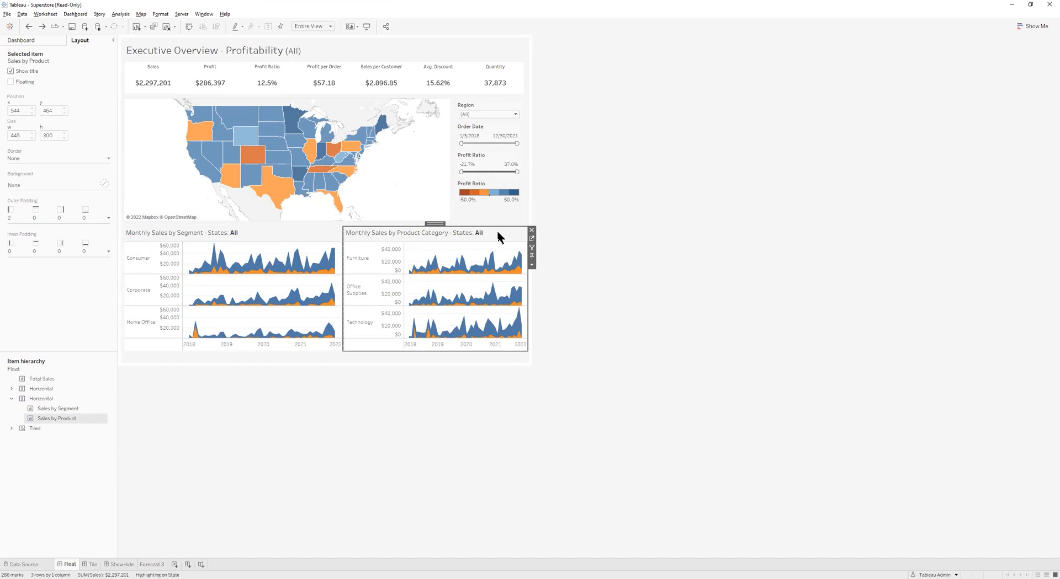
drag(435, 223, 433, 222)
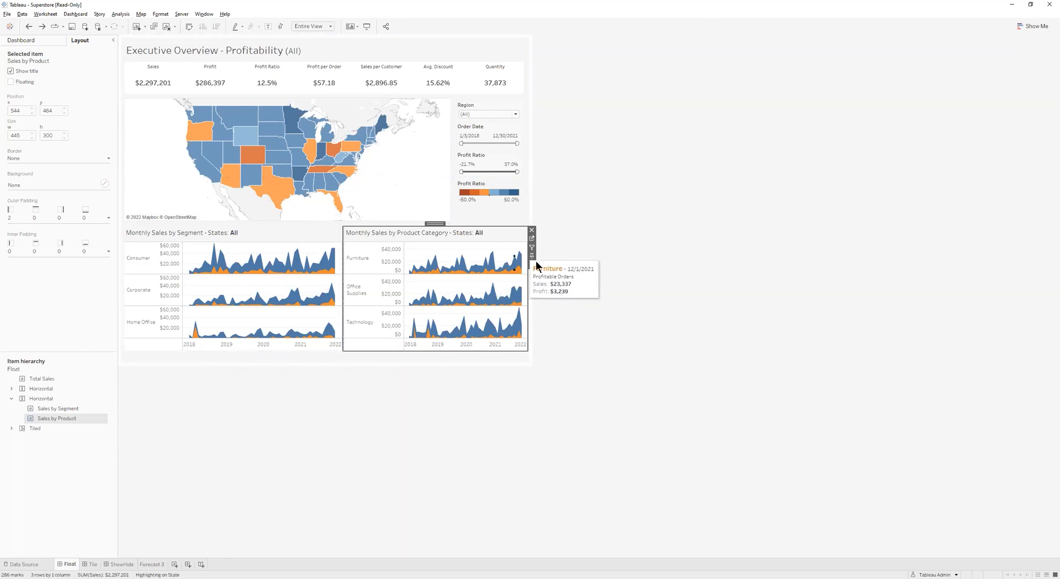
drag(426, 242, 427, 241)
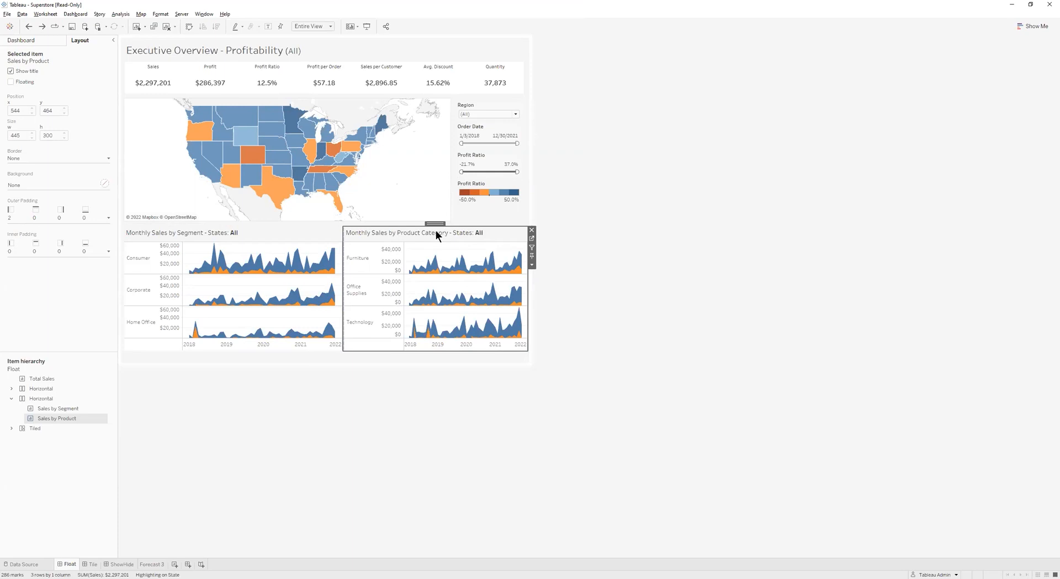
click(315, 239)
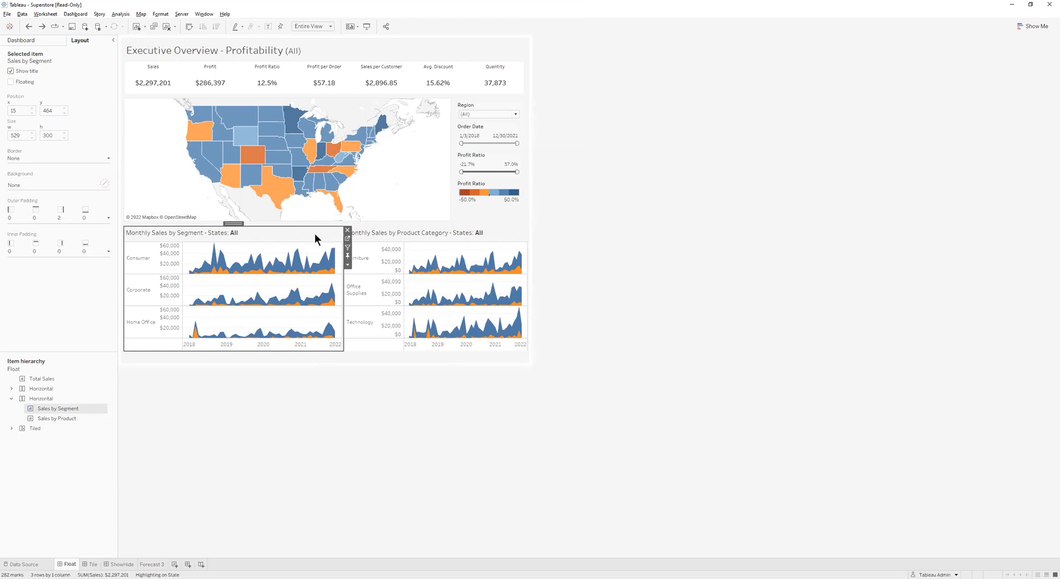
click(431, 237)
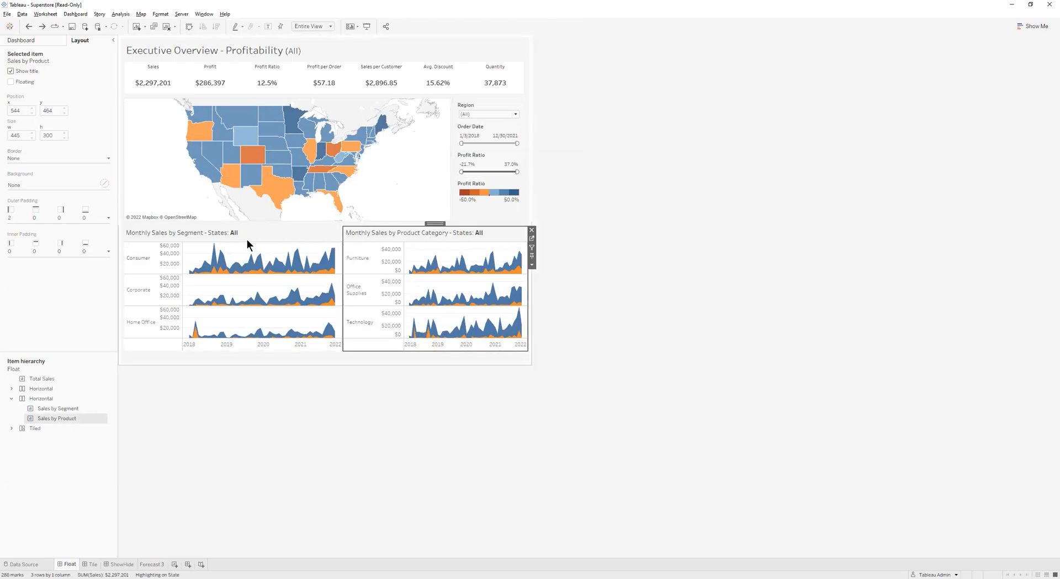
Select the parent container of the Sales by Product chart and check whether its Floating option is enabled.
double_click(433, 223)
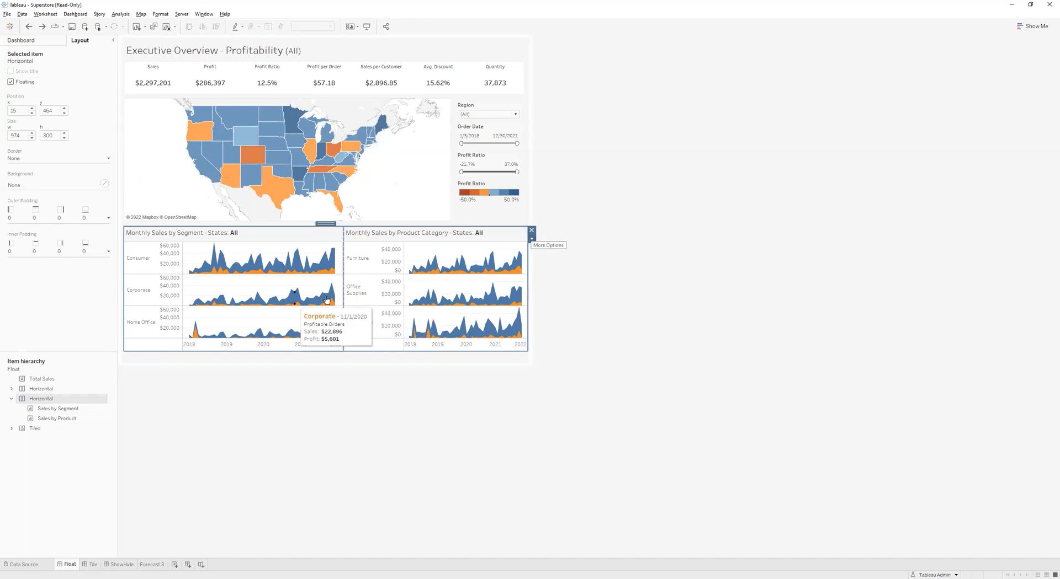
click(528, 242)
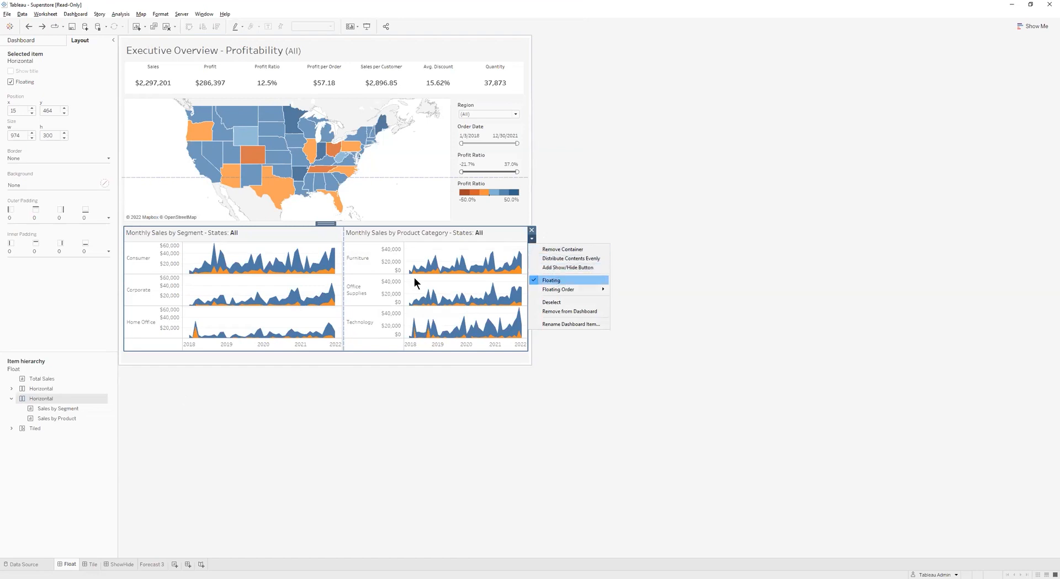
click(326, 224)
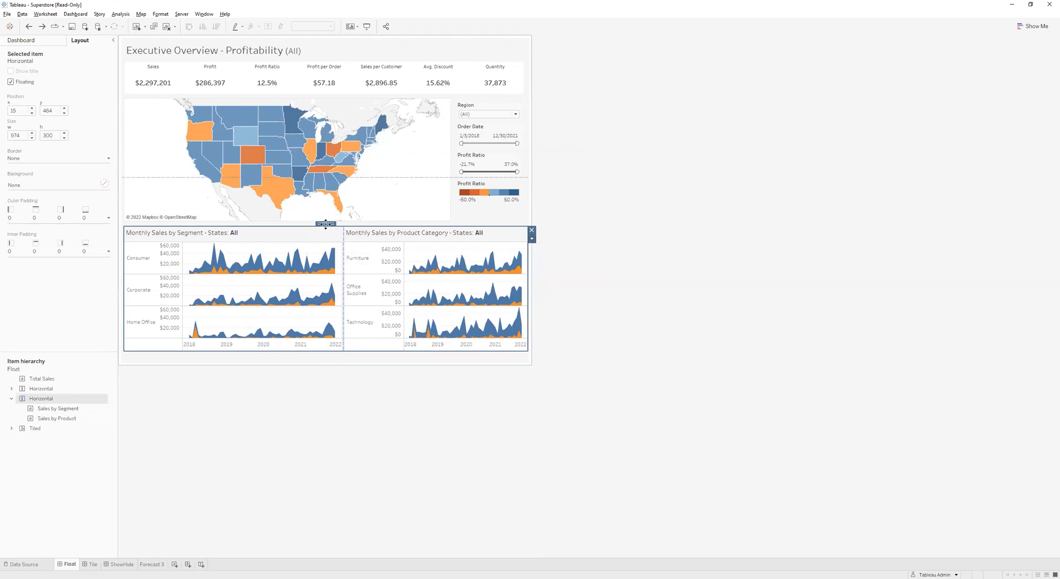
Move the monthly sales charts' container up over the map, and set its position to x 100, y 500.
drag(323, 224, 321, 52)
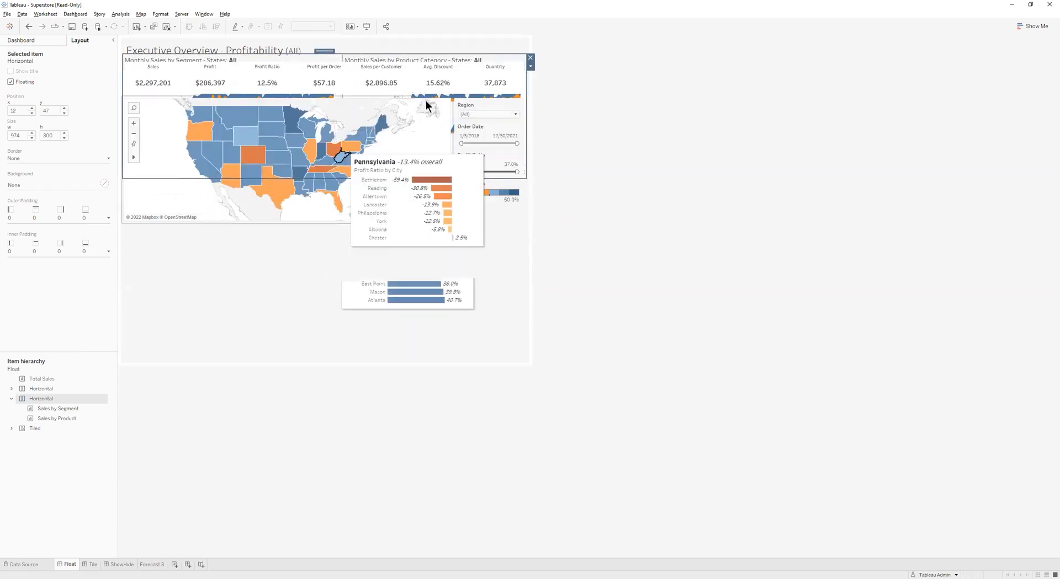
mouse_move(388, 130)
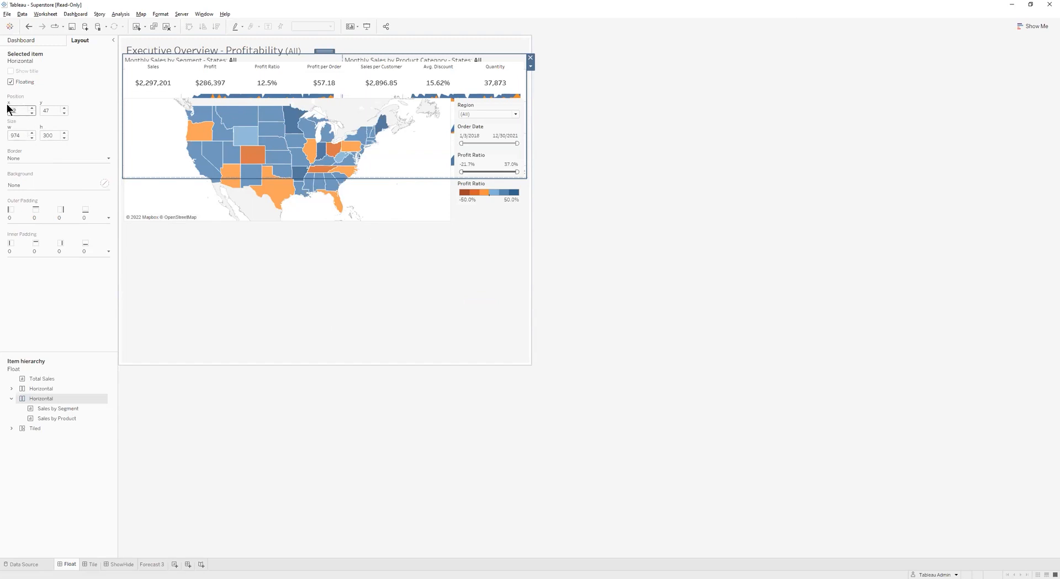
text(00)
key(Return)
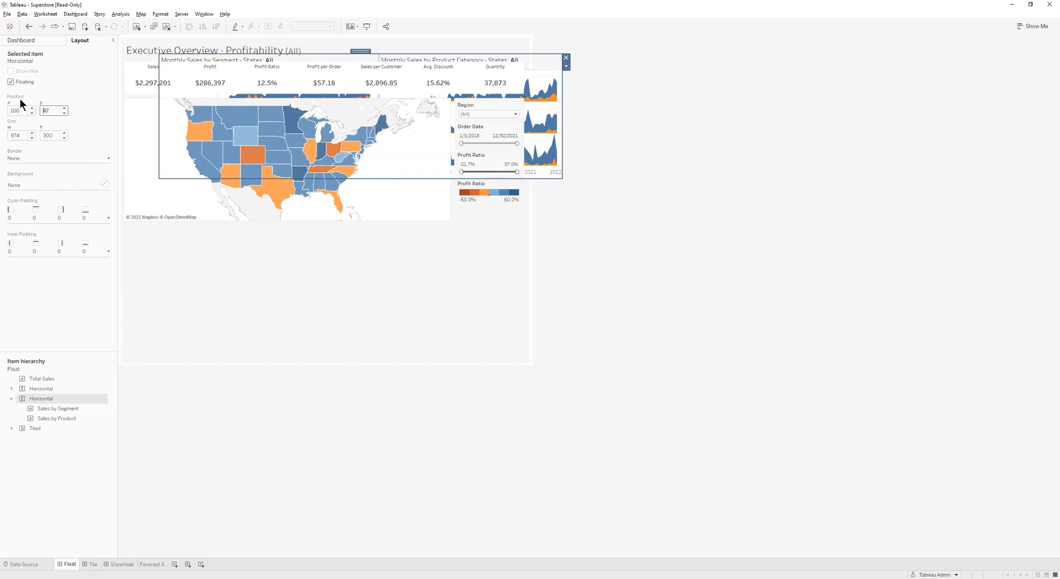
text(500)
key(Tab)
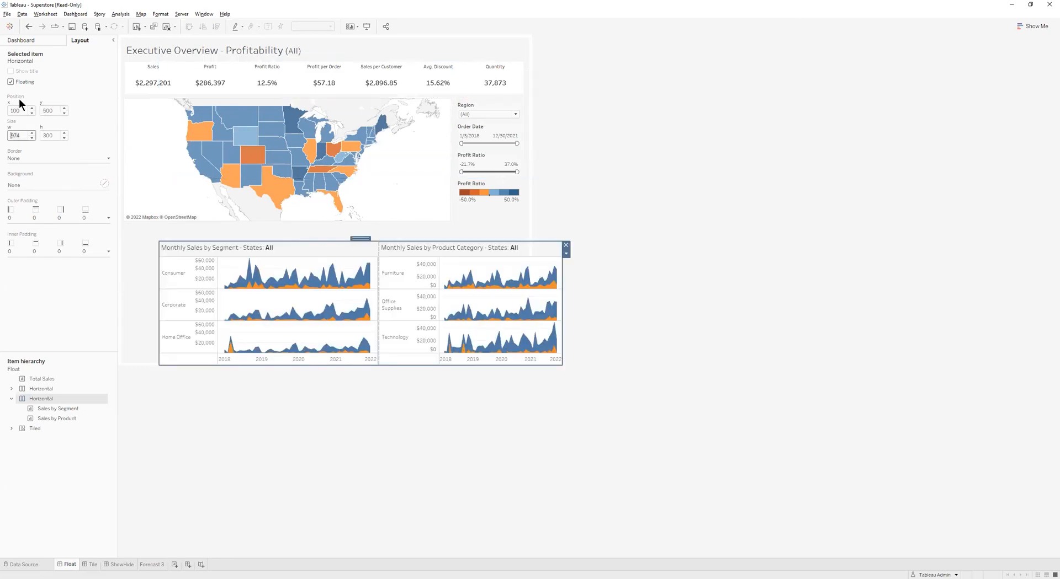
Move the monthly sales charts' container below the map to about x 14, y 463, and set its width to 975.
drag(361, 238, 326, 223)
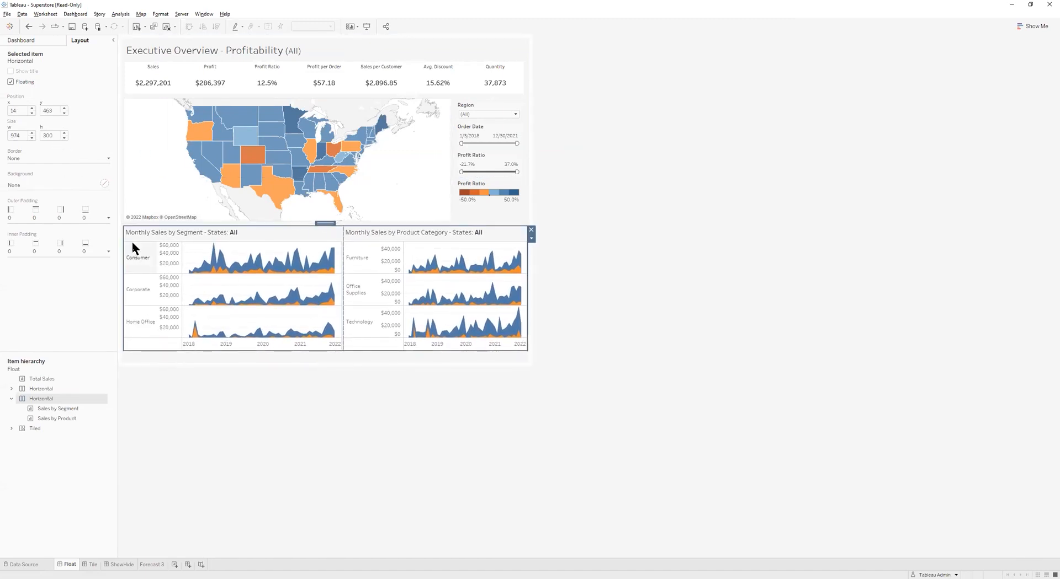
click(19, 135)
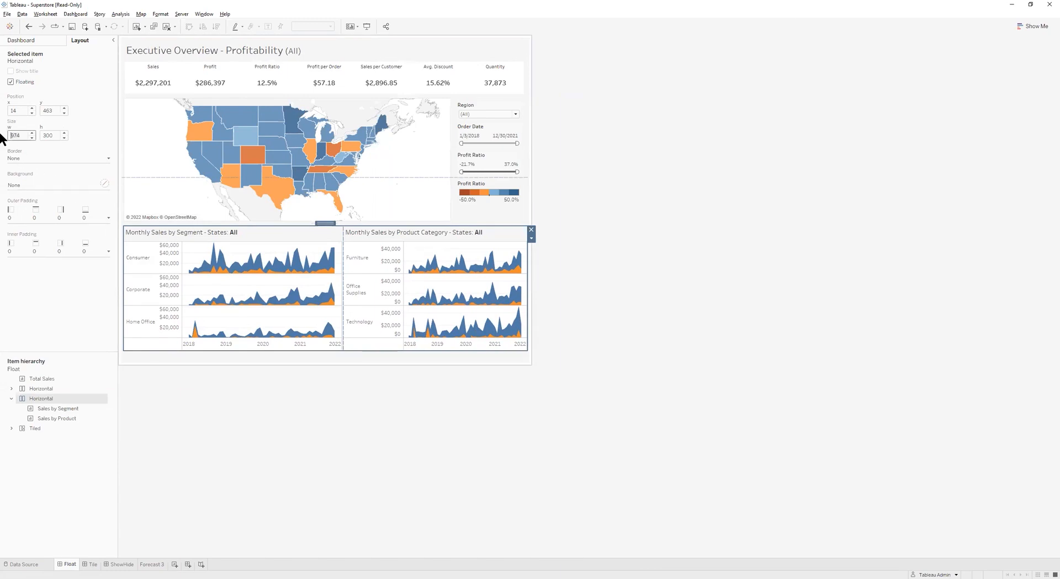
text(975)
key(Tab)
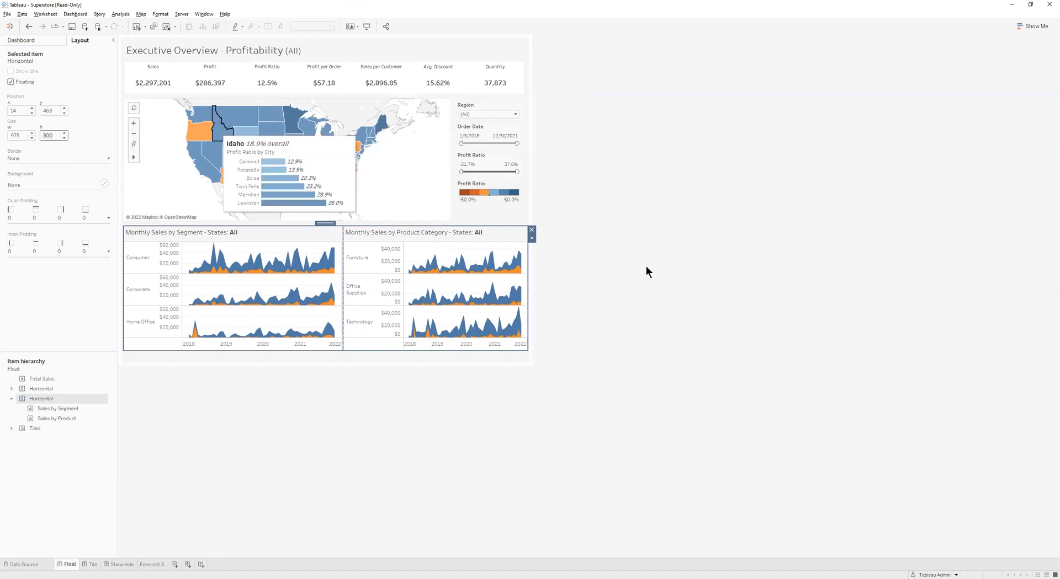
click(740, 263)
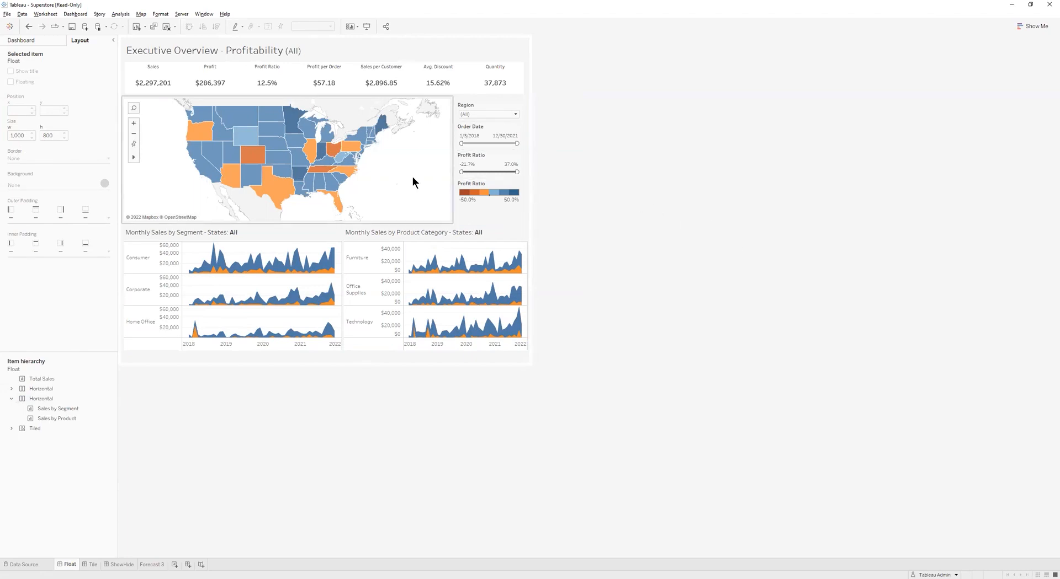
Select the map's parent container and narrow the map slightly to widen the adjacent filter and legend column.
click(429, 152)
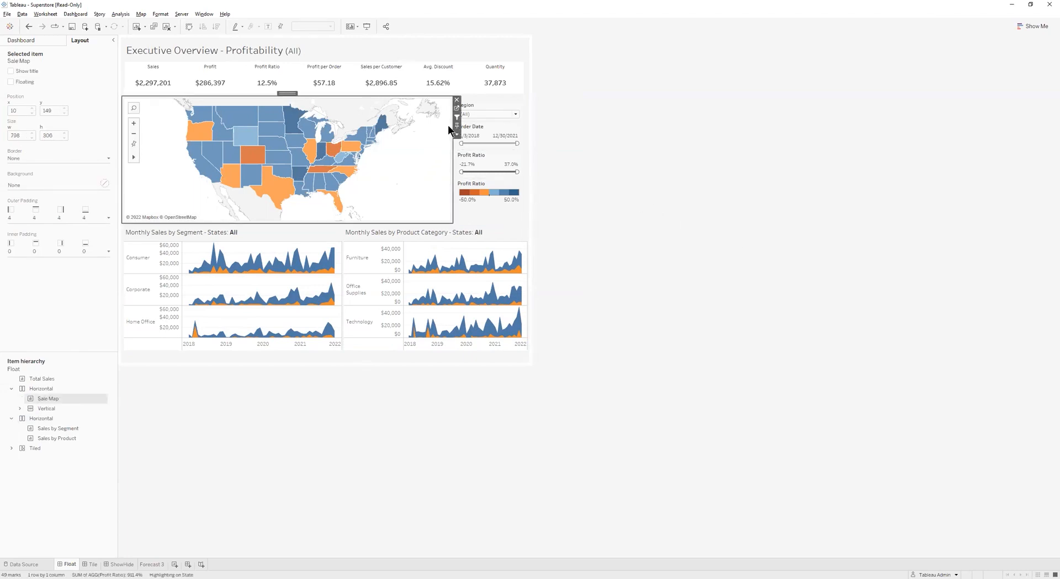
double_click(286, 94)
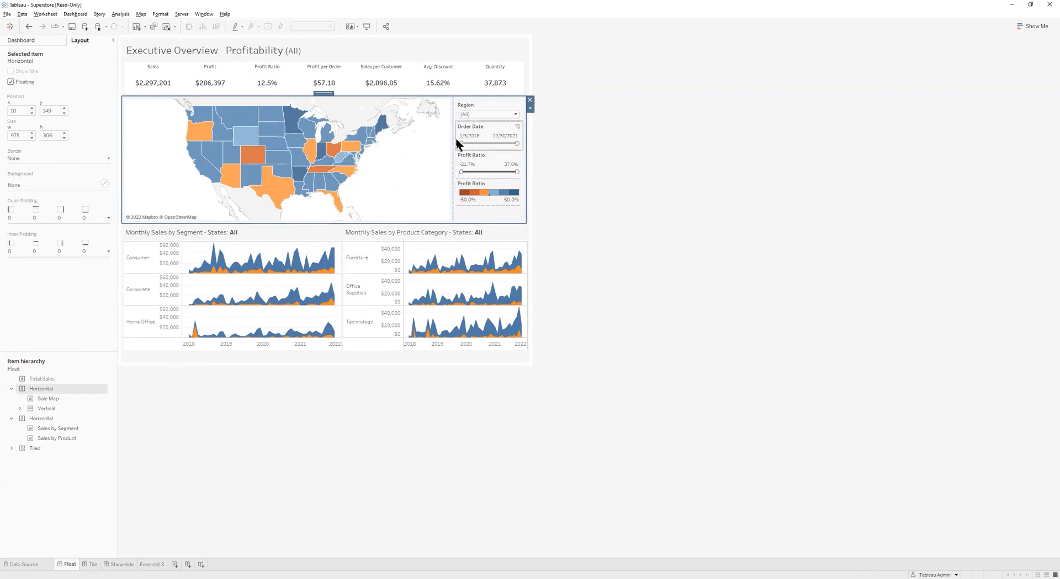
mouse_move(452, 144)
mouse_down()
mouse_move(255, 165)
mouse_move(441, 154)
mouse_up()
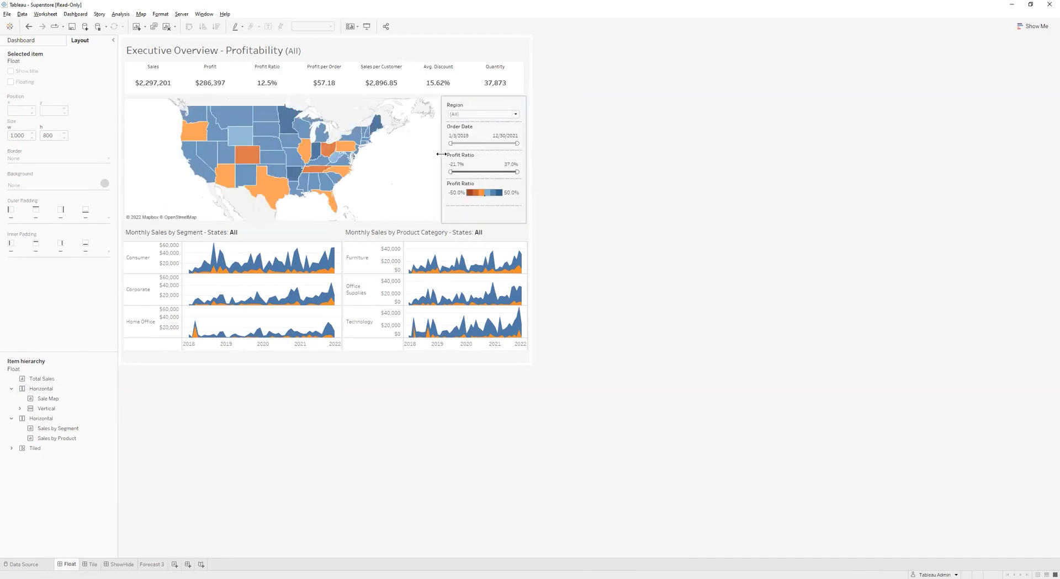
Widen the Sales by Segment chart within its container to about 604 pixels, narrowing the Sales by Product chart.
click(303, 239)
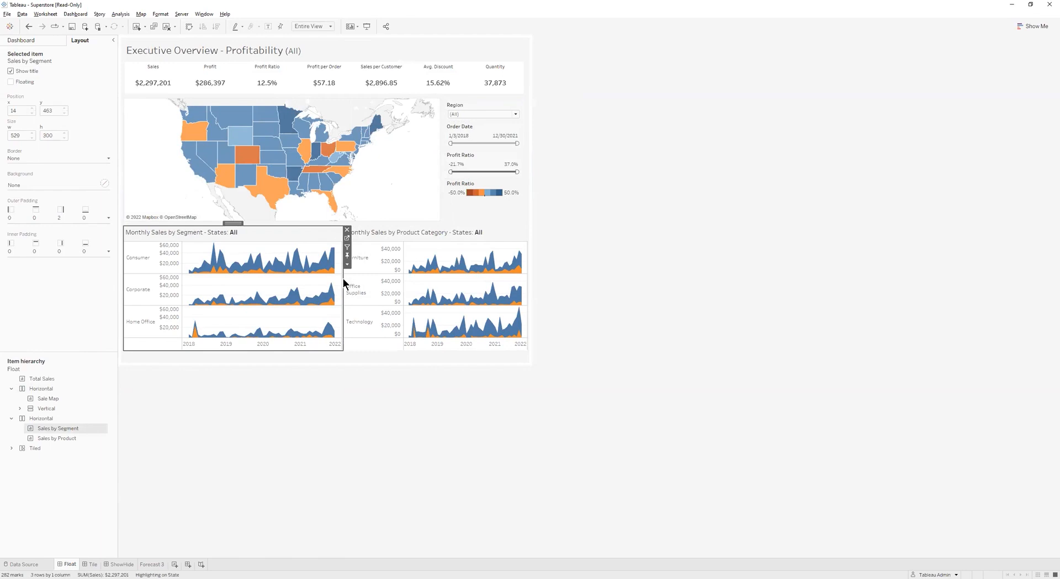
drag(342, 294, 374, 293)
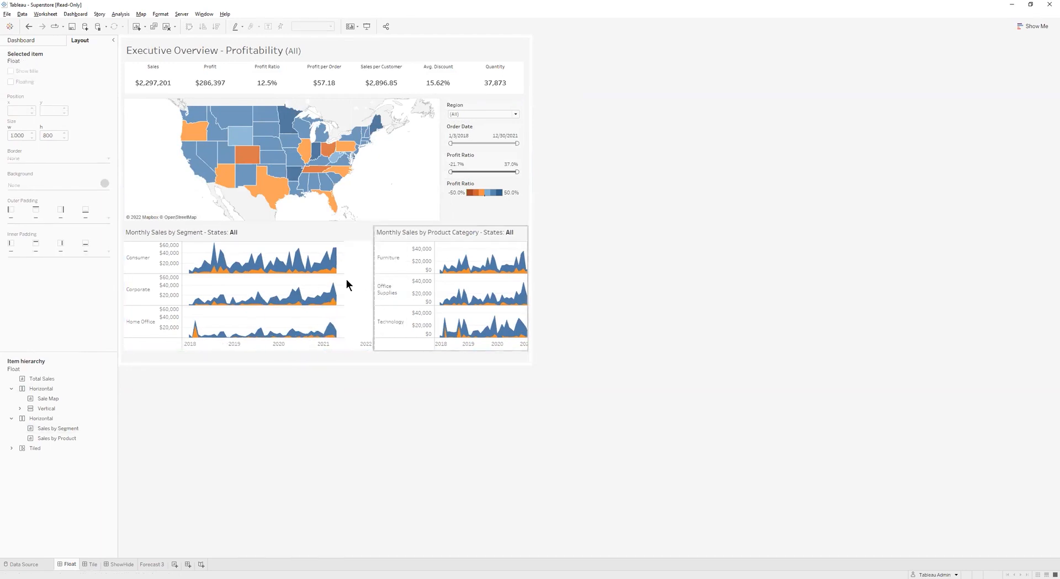
click(403, 235)
click(357, 237)
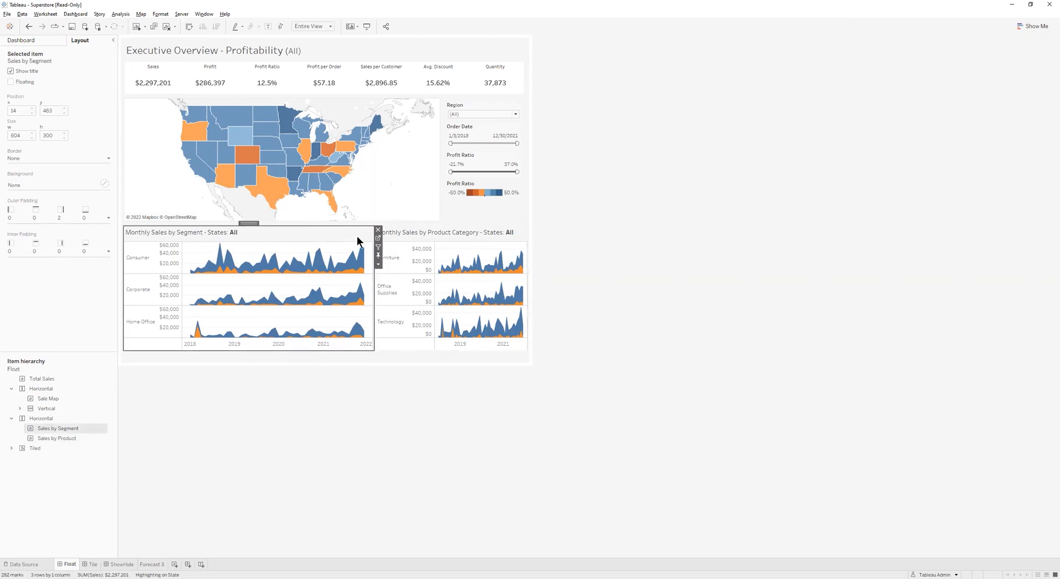
Distribute the contents of the monthly sales charts' container evenly and check the width of each chart.
double_click(249, 224)
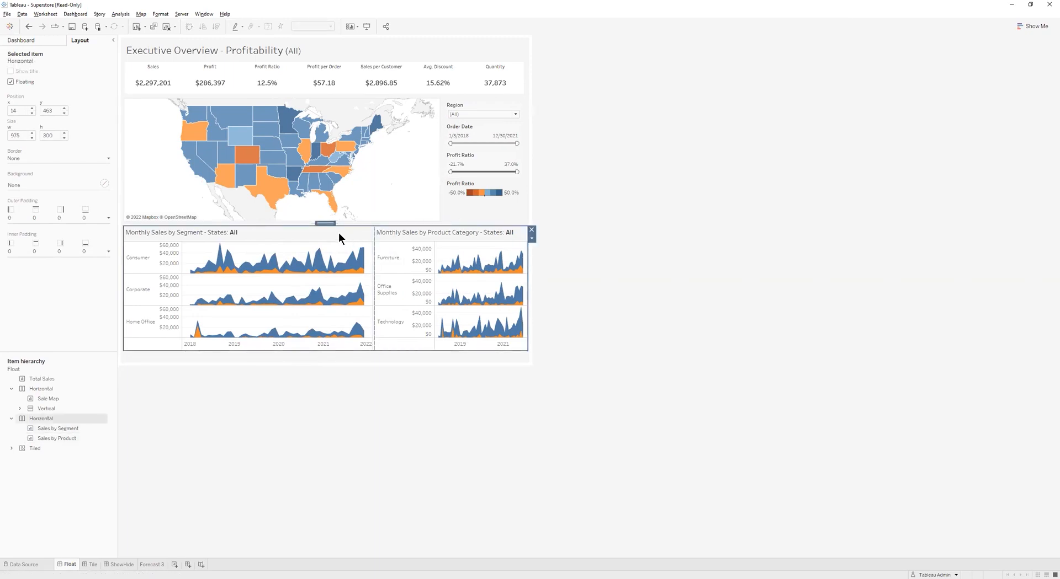
click(532, 239)
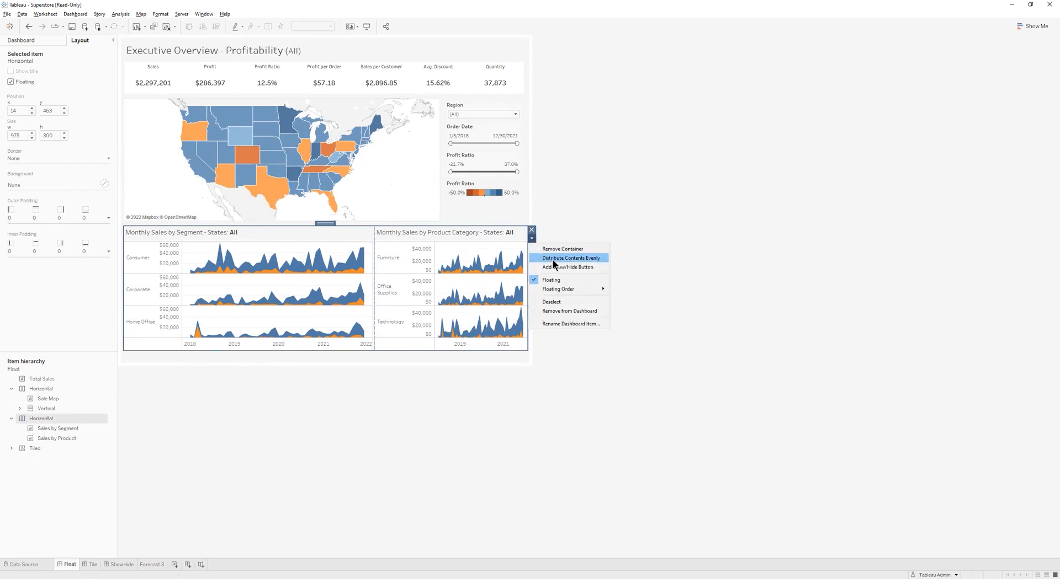
click(554, 258)
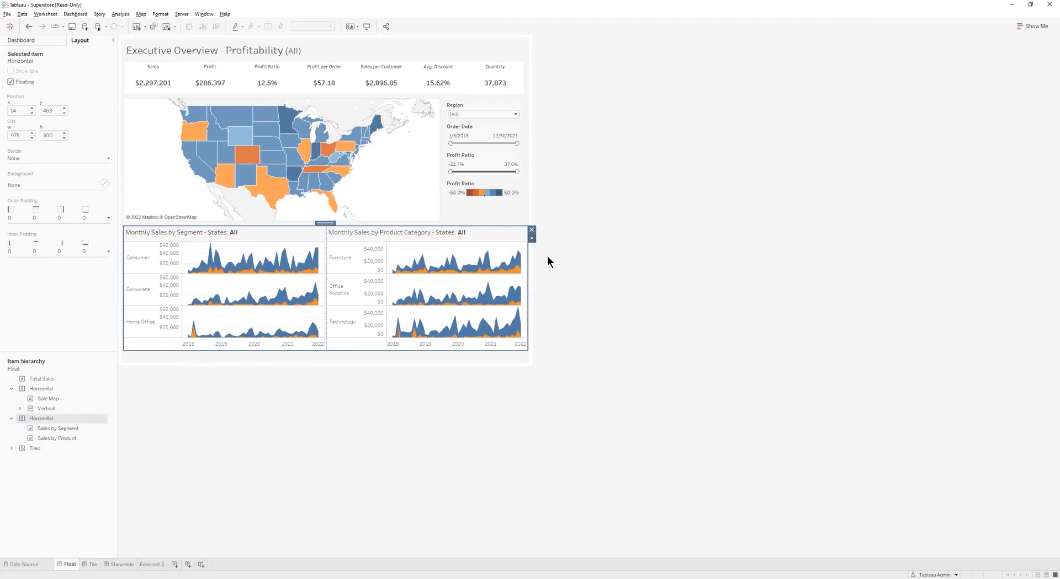
click(589, 319)
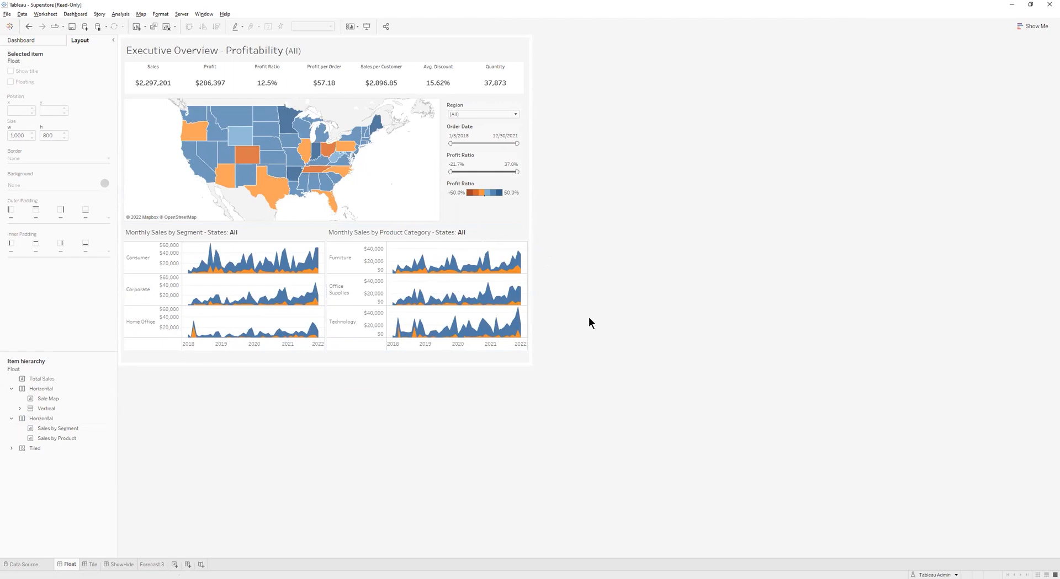
click(477, 232)
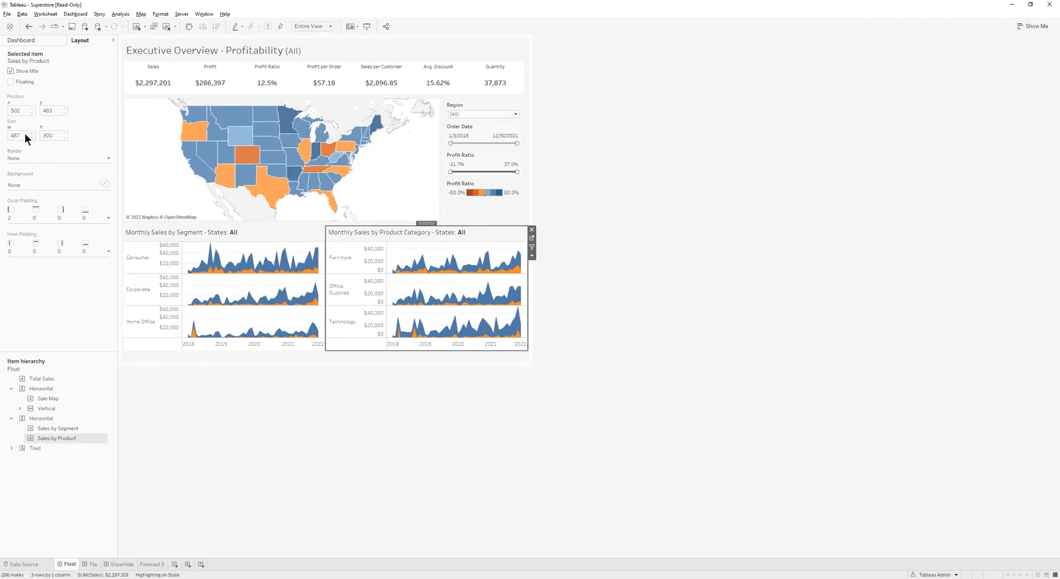
click(284, 234)
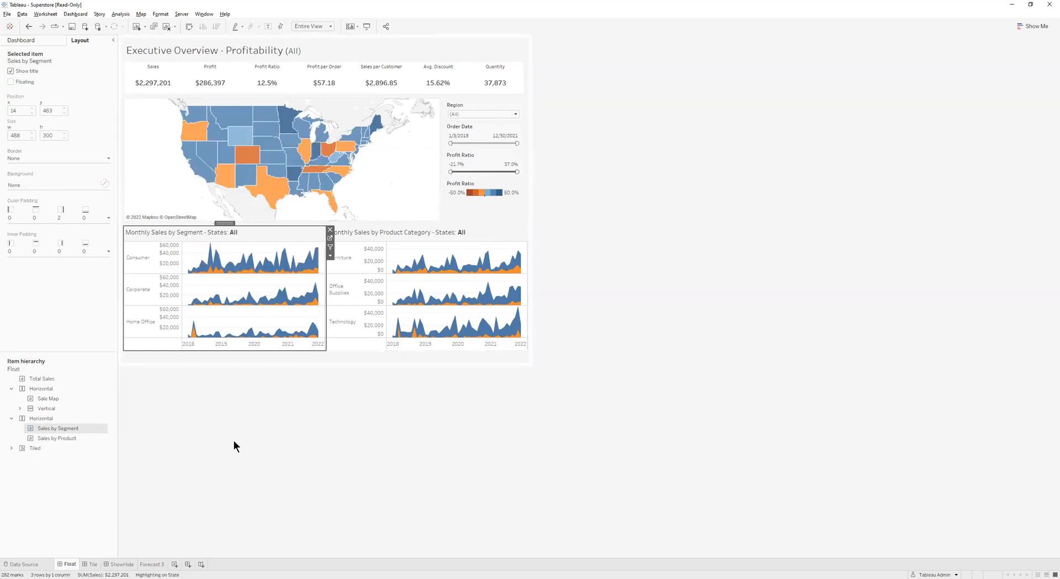
On the Tile dashboard, widen the Sales and Profit by Customer chart and distribute its parent container's contents evenly.
click(92, 565)
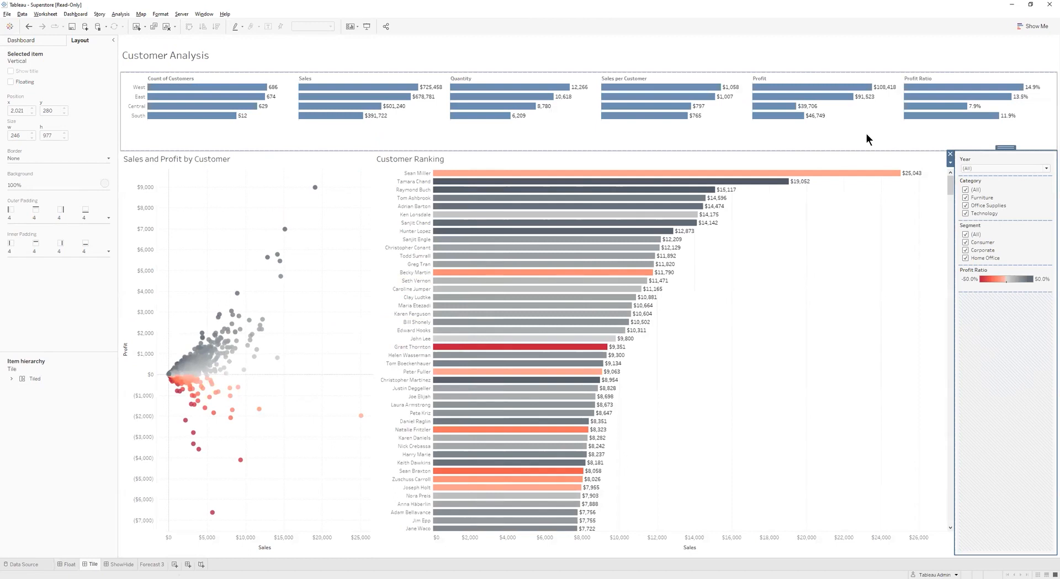
drag(376, 197, 616, 170)
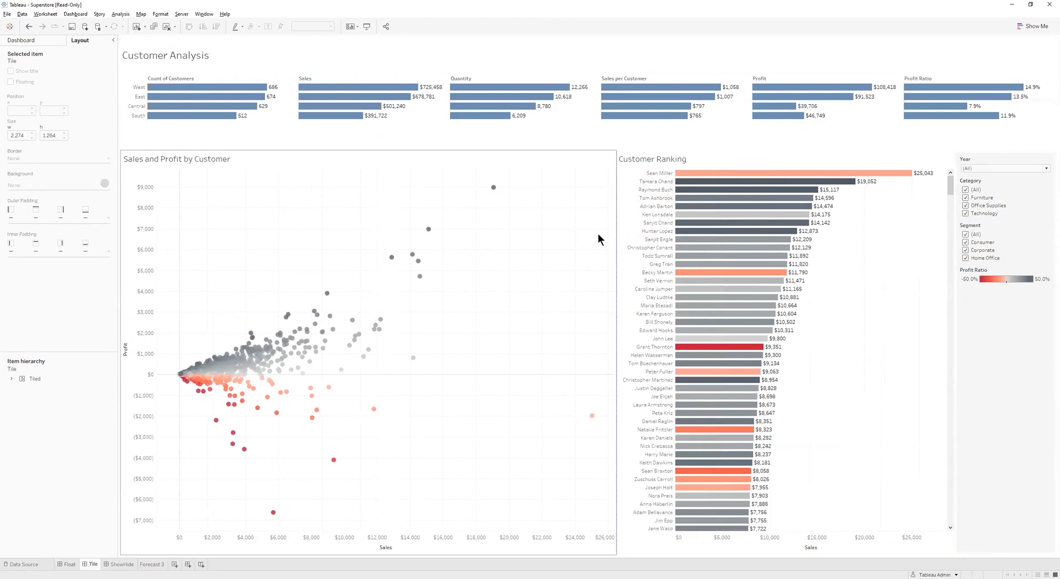
double_click(368, 147)
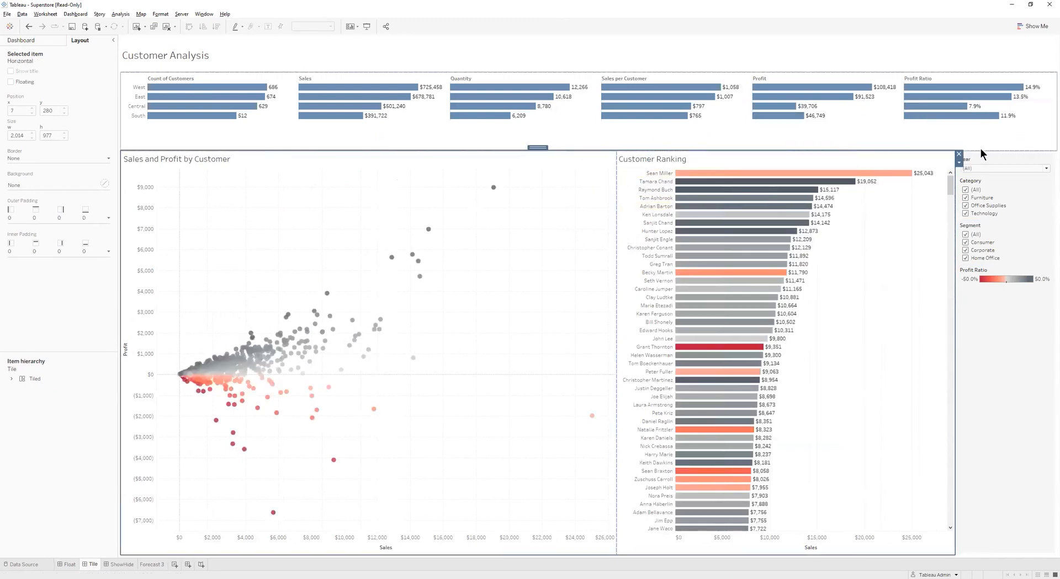
click(959, 164)
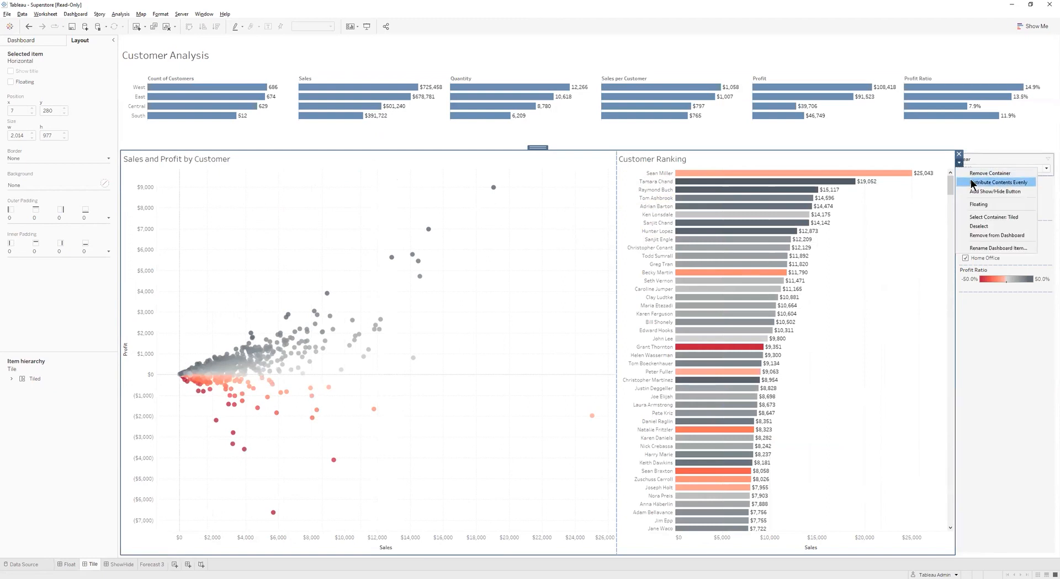
click(972, 184)
click(986, 141)
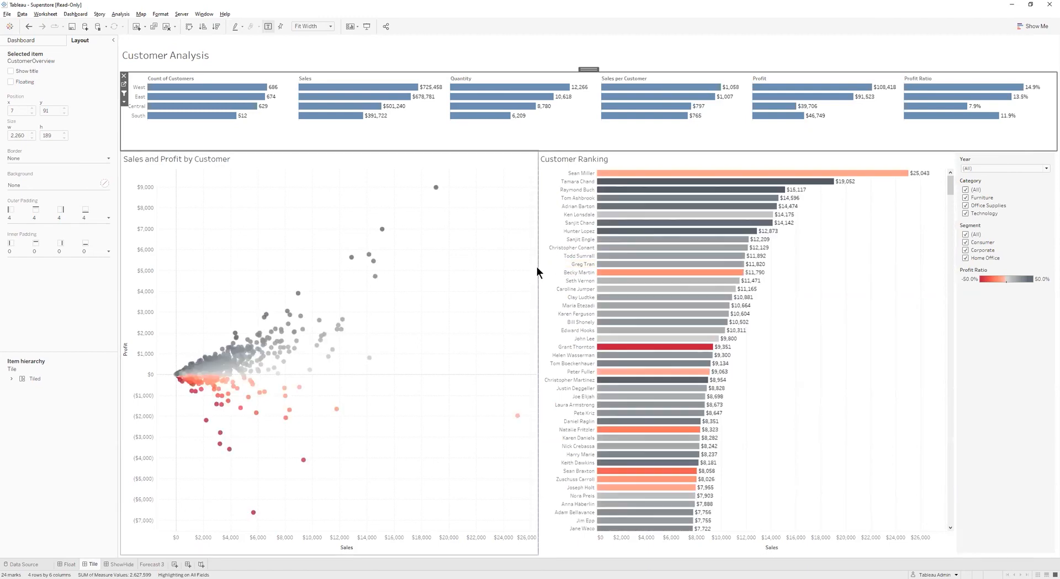
Turn off even distribution for the container holding the Sales and Profit by Customer and Customer Ranking charts.
click(448, 250)
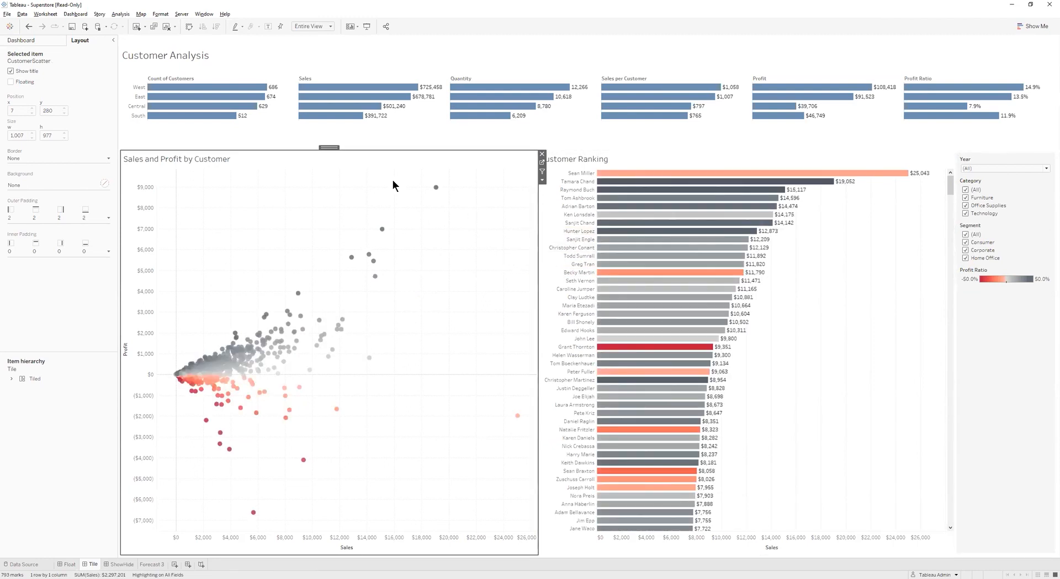
double_click(329, 149)
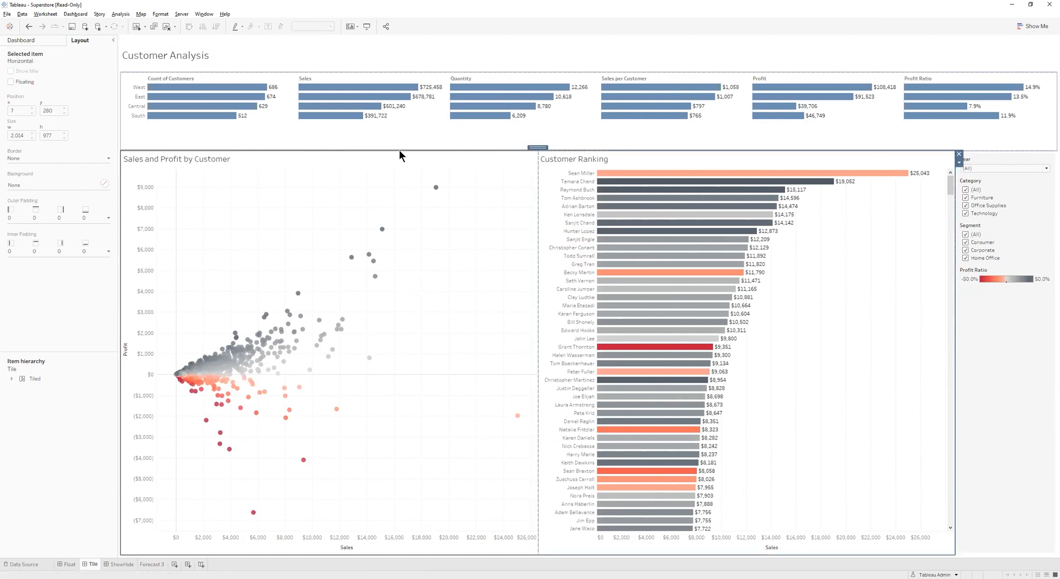
click(958, 164)
click(983, 186)
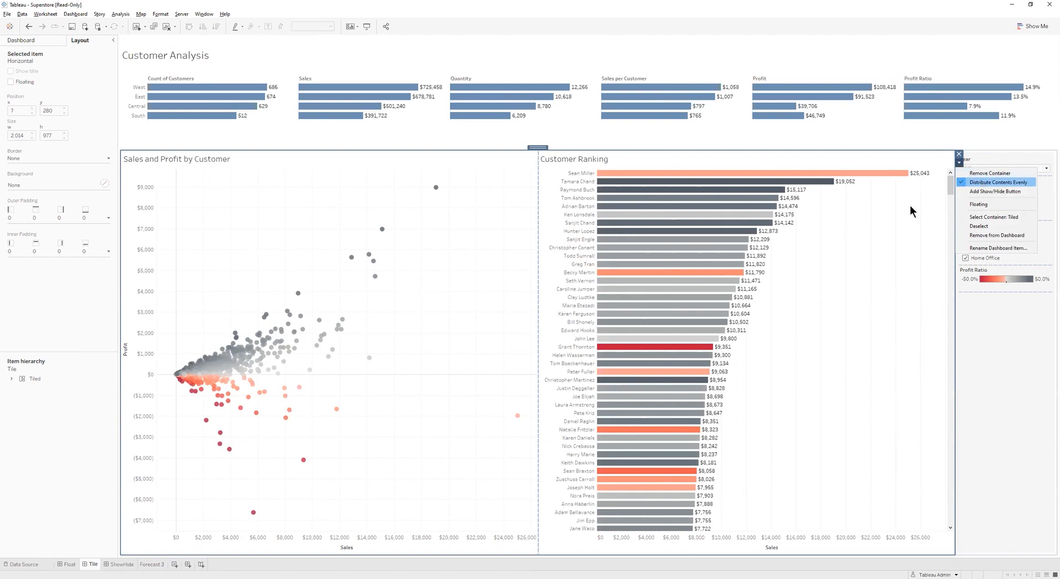
Resize the Sales and Profit by Customer chart to a width of about 945 pixels within its container.
drag(615, 260, 493, 269)
click(472, 278)
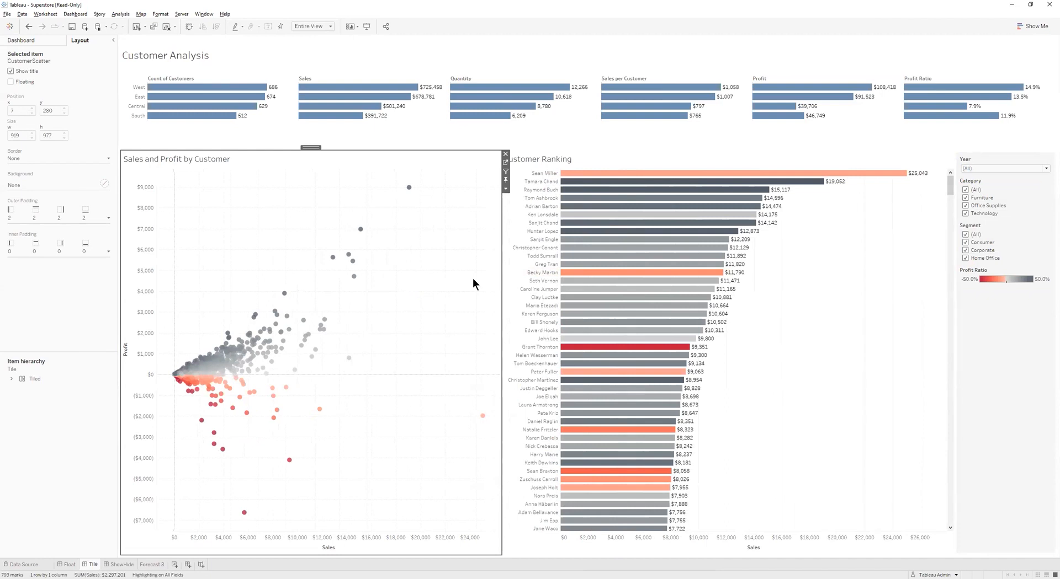
drag(494, 274, 512, 271)
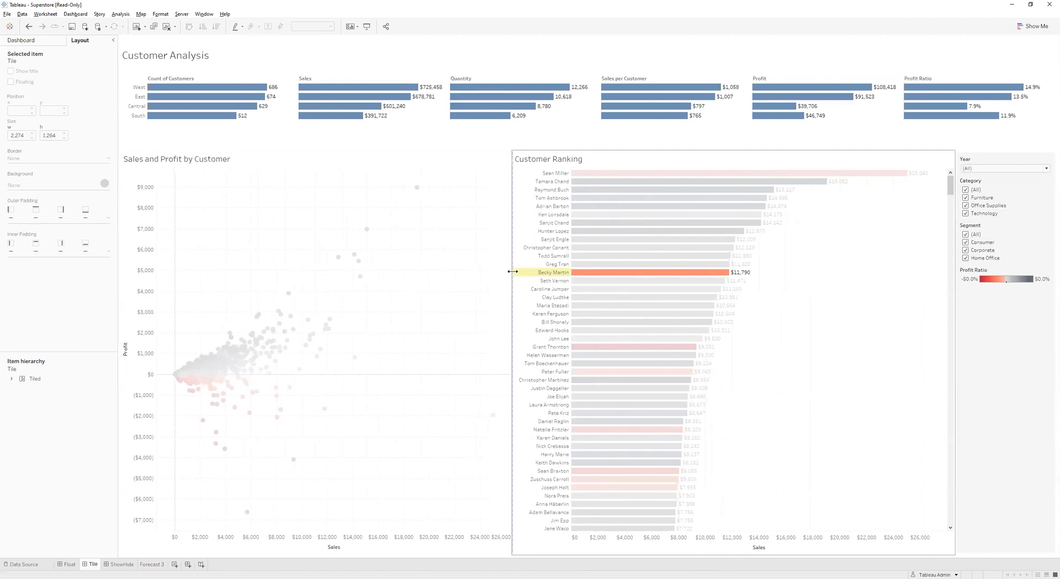
click(477, 284)
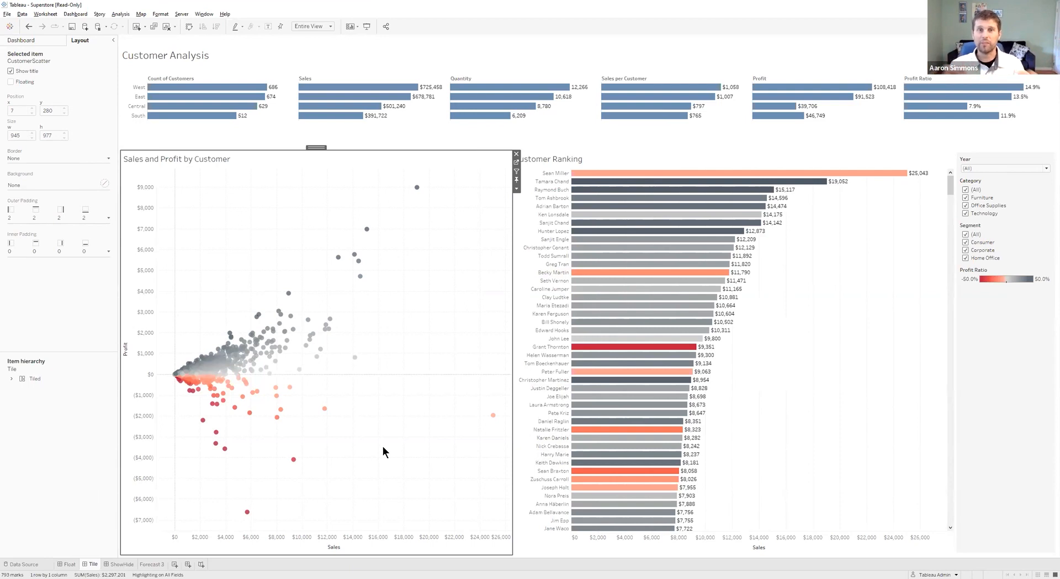
Add a narrow blank object before the Sales and Profit by Customer chart and another blank after the Customer Ranking chart.
click(46, 36)
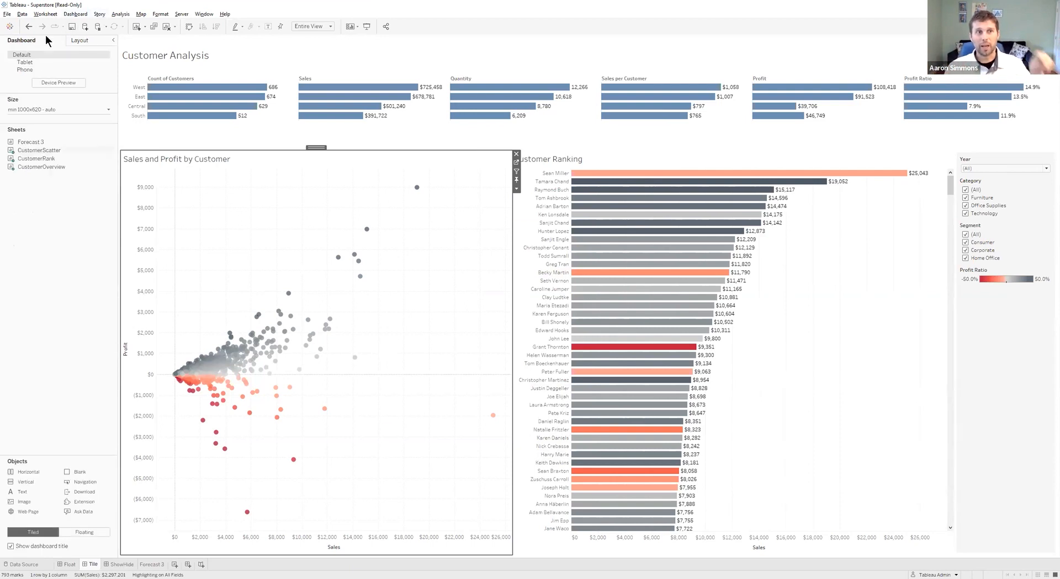
drag(122, 426, 145, 442)
drag(299, 367, 149, 356)
mouse_move(77, 472)
mouse_down()
mouse_move(884, 249)
mouse_move(956, 266)
mouse_move(957, 296)
mouse_move(938, 296)
mouse_up()
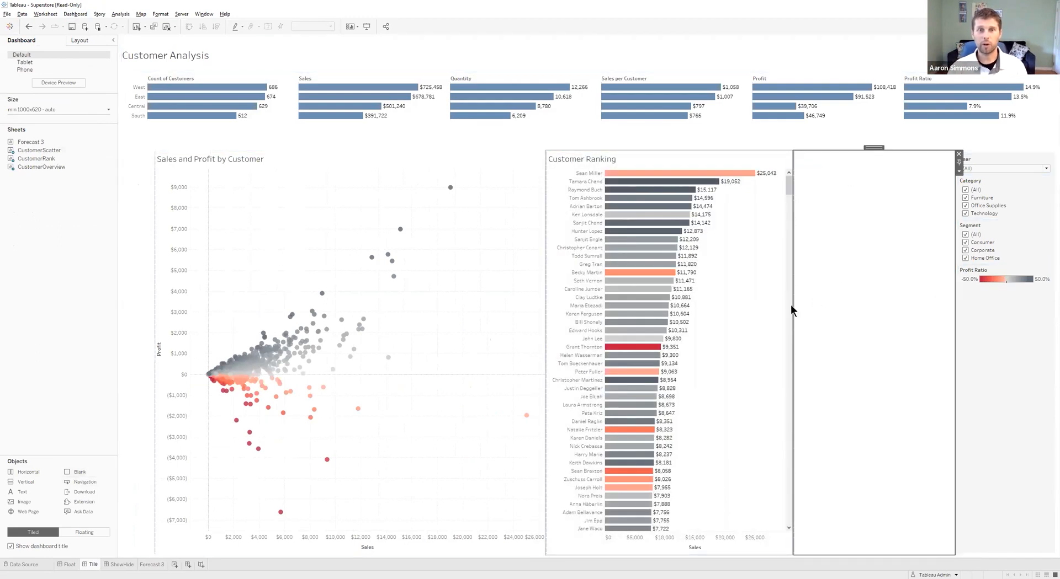
Select the parent container of the two customer charts and the blanks, and distribute its contents evenly.
key(ctrl+z)
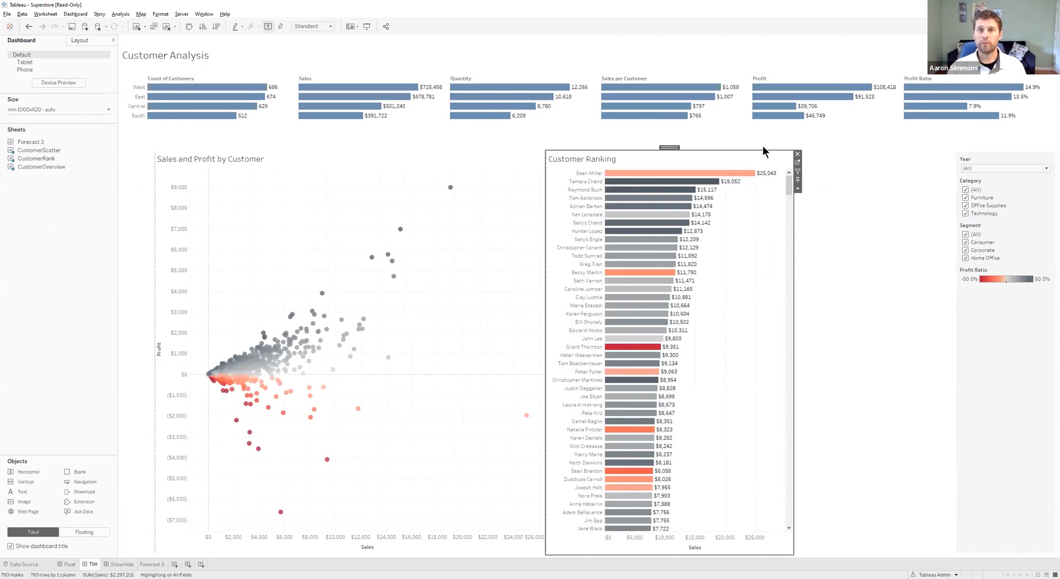
double_click(669, 147)
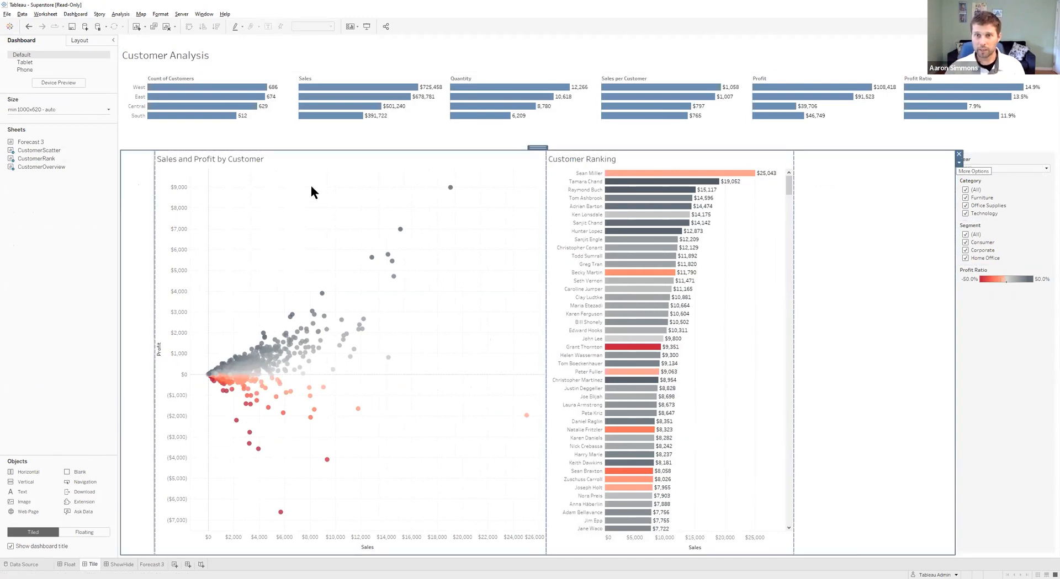
click(149, 204)
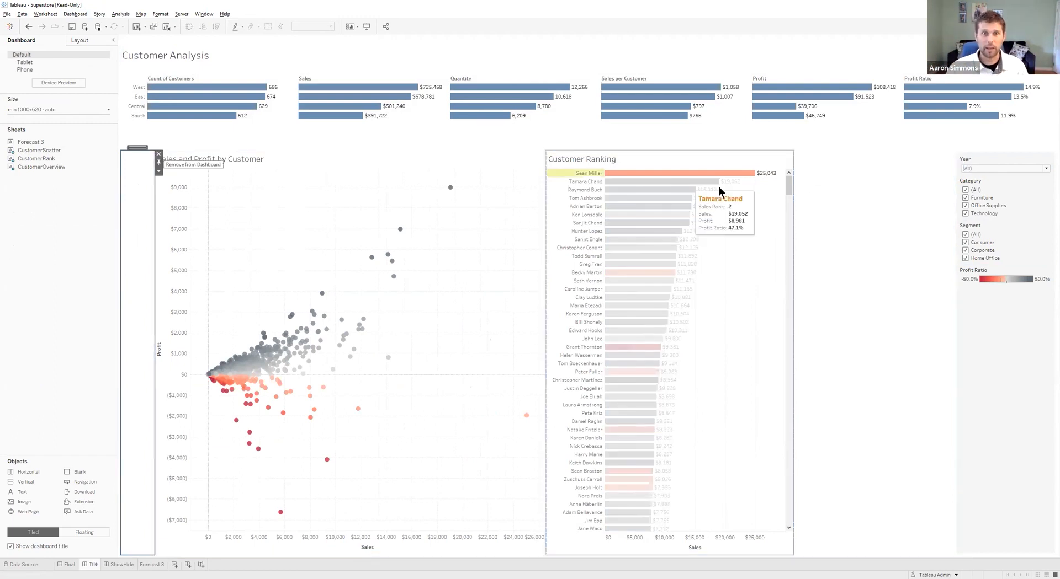
drag(135, 149, 965, 171)
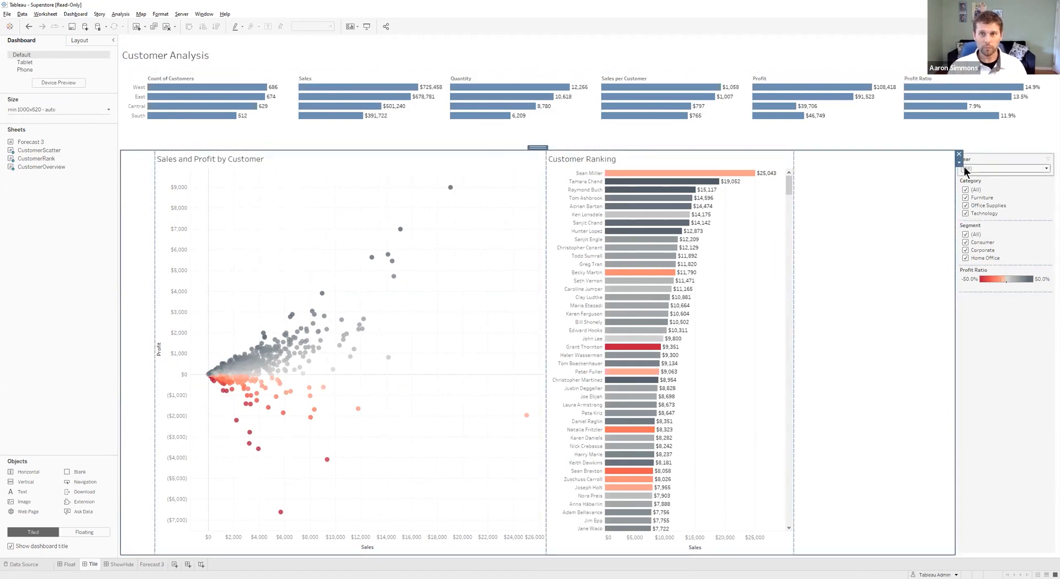
click(959, 163)
click(975, 185)
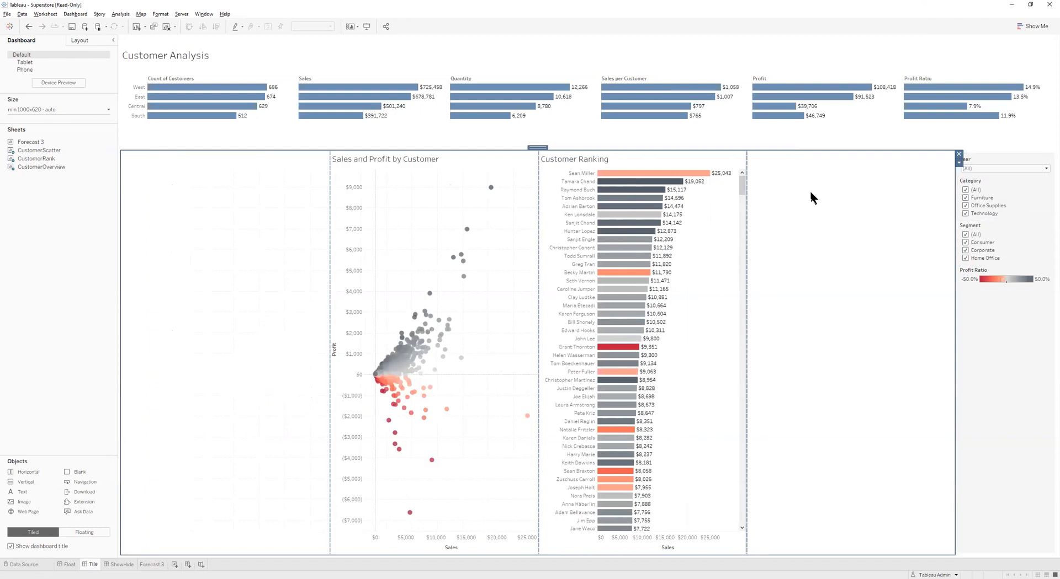
Remove the blank before the Sales and Profit by Customer chart, and try a horizontal container in its place before deleting it.
click(281, 231)
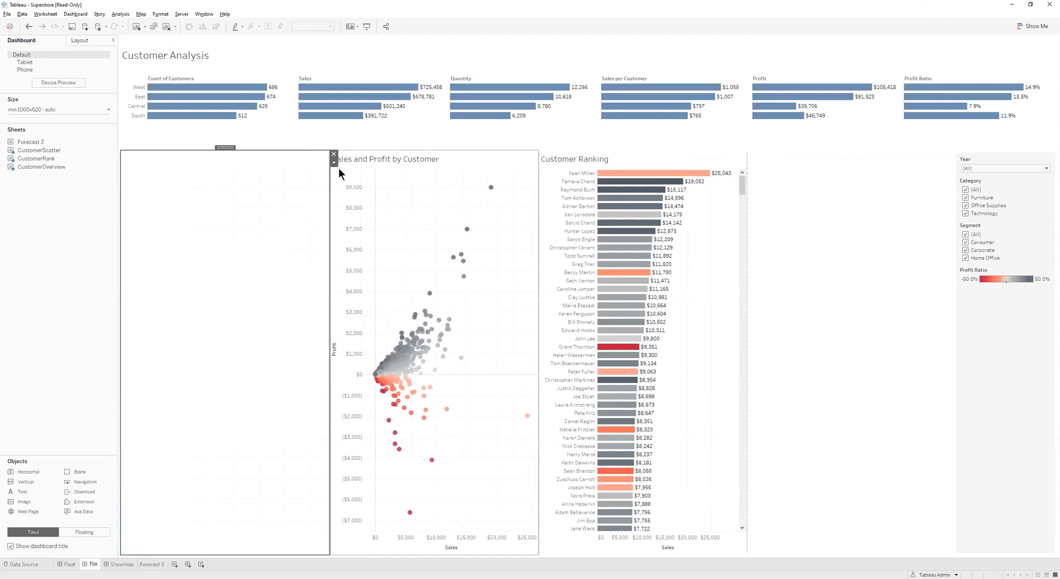
mouse_move(624, 248)
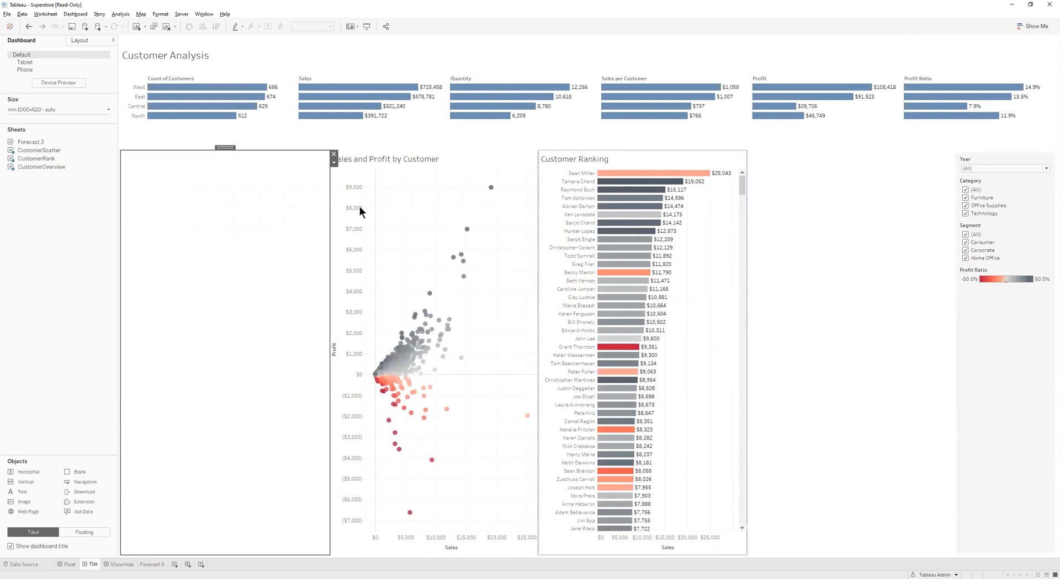
click(334, 154)
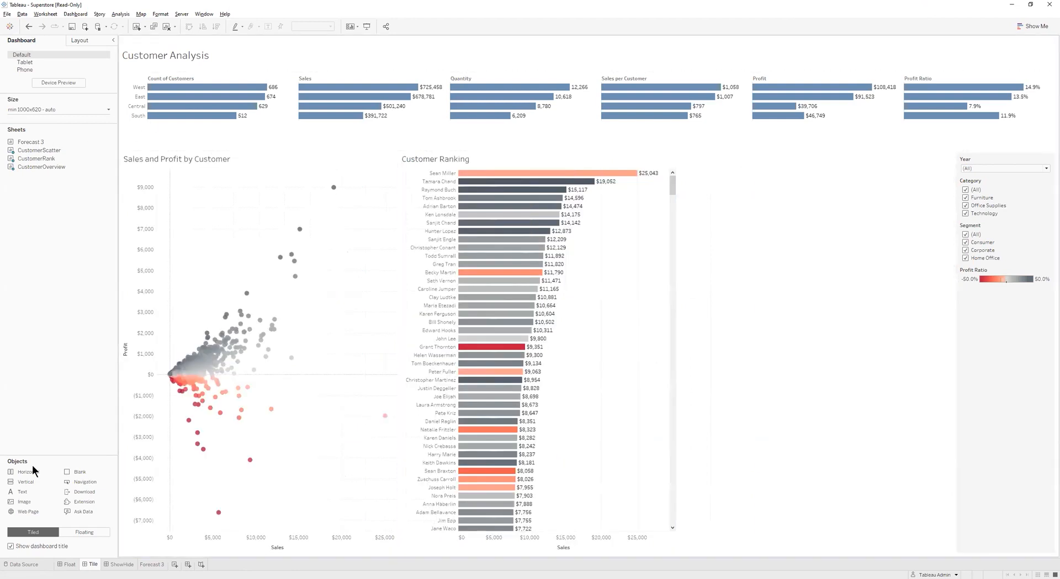
drag(26, 476, 150, 435)
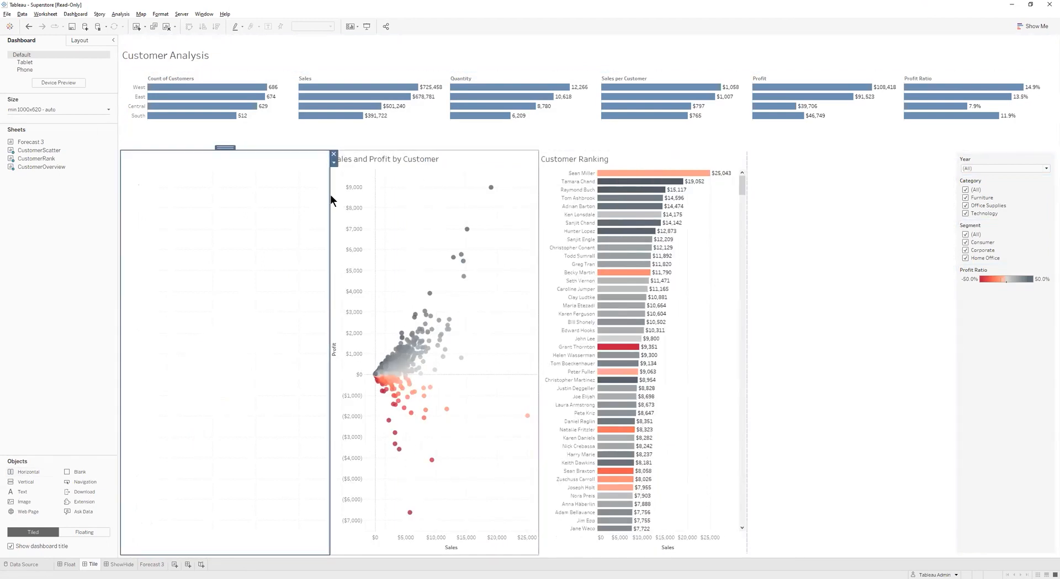
key(Delete)
Set unequal outer padding on the customer charts' parent container, with 250 on its left side, and return to the dashboard objects.
click(79, 40)
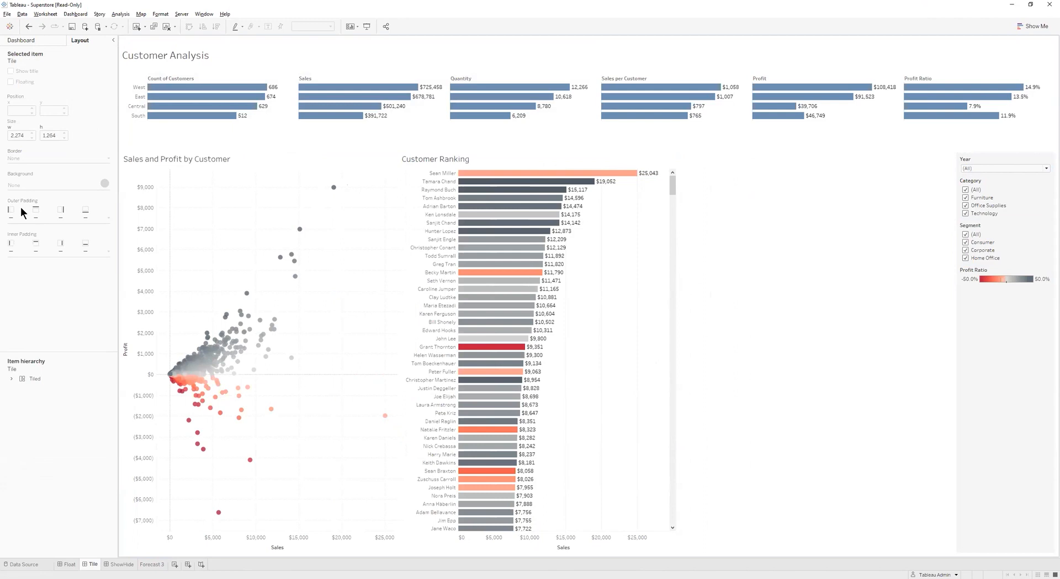
click(236, 214)
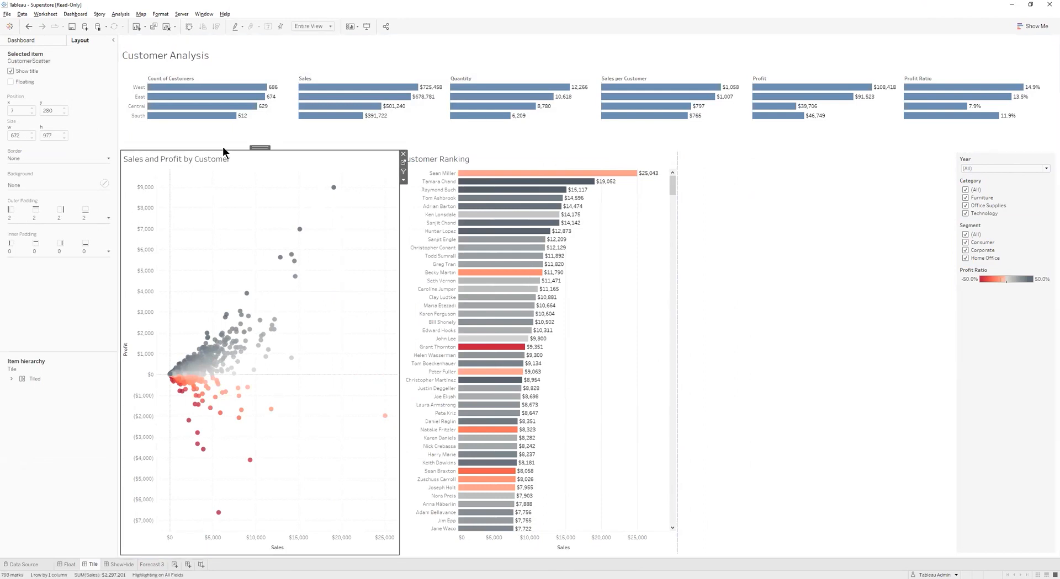
double_click(262, 149)
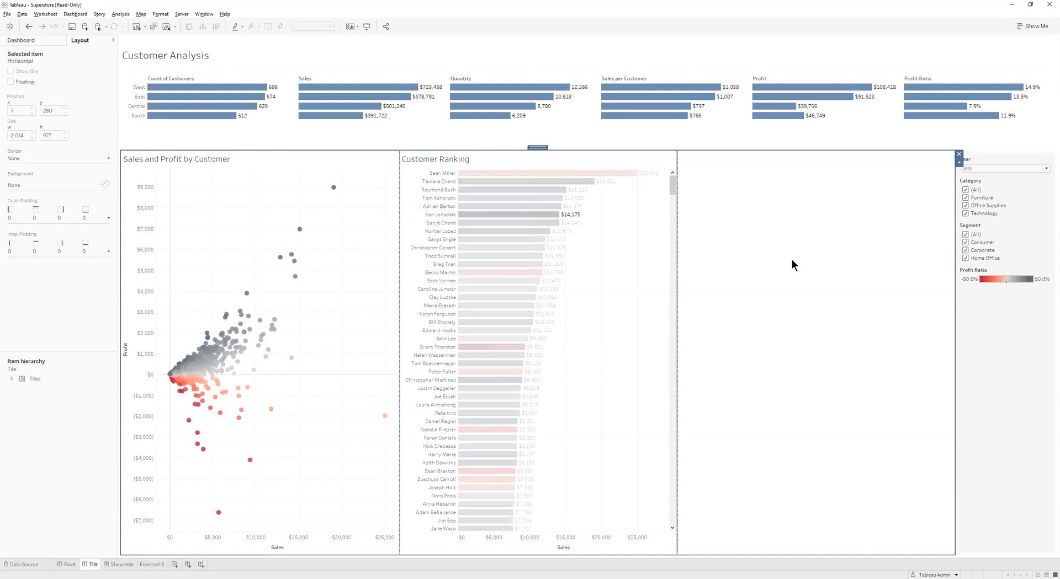
click(108, 218)
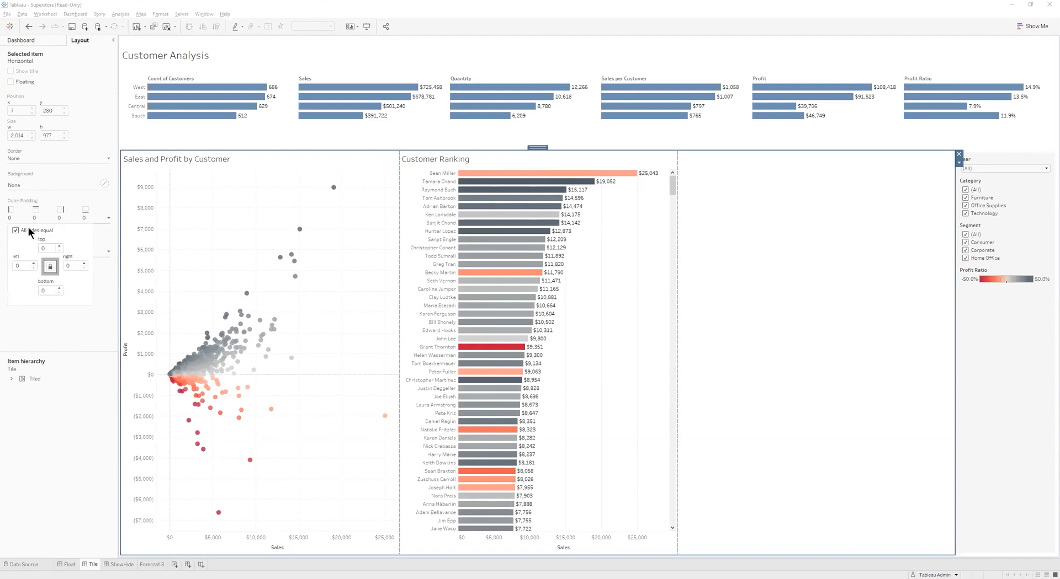
click(24, 228)
text(250)
key(Return)
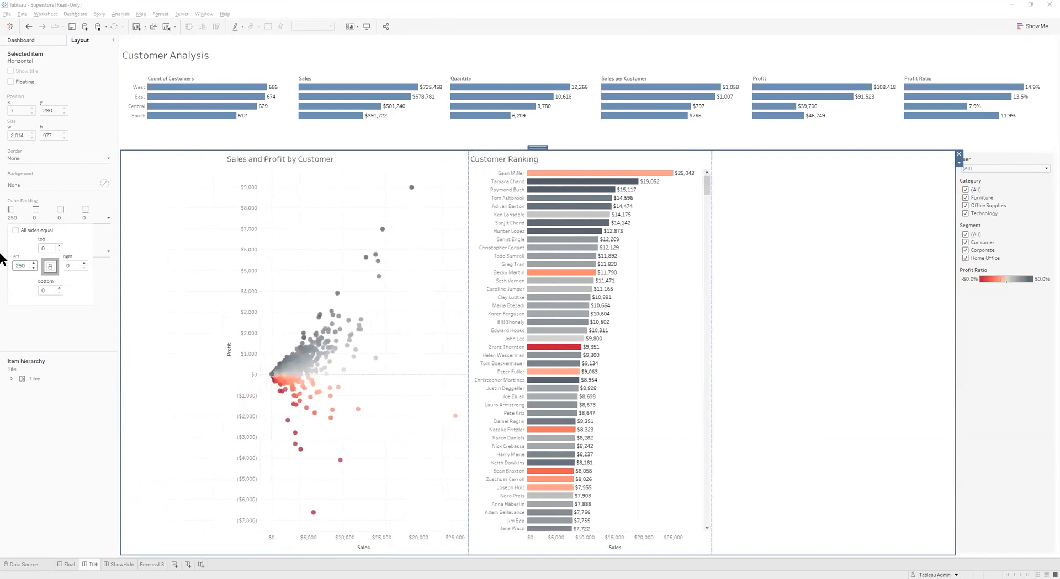
click(180, 246)
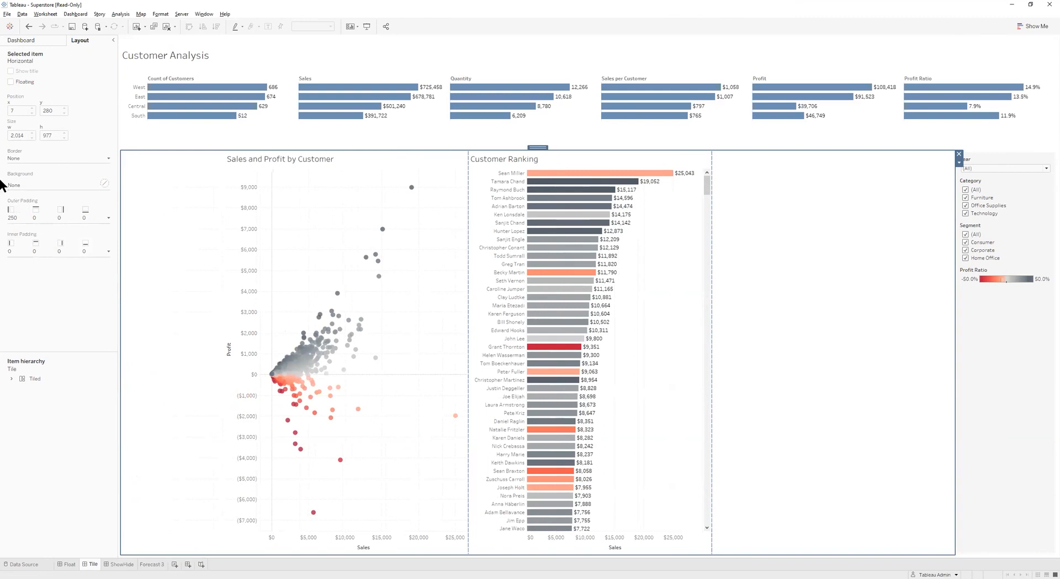
click(30, 41)
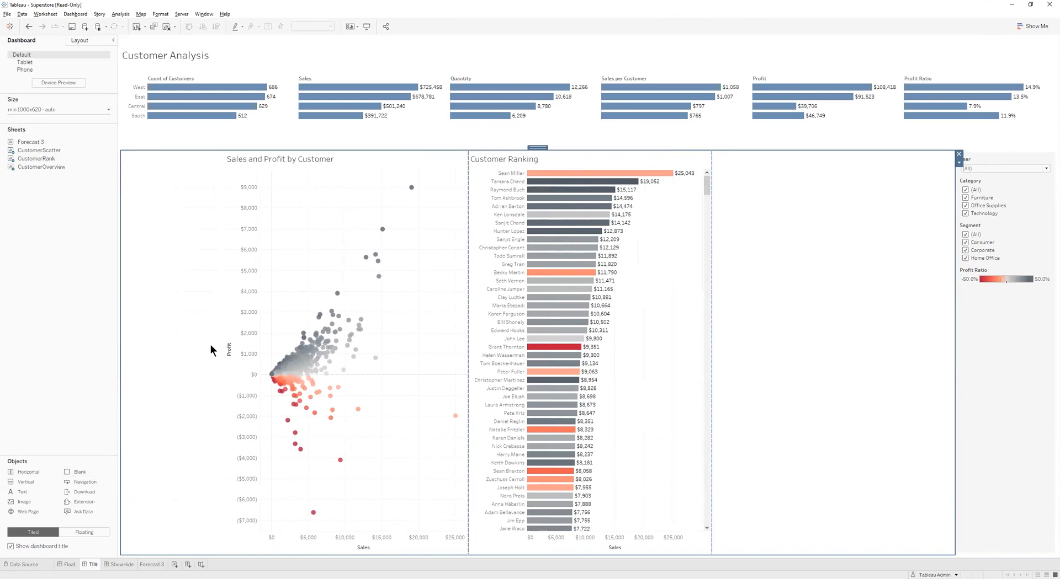
Remove the blank after the Customer Ranking chart and select the parent container of the two customer charts.
click(79, 41)
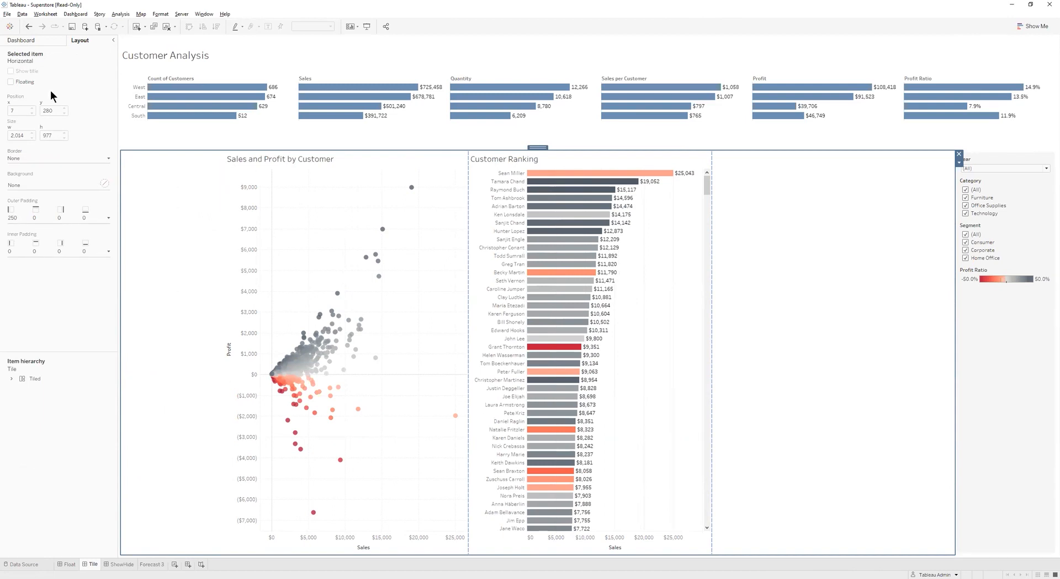
click(947, 163)
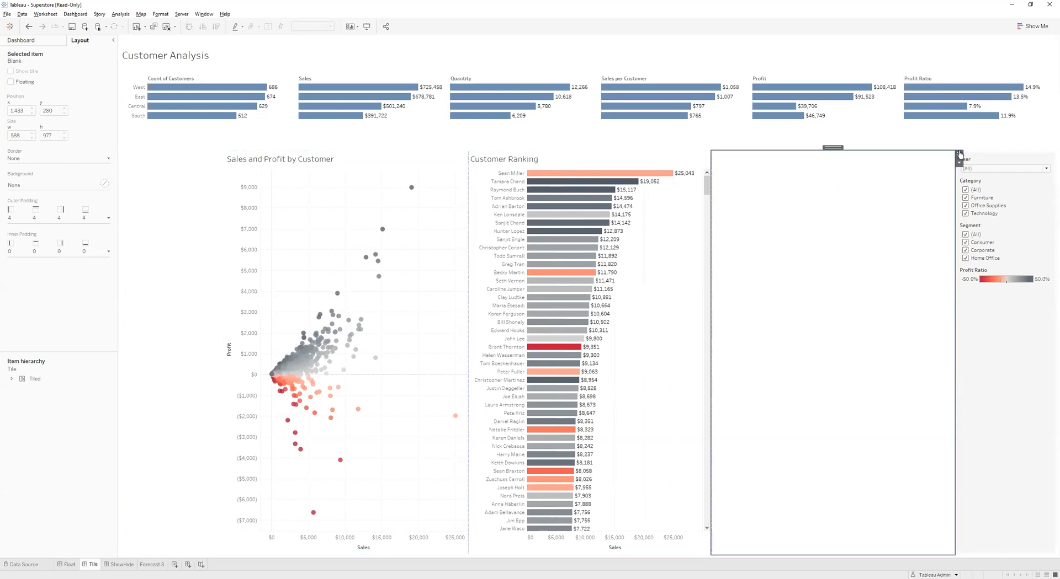
click(959, 155)
click(158, 173)
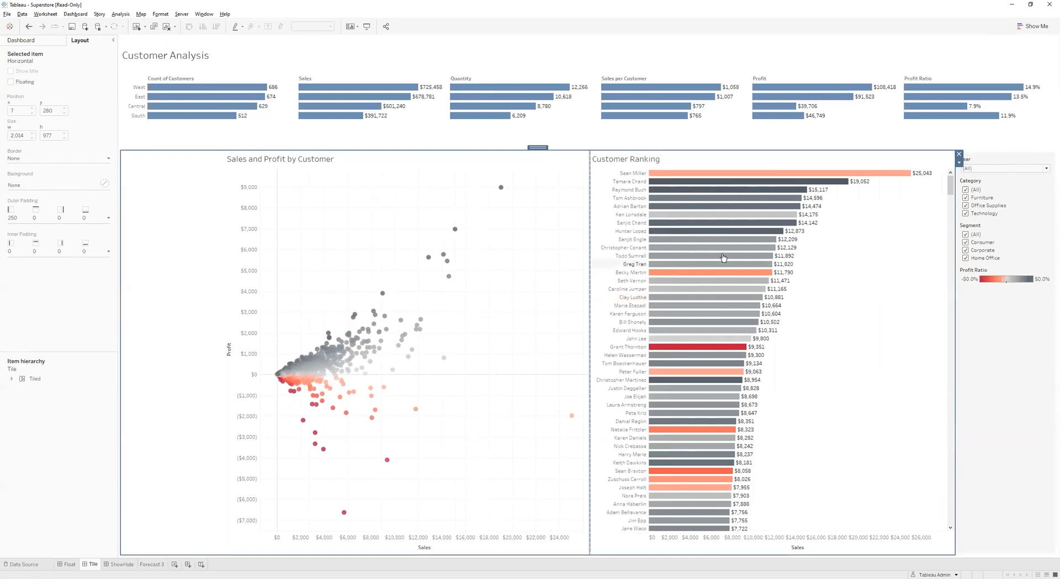
Switch to the ShowHide dashboard and examine the floating Show Forecast container under Using Default Buttons, including its hierarchy entry and options.
click(122, 564)
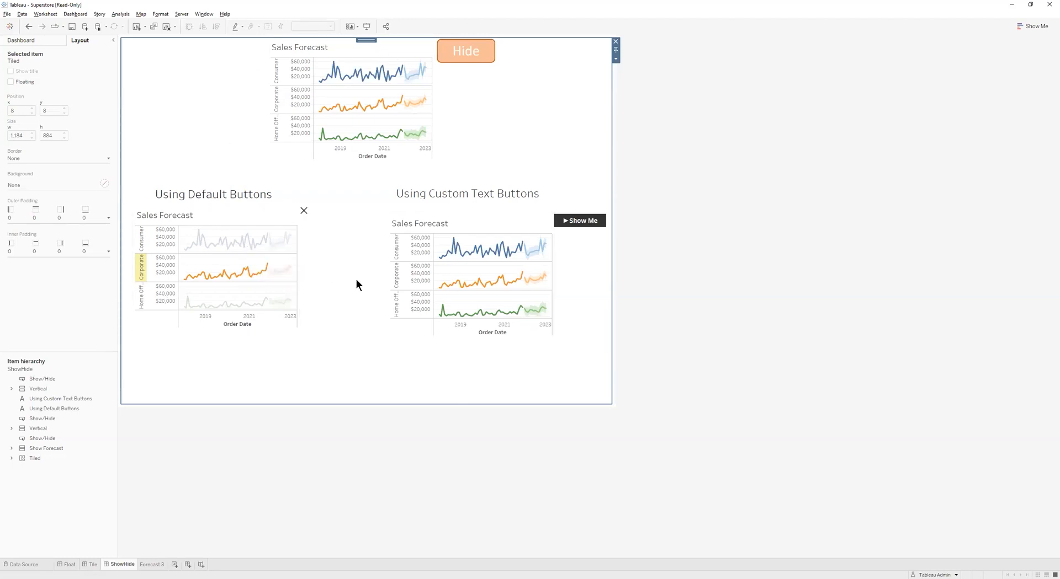
click(249, 211)
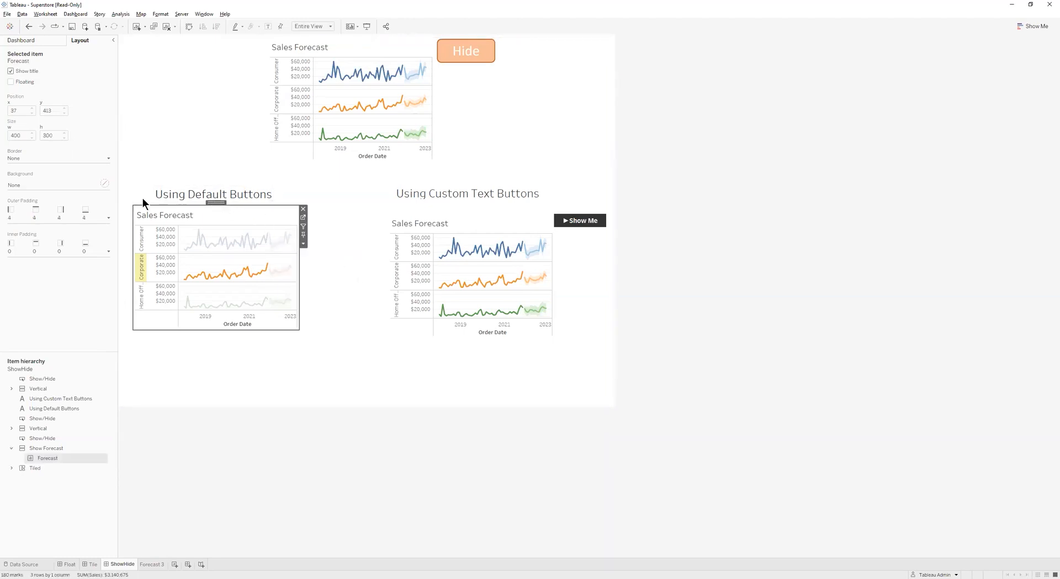
double_click(215, 203)
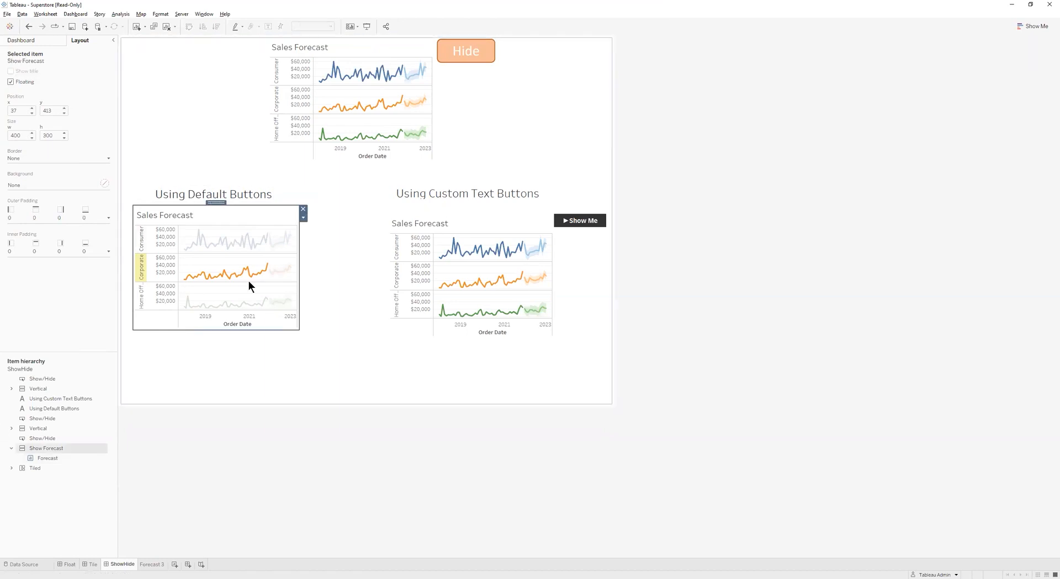
double_click(29, 447)
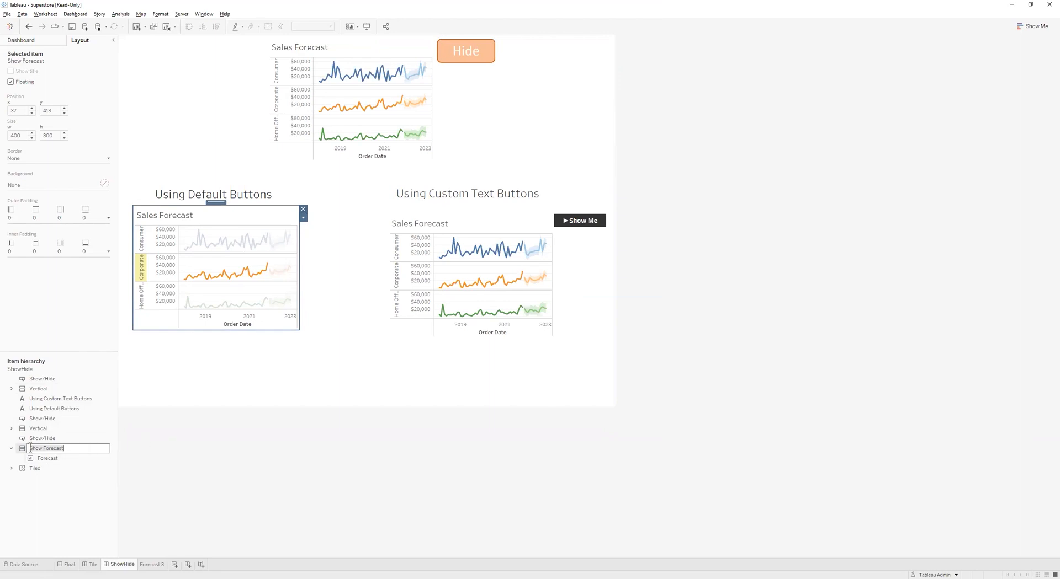
click(18, 449)
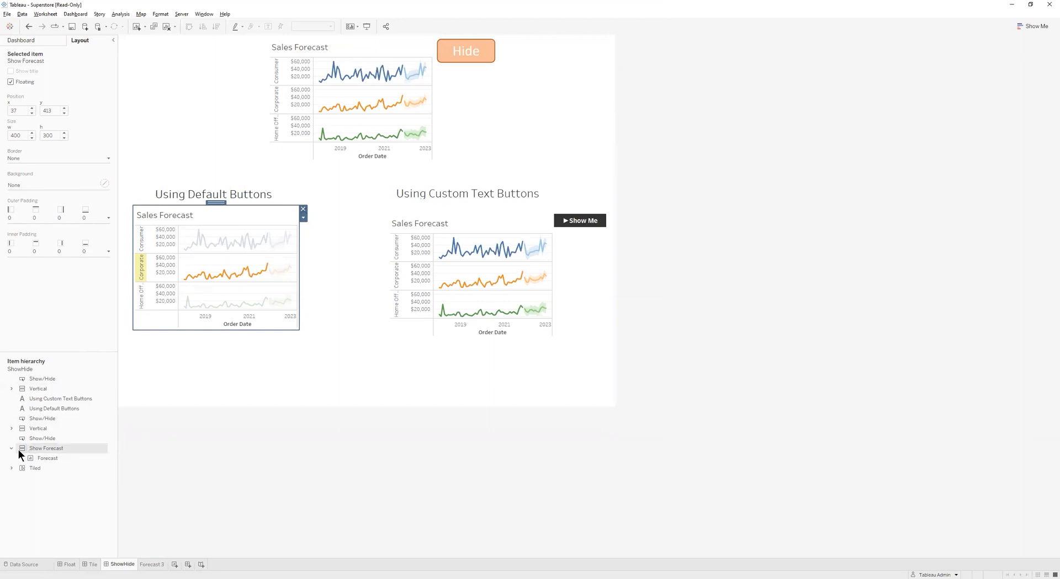
click(304, 217)
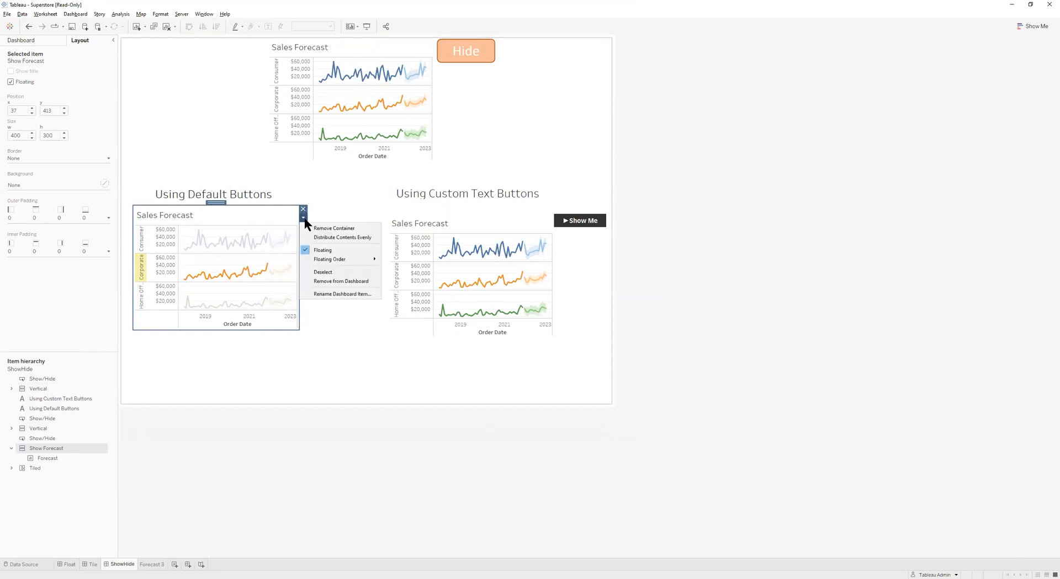
click(327, 365)
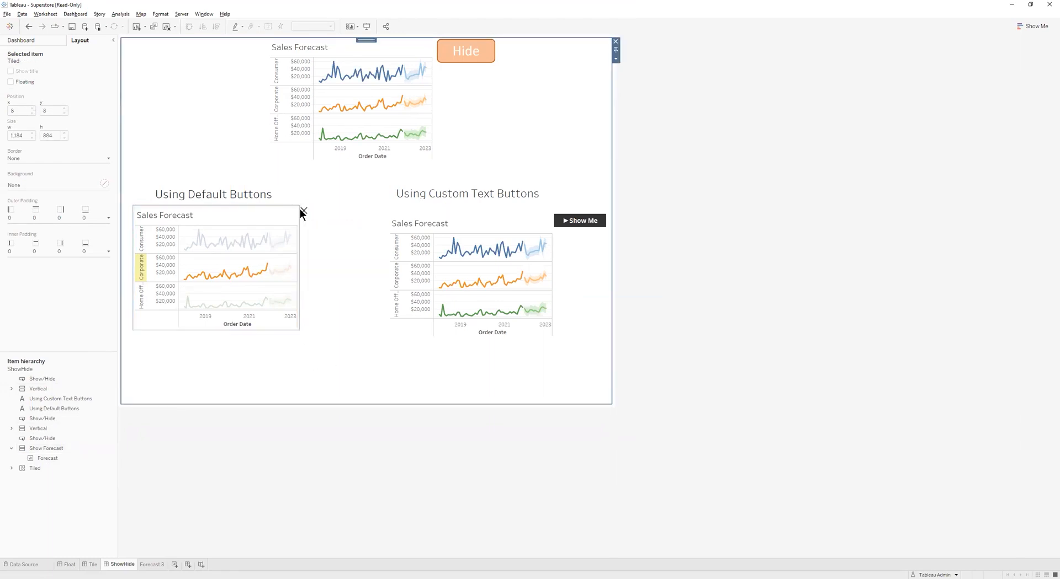
Delete the show/hide button of the Show Forecast container and add a new Show/Hide button for that container.
click(304, 211)
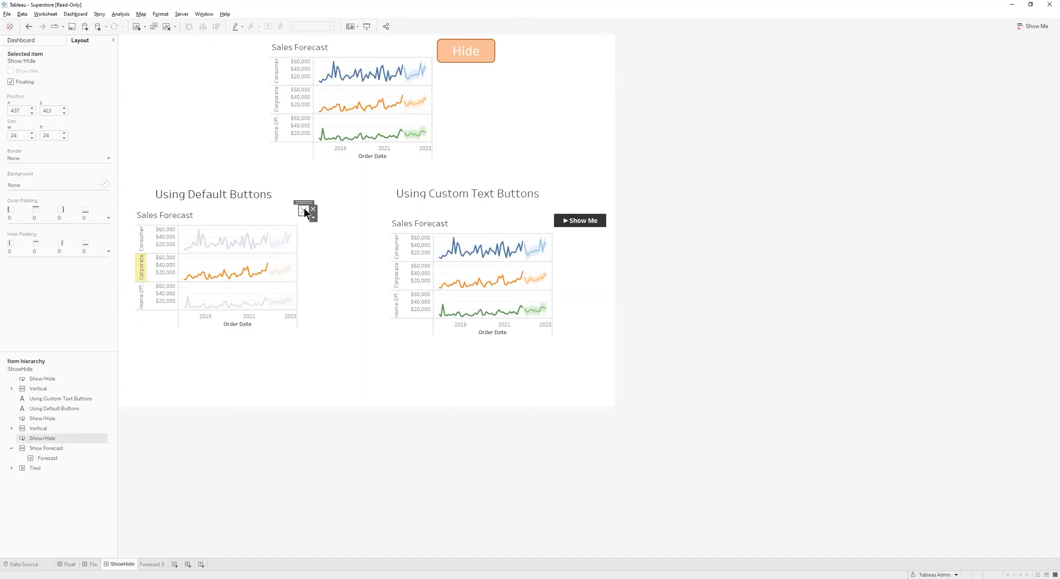
click(313, 208)
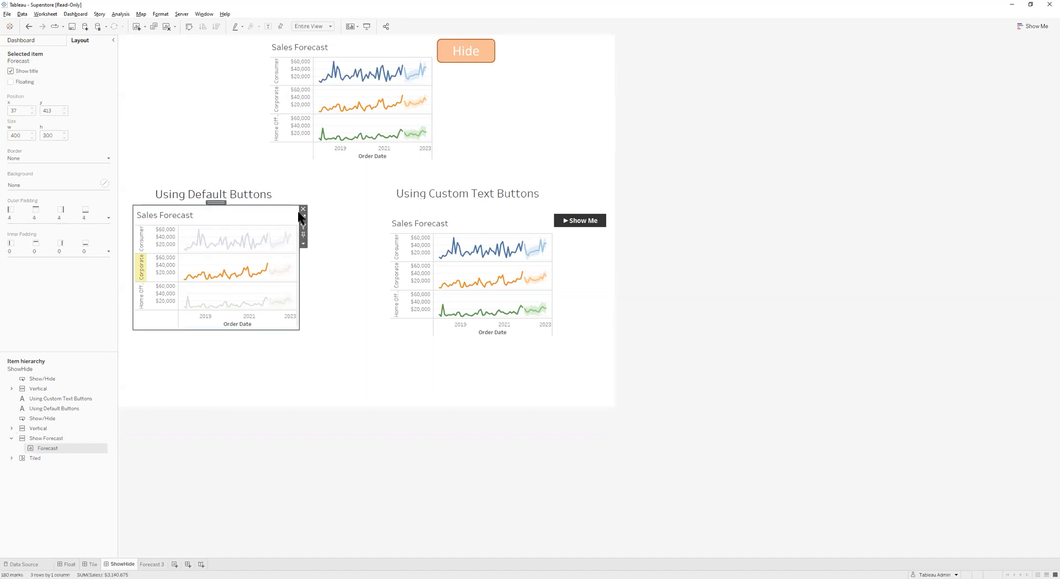
double_click(308, 231)
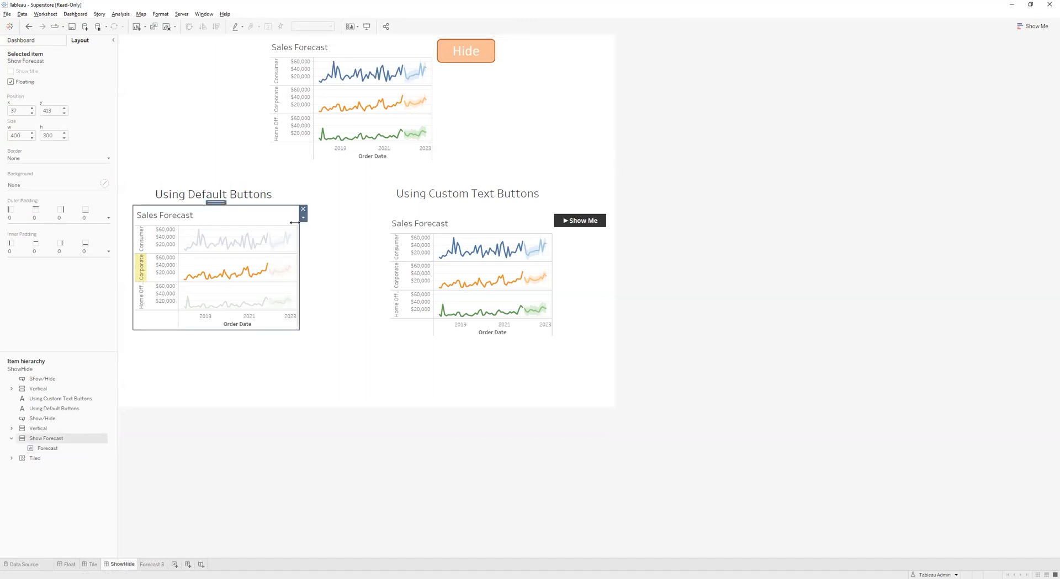
click(303, 217)
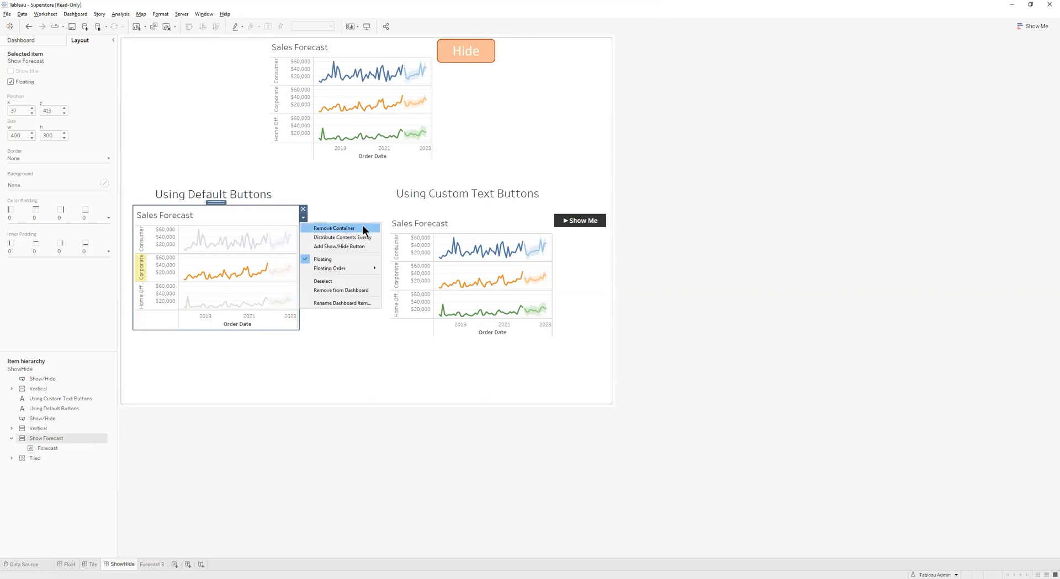
click(340, 247)
click(308, 335)
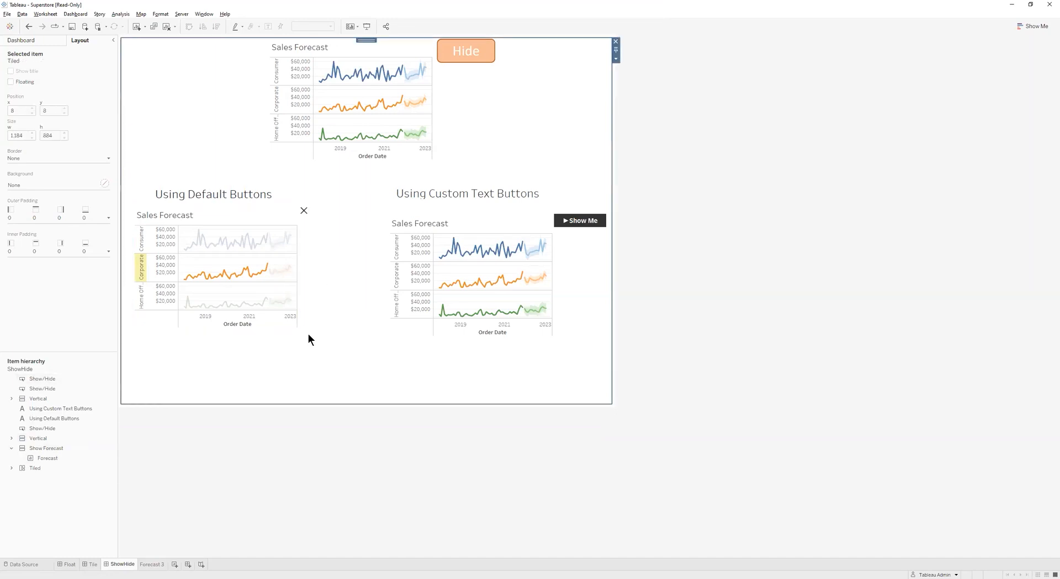
Test the new show/hide button by repeatedly hiding and showing the Sales Forecast chart under Using Default Buttons.
alt+click(306, 212)
alt+click(306, 212)
alt+click(306, 211)
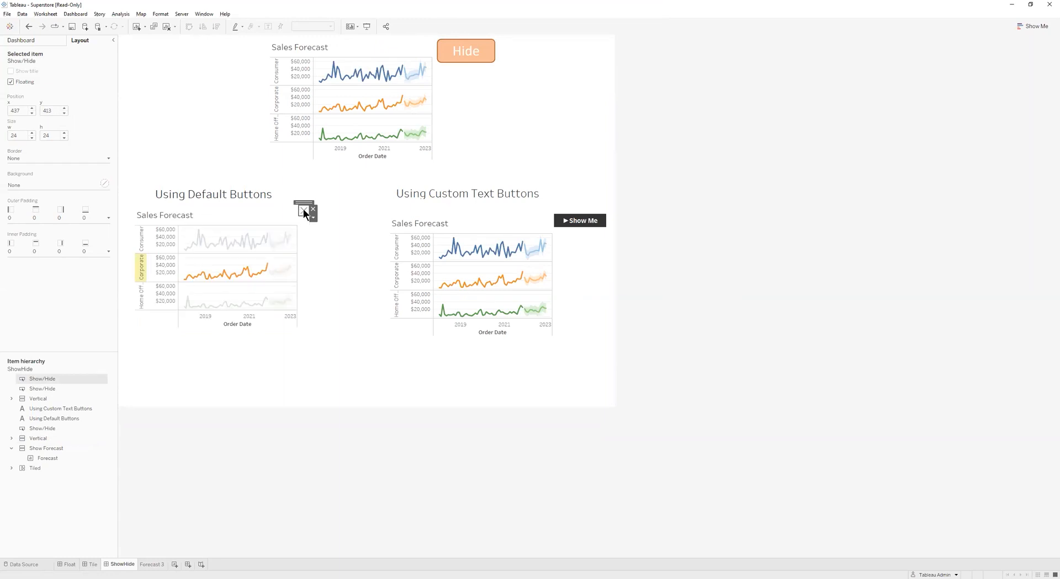
click(303, 210)
click(303, 210)
click(303, 210)
click(303, 211)
Open the new show/hide button's settings and review the dashboard items it can control, keeping Show Forecast.
double_click(303, 210)
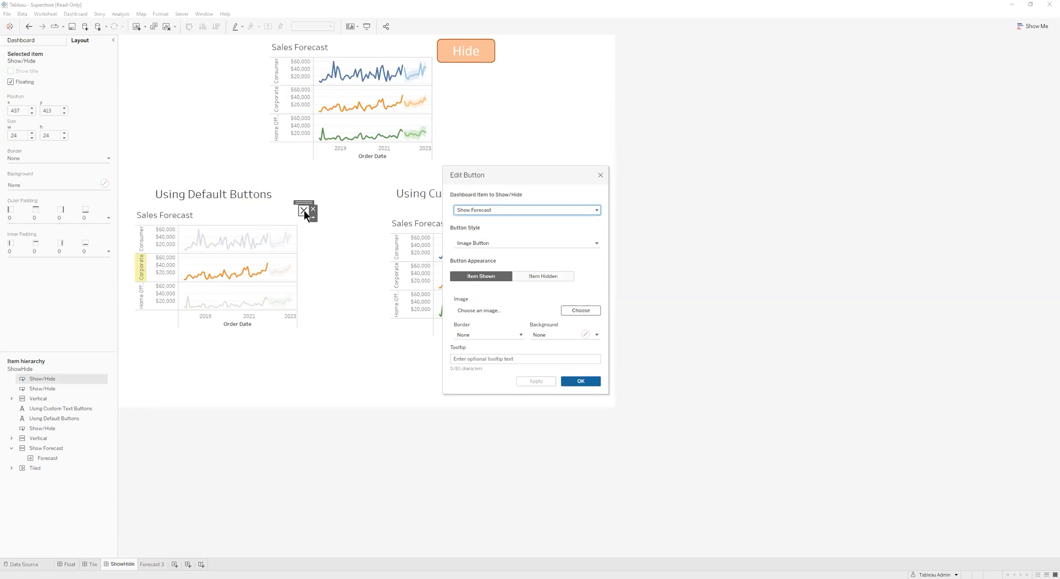
drag(520, 175, 409, 179)
click(489, 181)
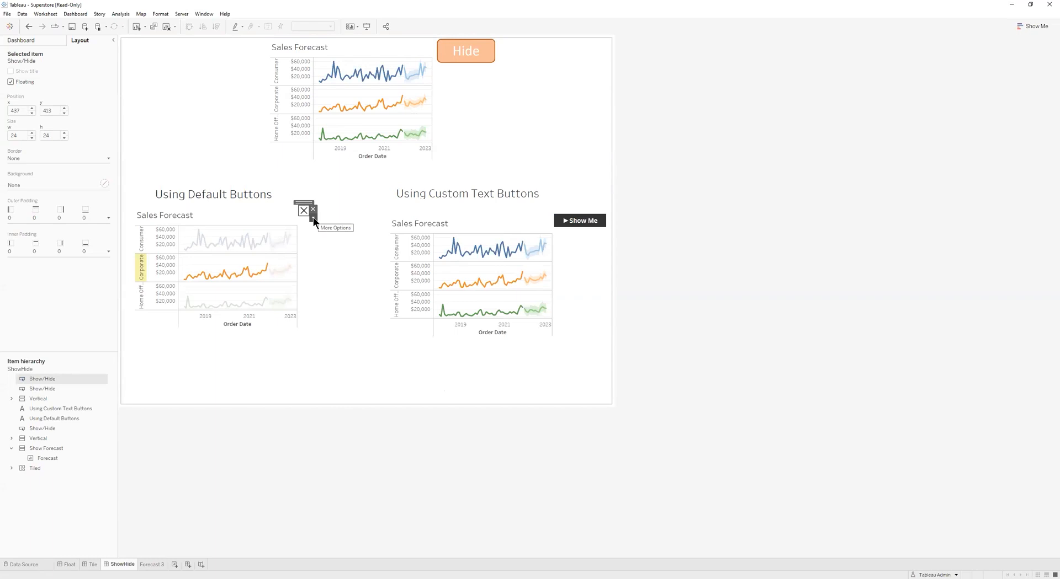
click(312, 217)
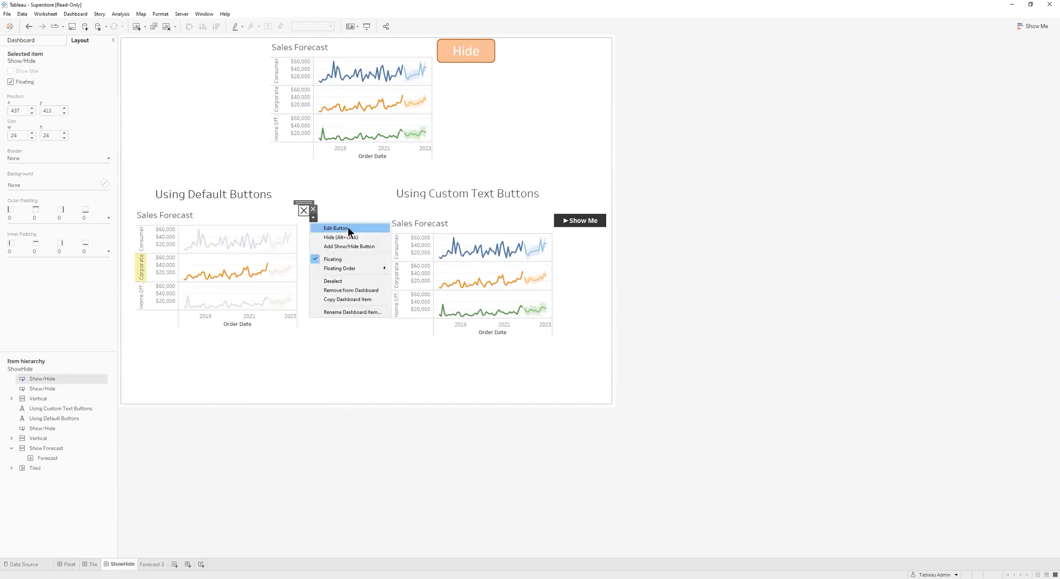
click(348, 229)
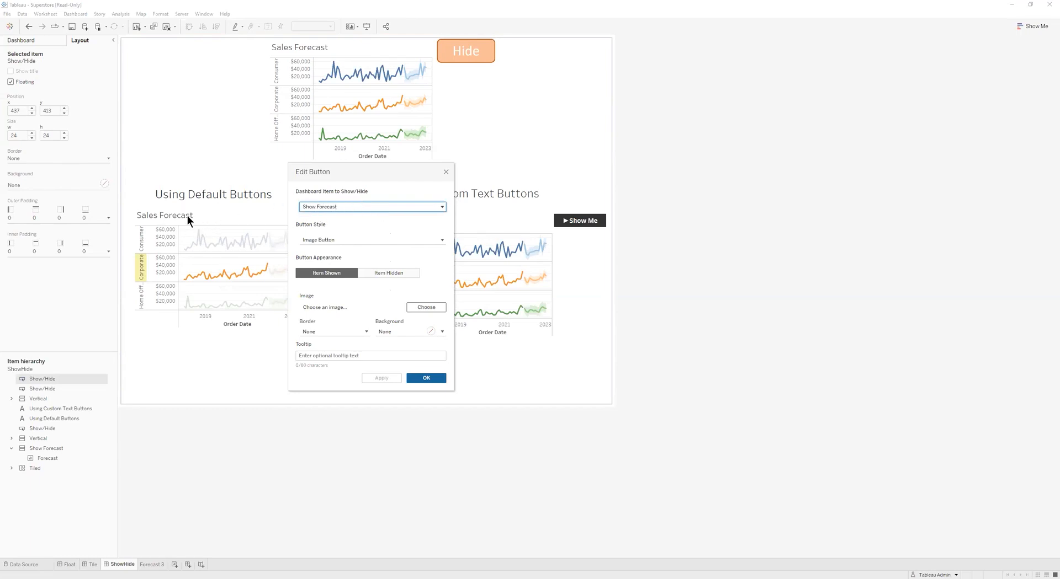
click(317, 208)
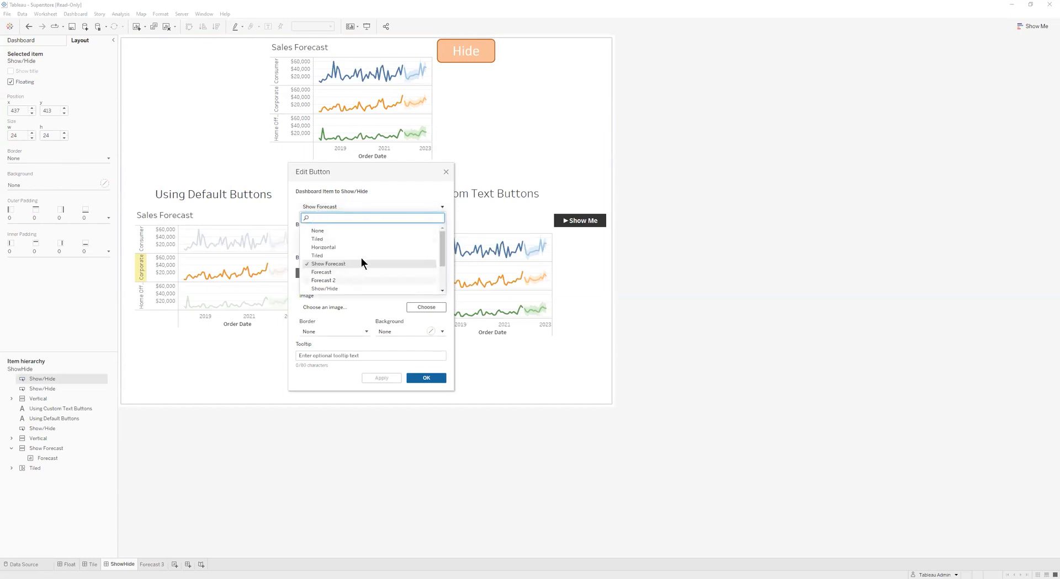
click(361, 199)
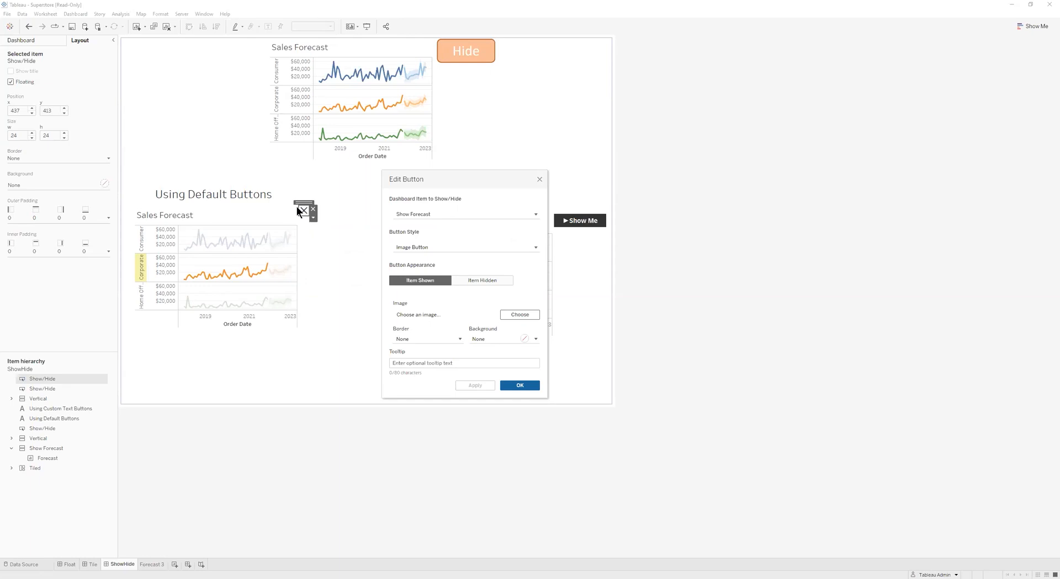
Review the available button styles, keep Image Button, and set the tooltip for the Item Shown state to "Close".
click(435, 249)
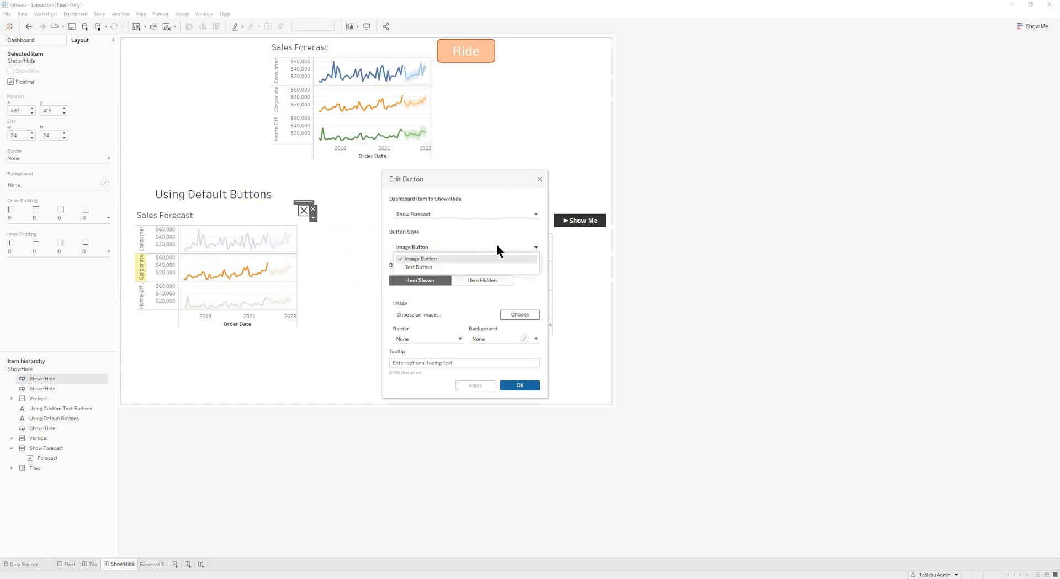
click(379, 271)
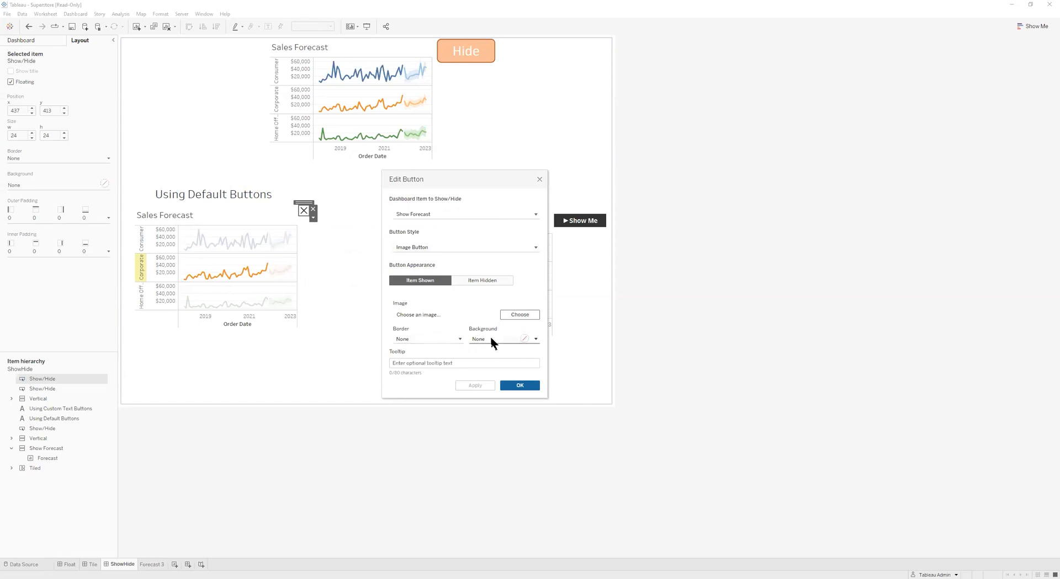
click(409, 363)
text(Close)
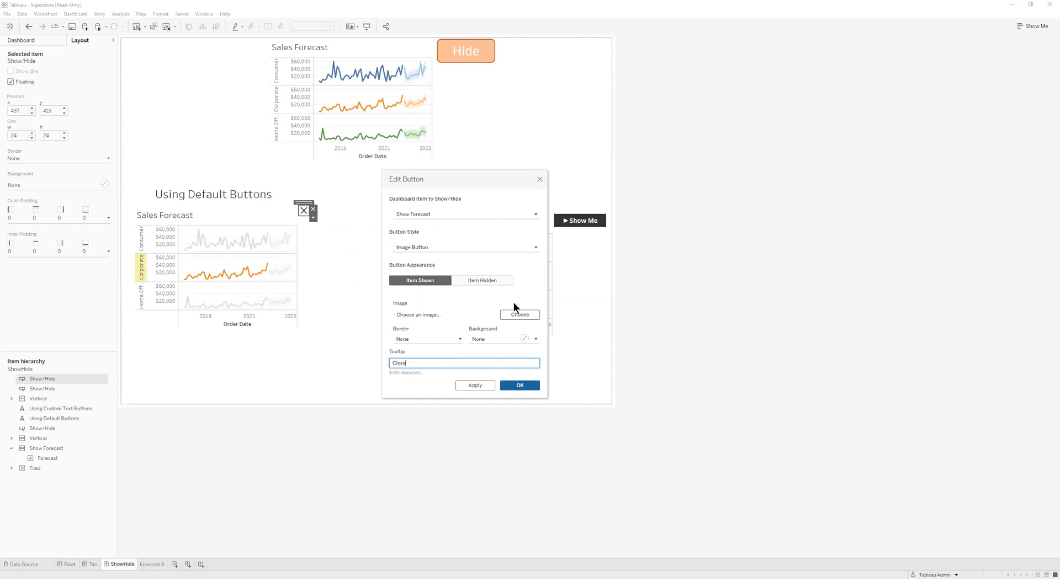
click(525, 386)
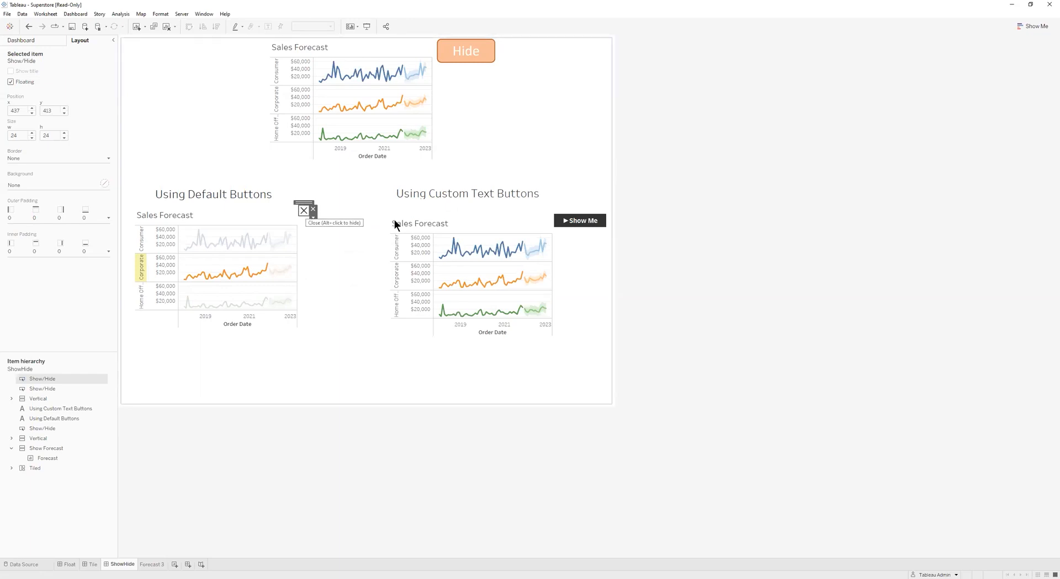
Edit the custom text button under Using Custom Text Buttons, keeping its title and style, and set its Item Shown tooltip to "Show Me".
double_click(580, 218)
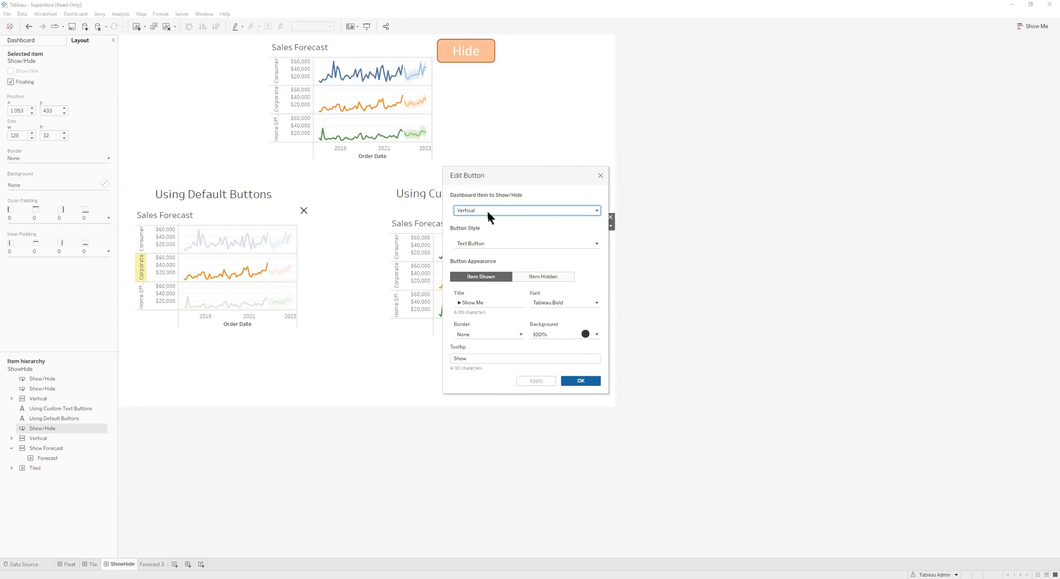
click(469, 244)
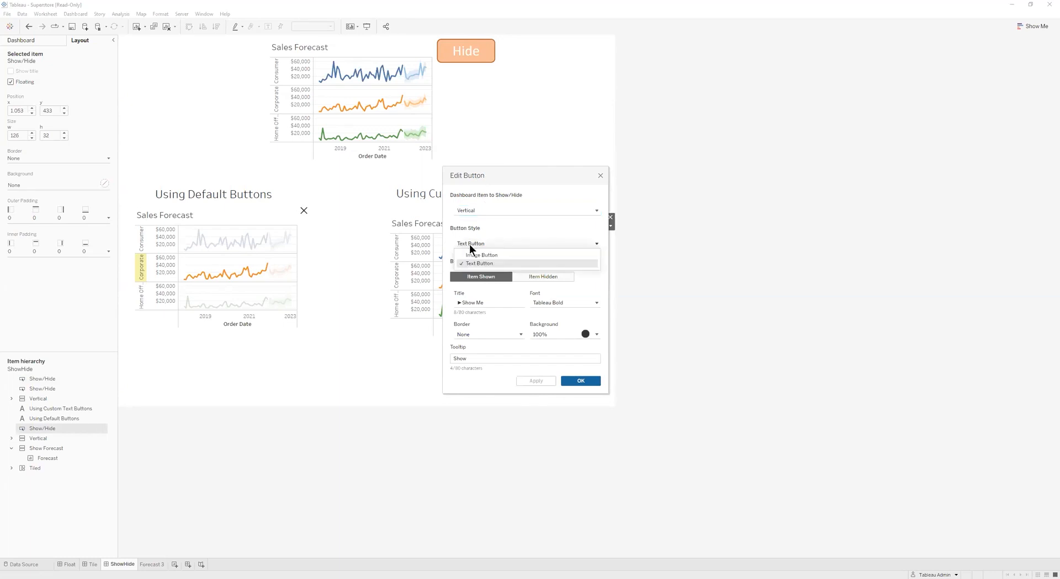
click(521, 232)
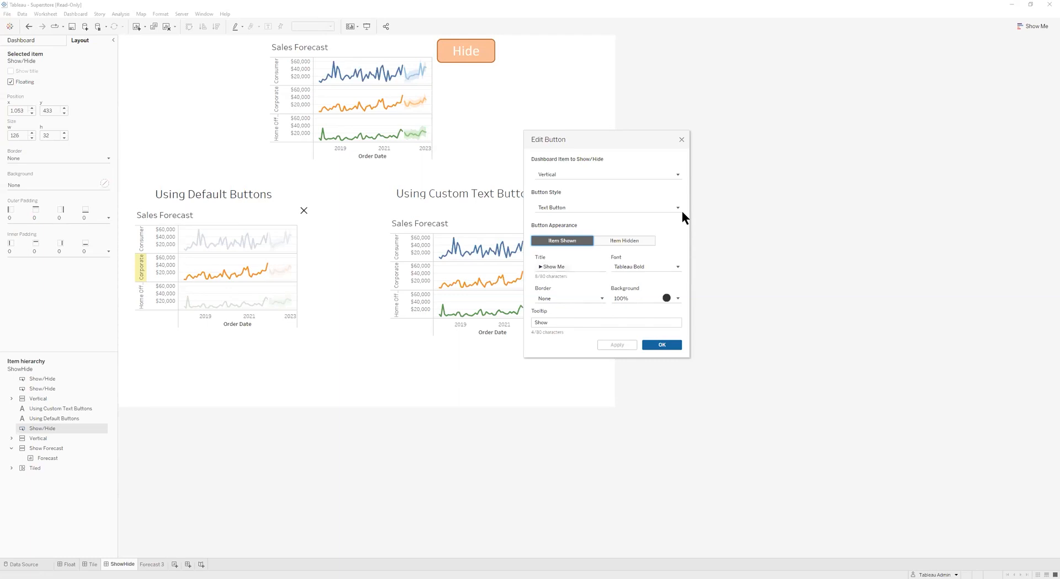
click(568, 267)
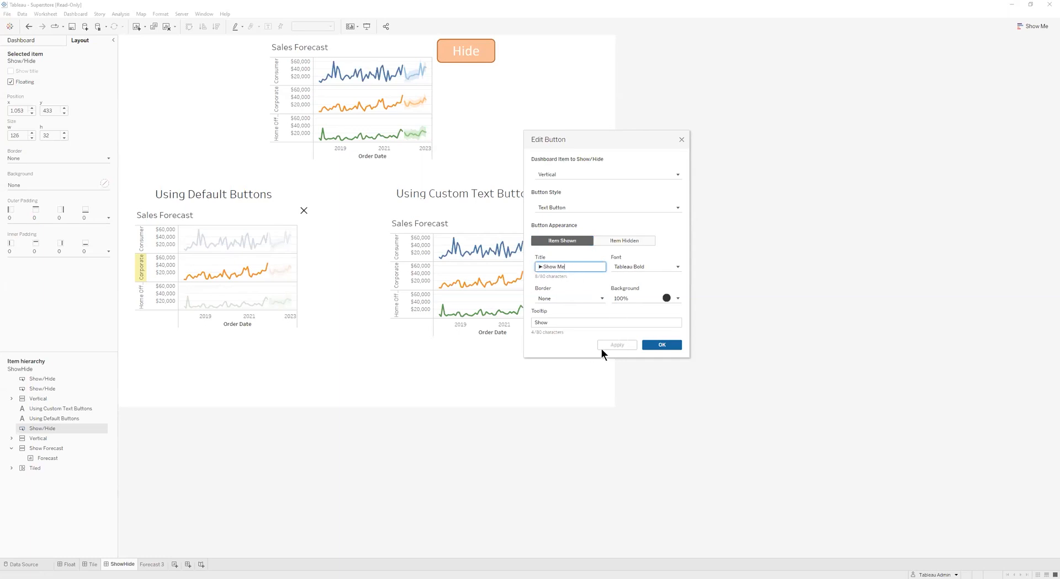
click(578, 321)
text(Me)
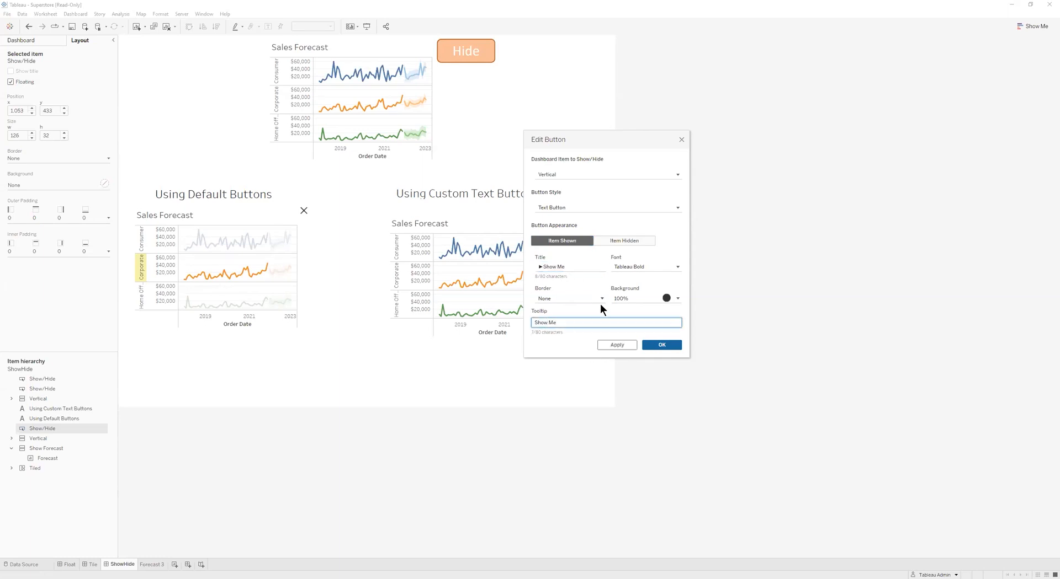
click(673, 346)
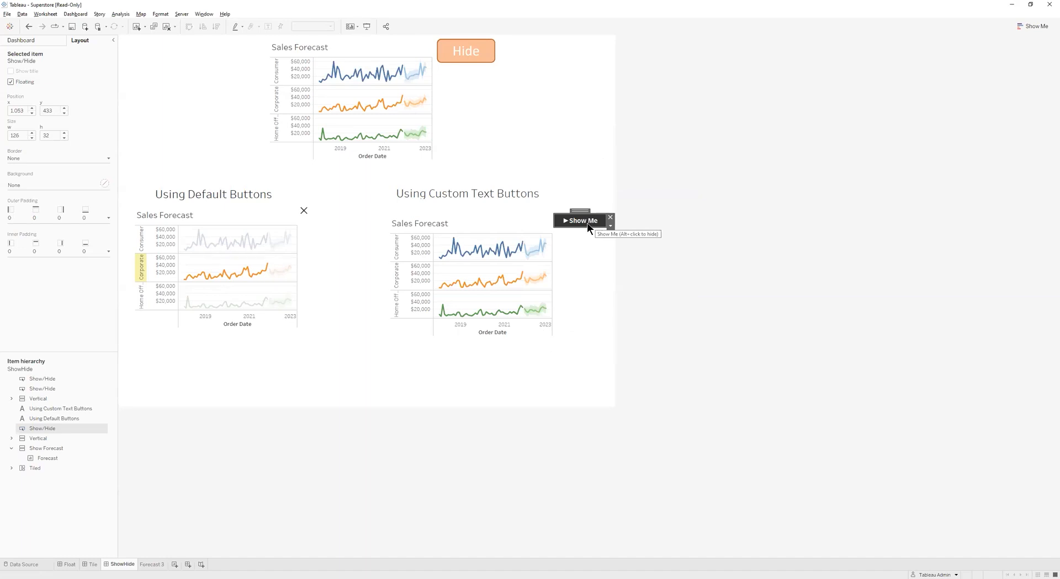
Test the custom text button by hiding and showing its Sales Forecast chart, and move on to the orange Hide button.
alt+click(587, 223)
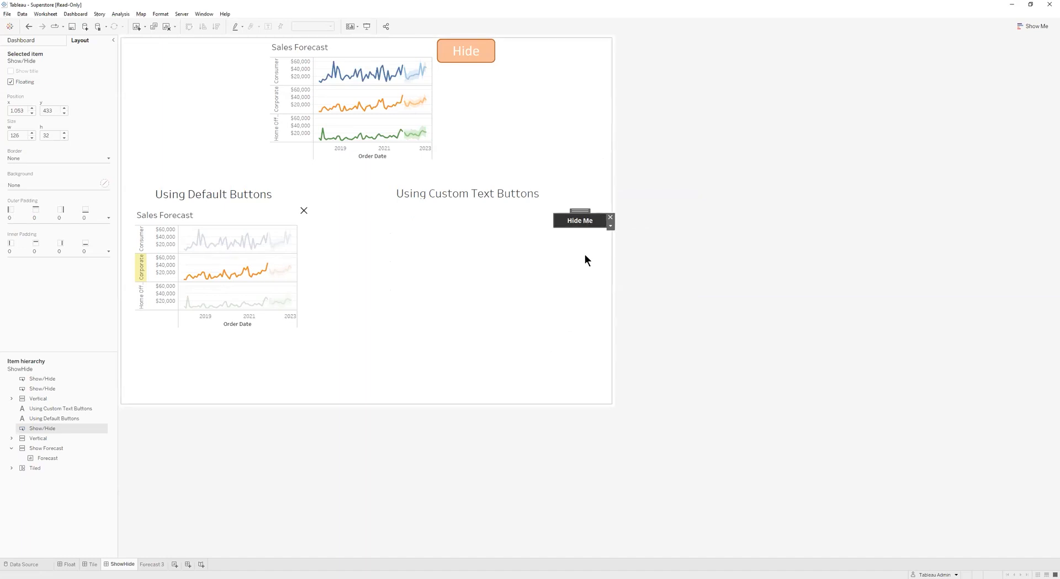
alt+click(584, 220)
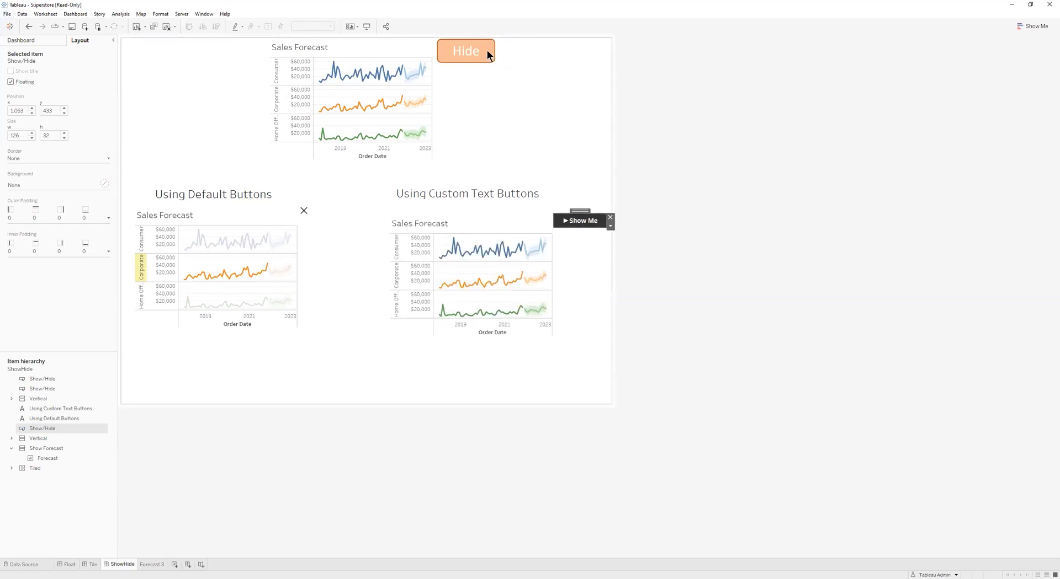
click(473, 53)
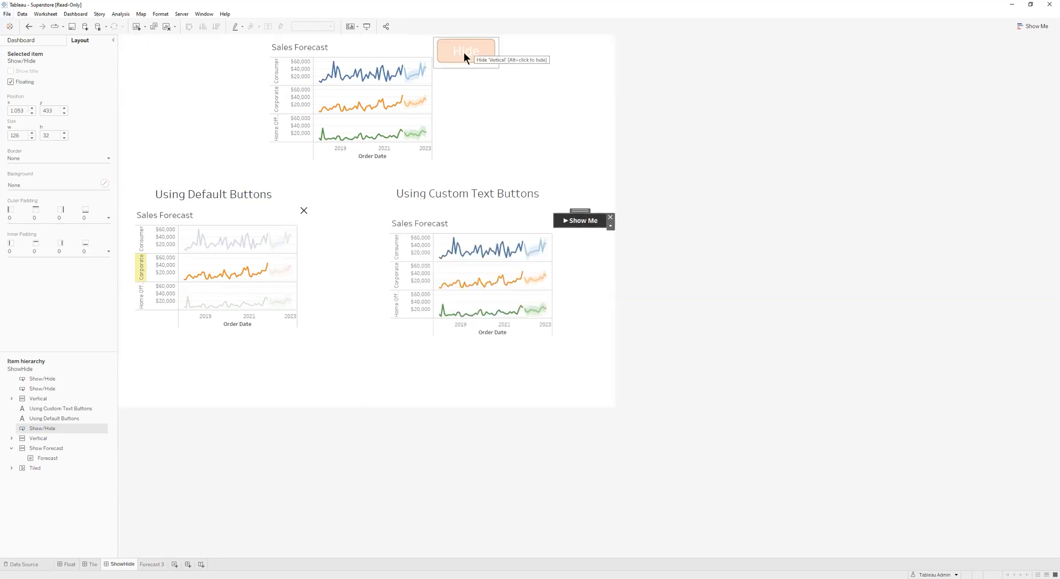
Review the orange image button's Item Shown and Item Hidden settings, keeping hideme.png and showme.png as their images.
click(464, 52)
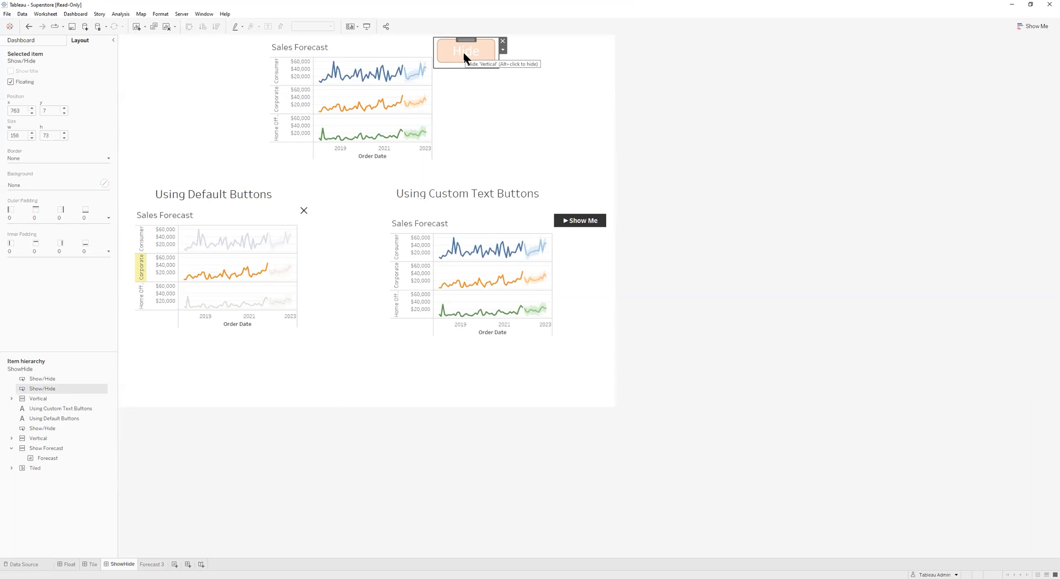
double_click(462, 52)
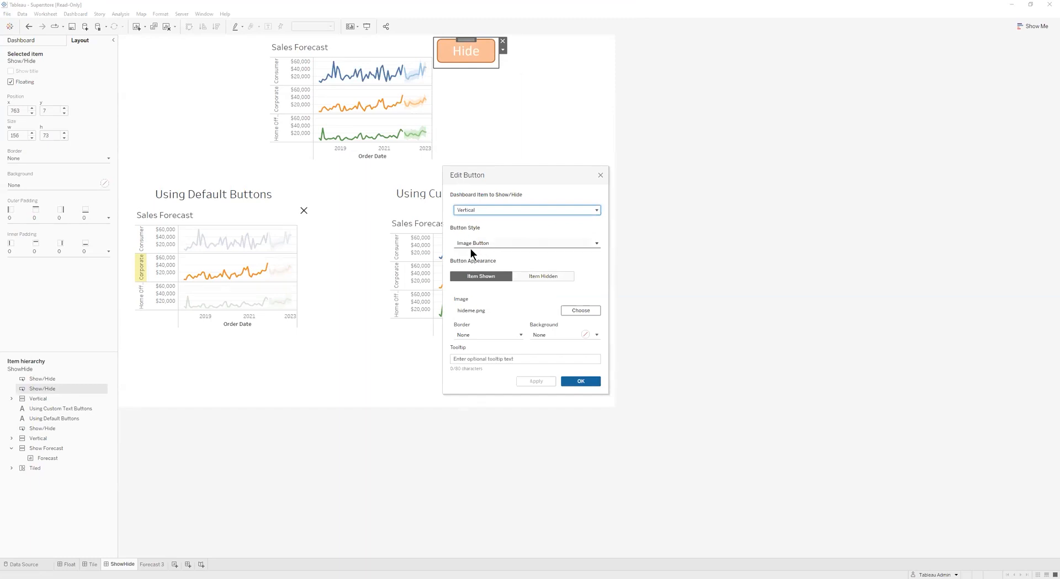
click(575, 310)
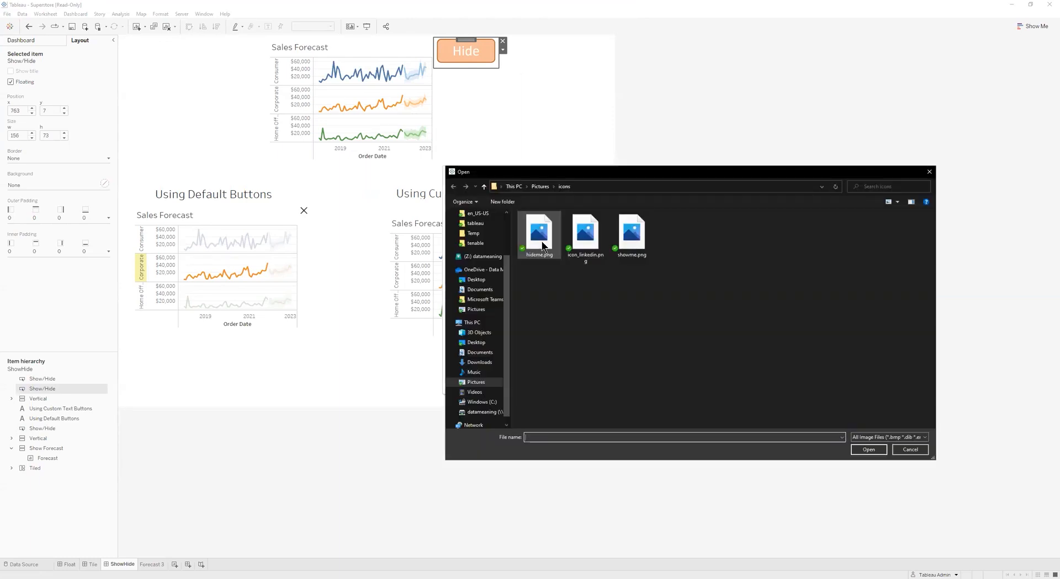
click(909, 451)
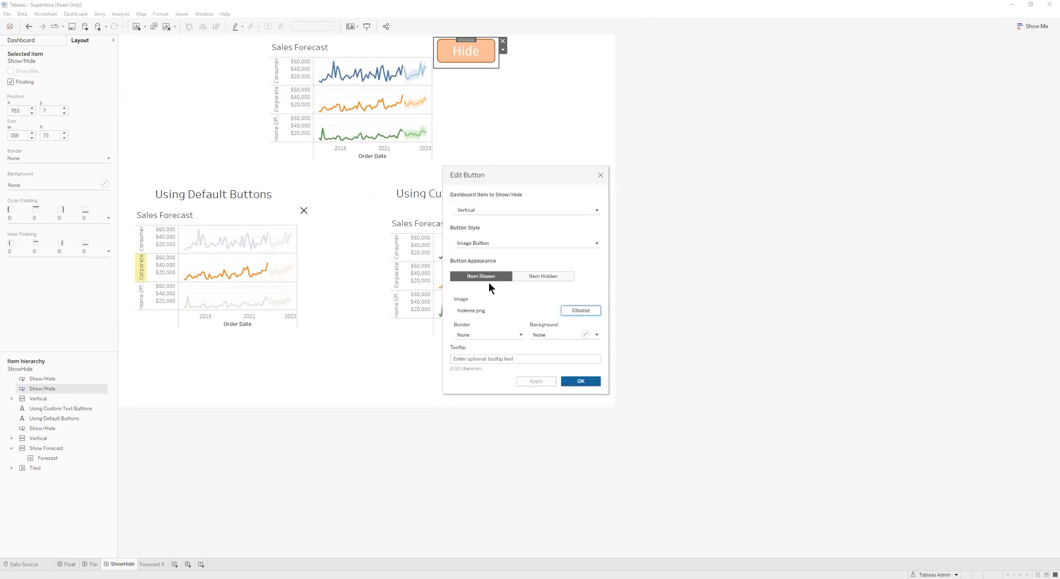
click(538, 276)
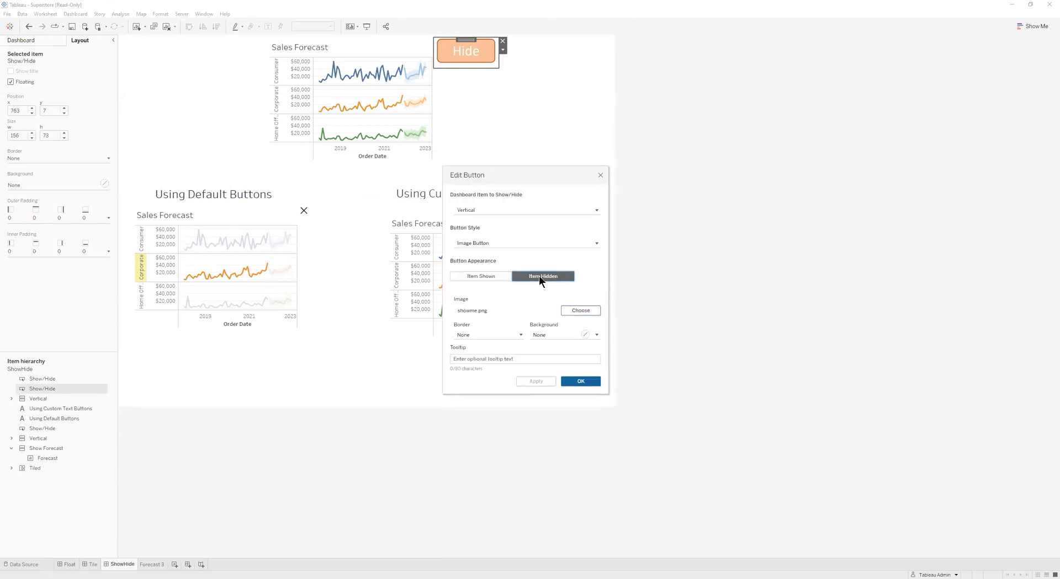
click(582, 308)
click(910, 449)
click(572, 382)
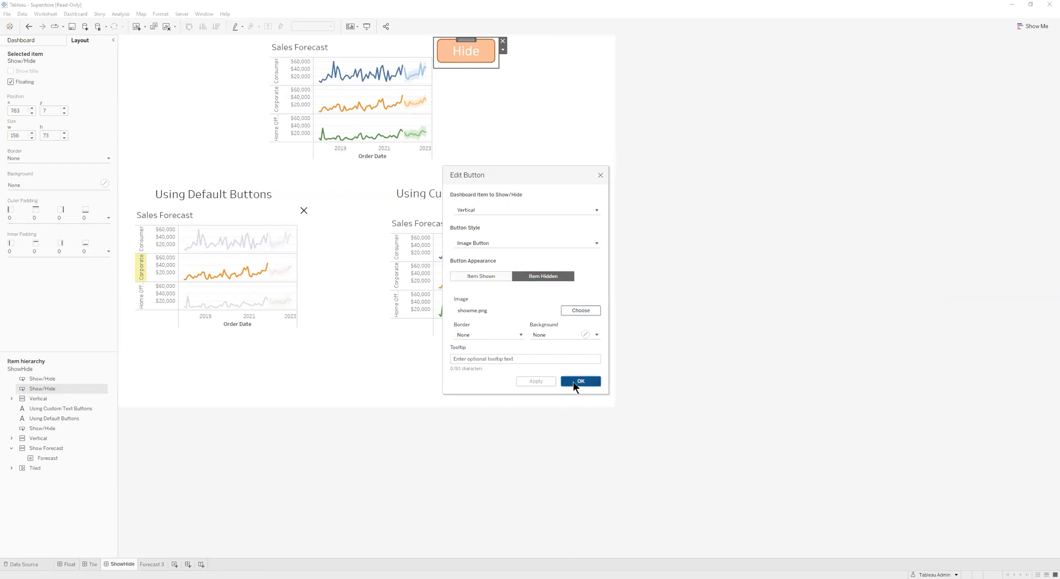
Test the orange image button by hiding and showing the upper Sales Forecast chart.
alt+click(478, 51)
alt+click(478, 52)
alt+click(478, 52)
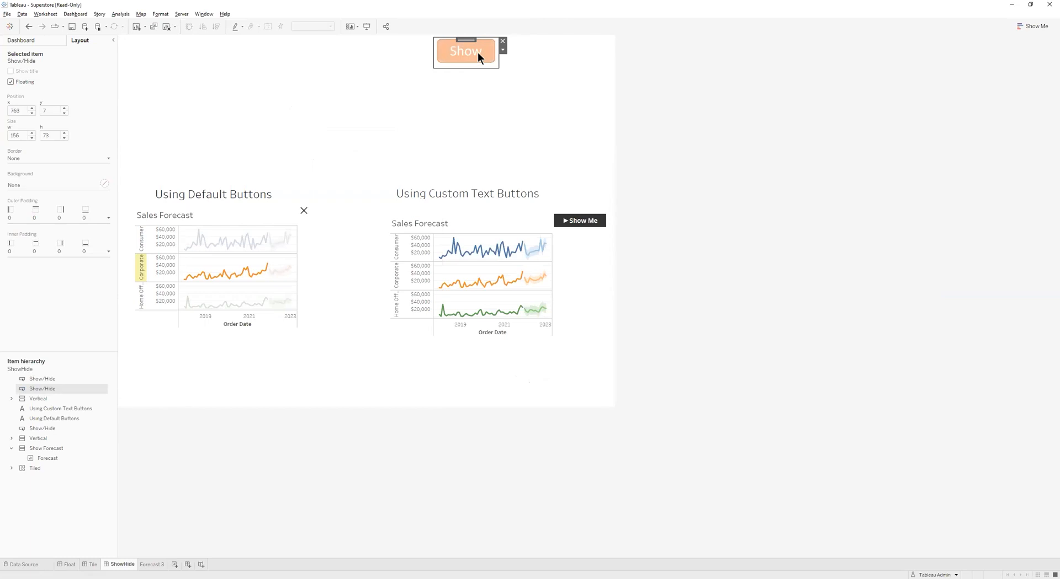
double_click(478, 52)
click(599, 174)
alt+click(478, 59)
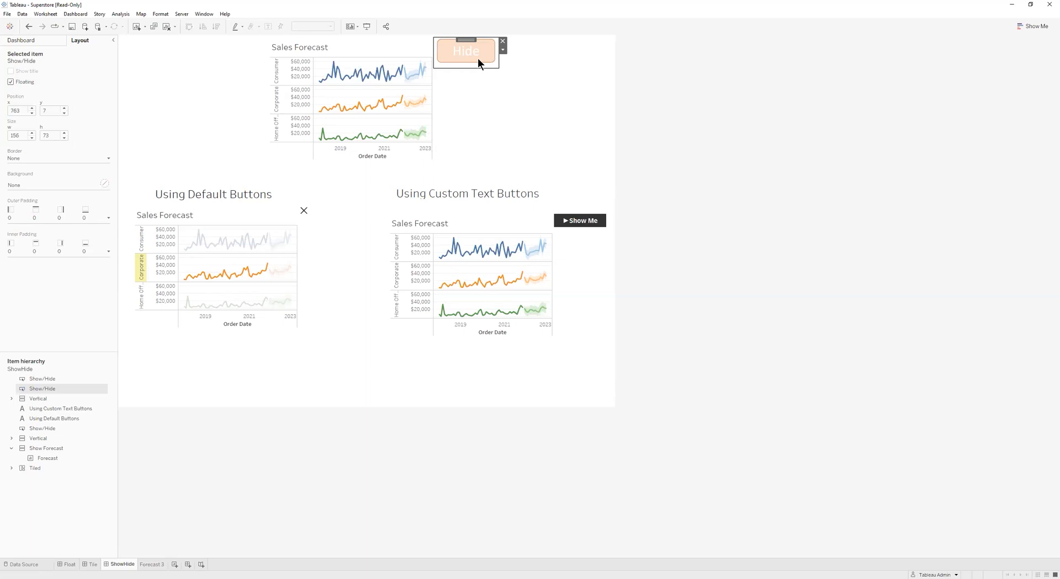
click(642, 118)
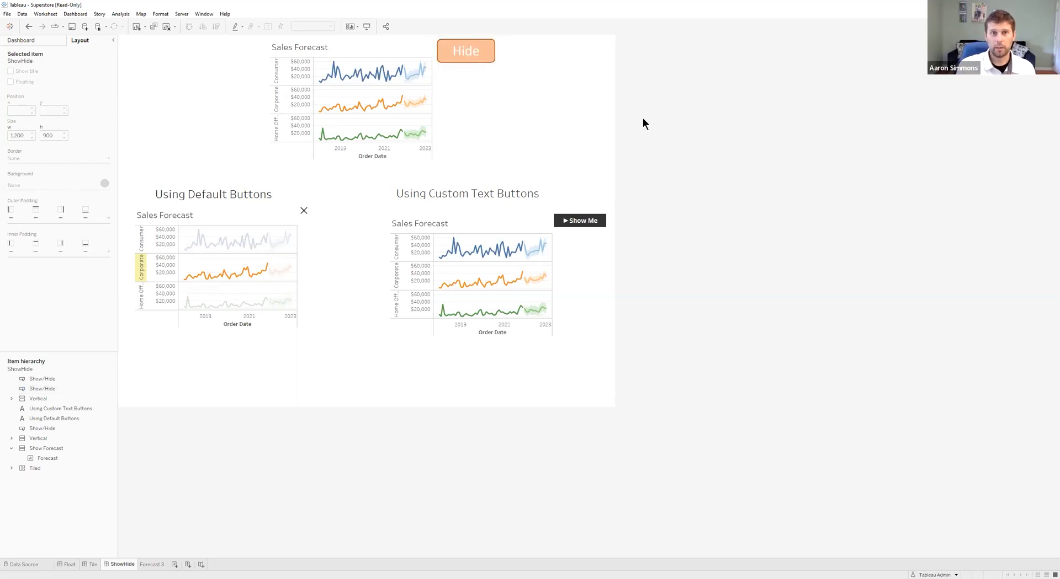
Toggle the upper Sales Forecast chart, leave it hidden, and check the image button's Item Hidden settings without changing them.
click(474, 50)
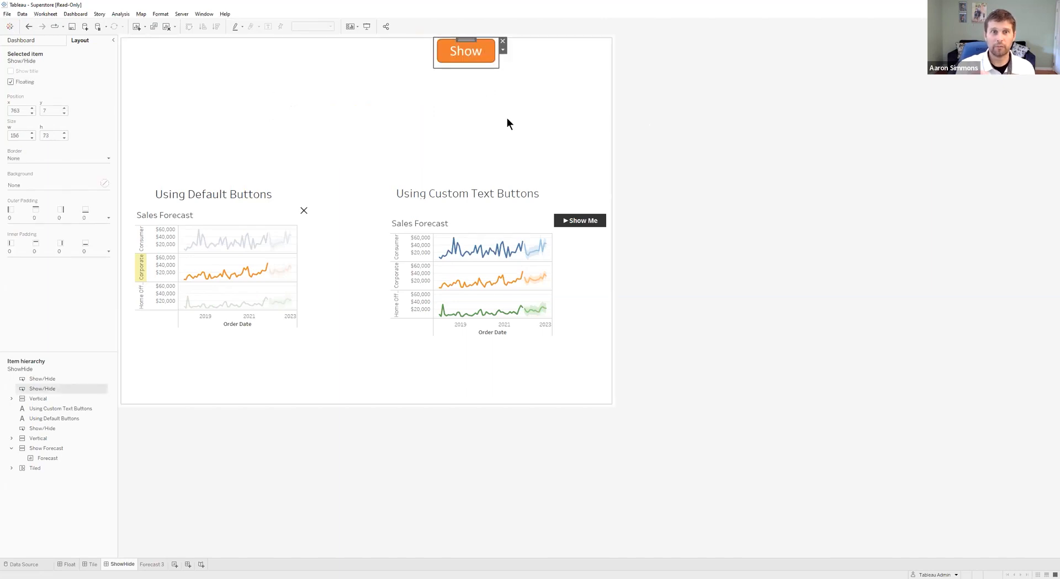
click(471, 47)
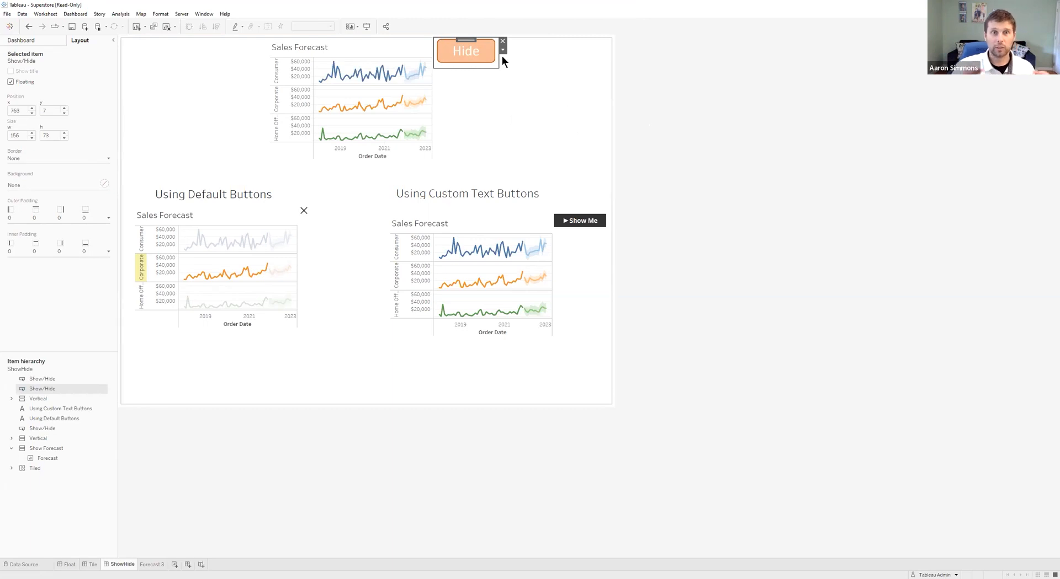
click(474, 54)
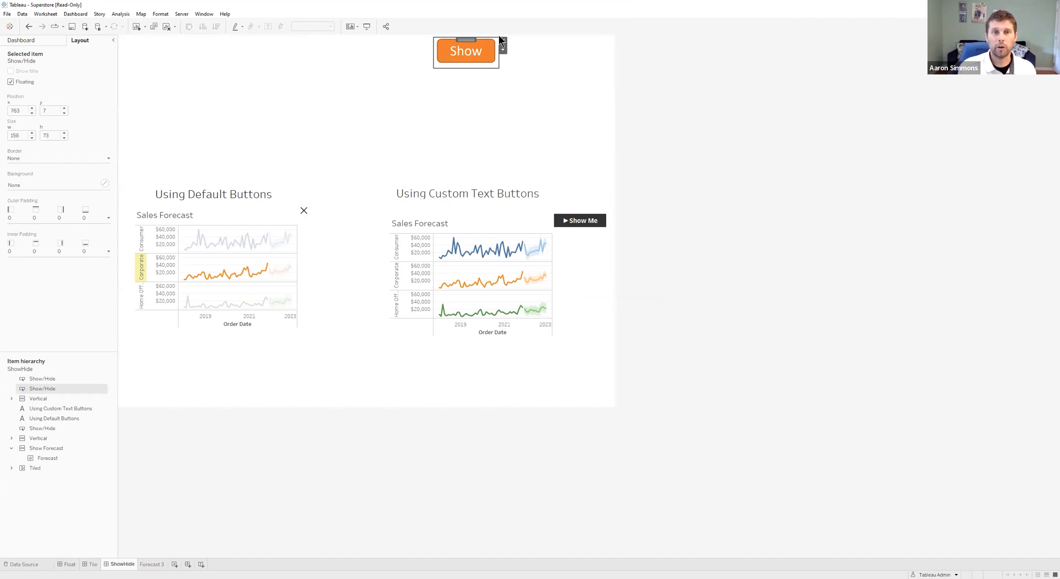
double_click(481, 47)
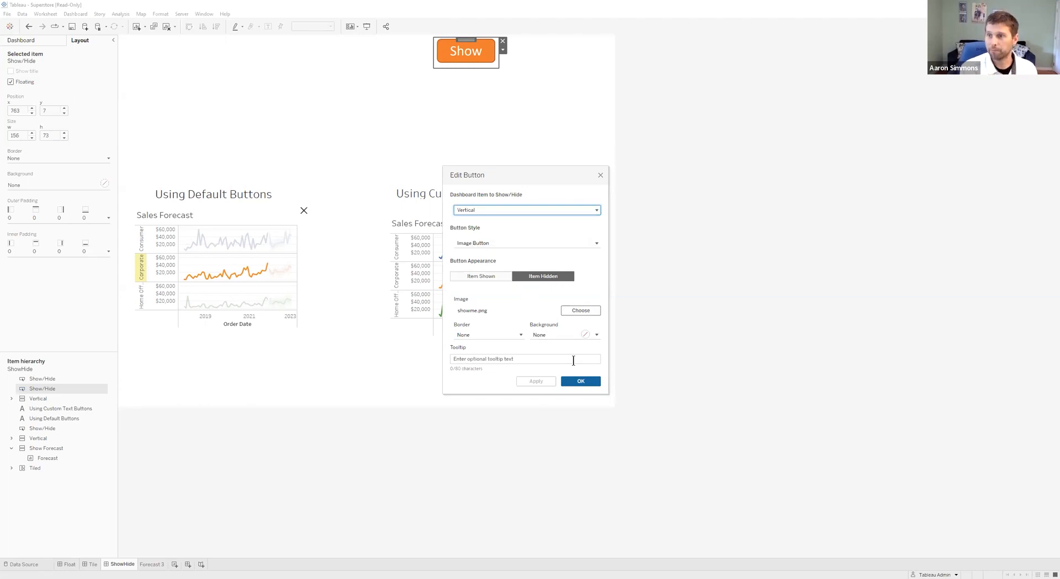
click(601, 175)
Set the custom text button's Item Shown background to a lighter dark gray, and hide its Sales Forecast chart.
click(593, 219)
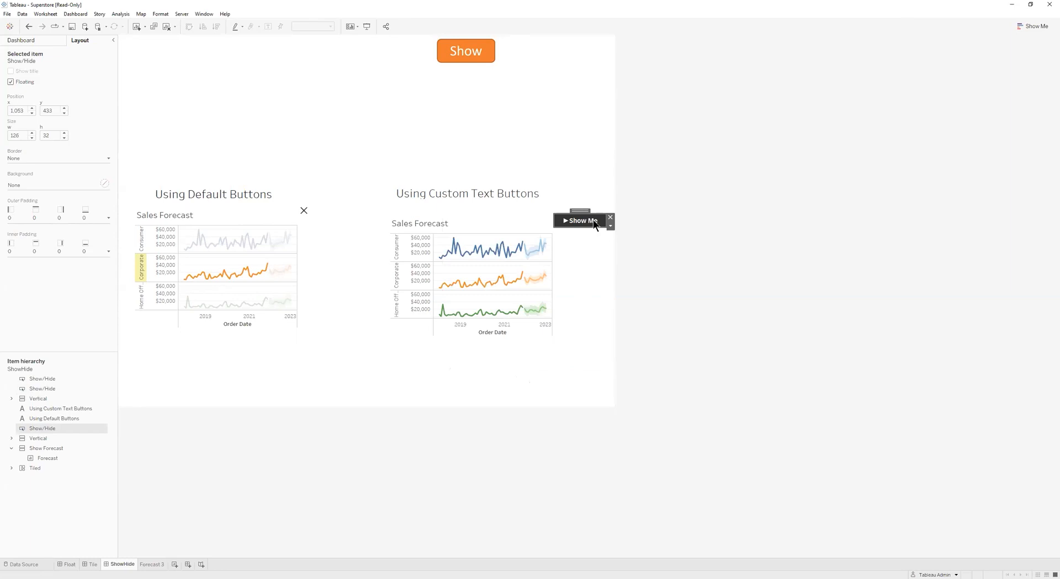
double_click(593, 220)
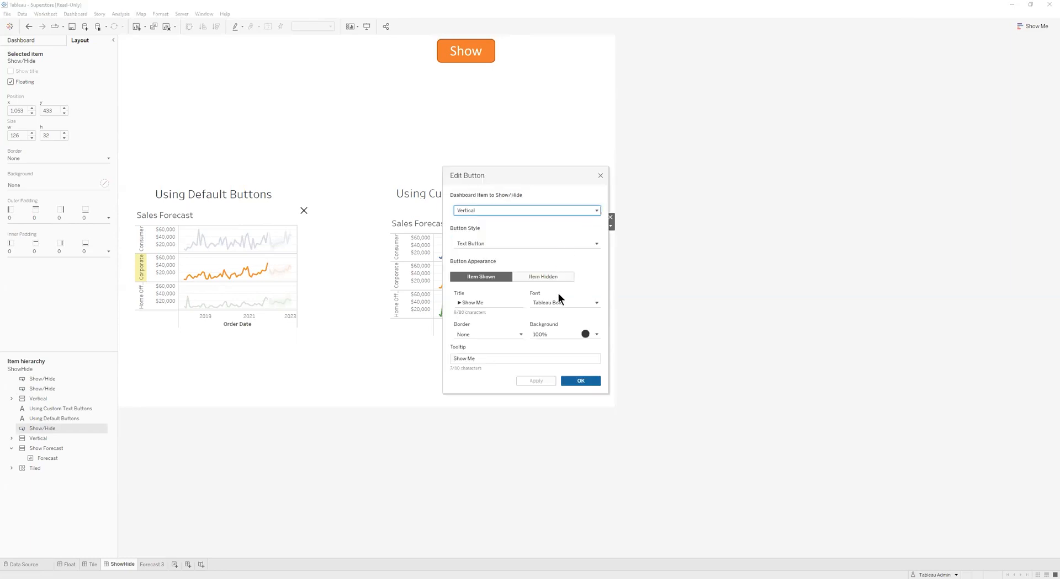
click(596, 335)
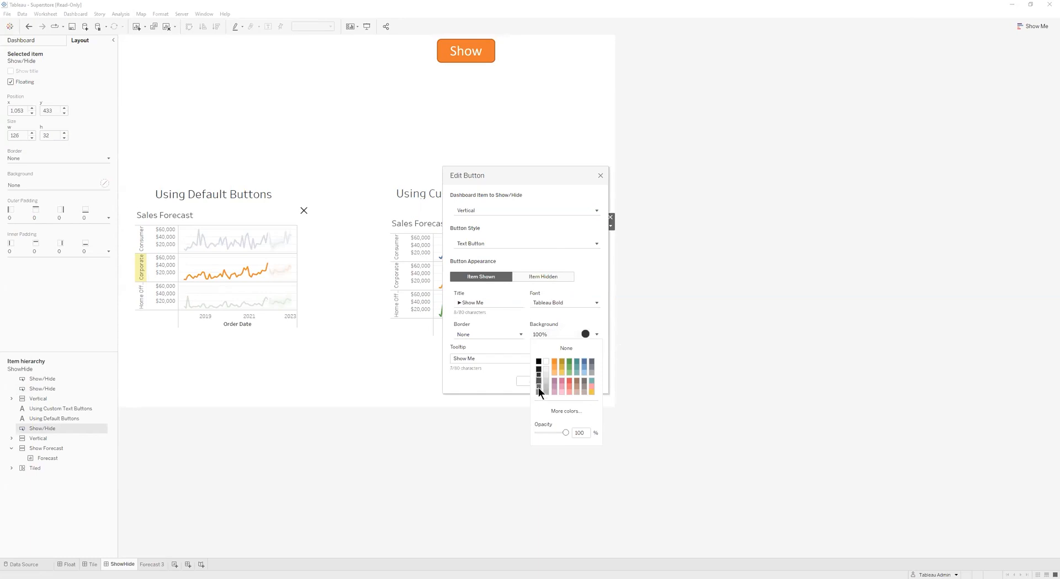
click(538, 387)
click(588, 283)
click(539, 382)
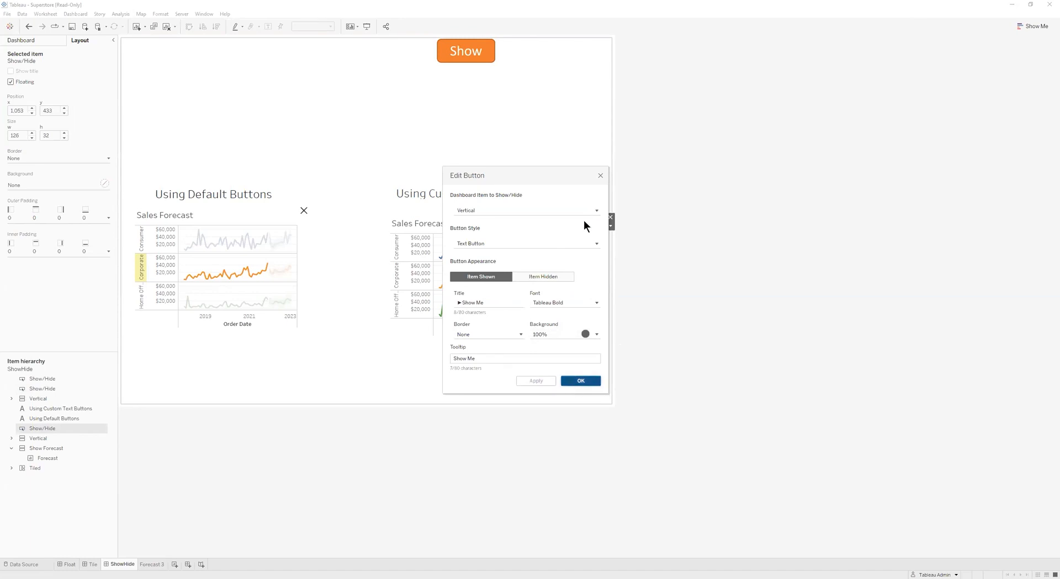
click(633, 276)
click(661, 276)
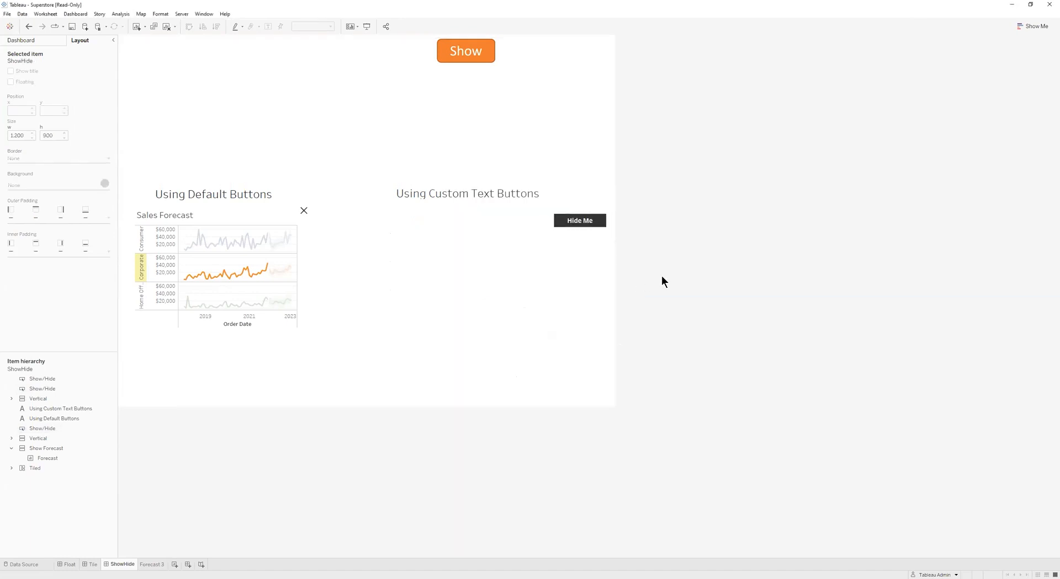
Set the custom text button's Item Hidden background to teal at 100% opacity, keeping the title Hide Me.
double_click(591, 222)
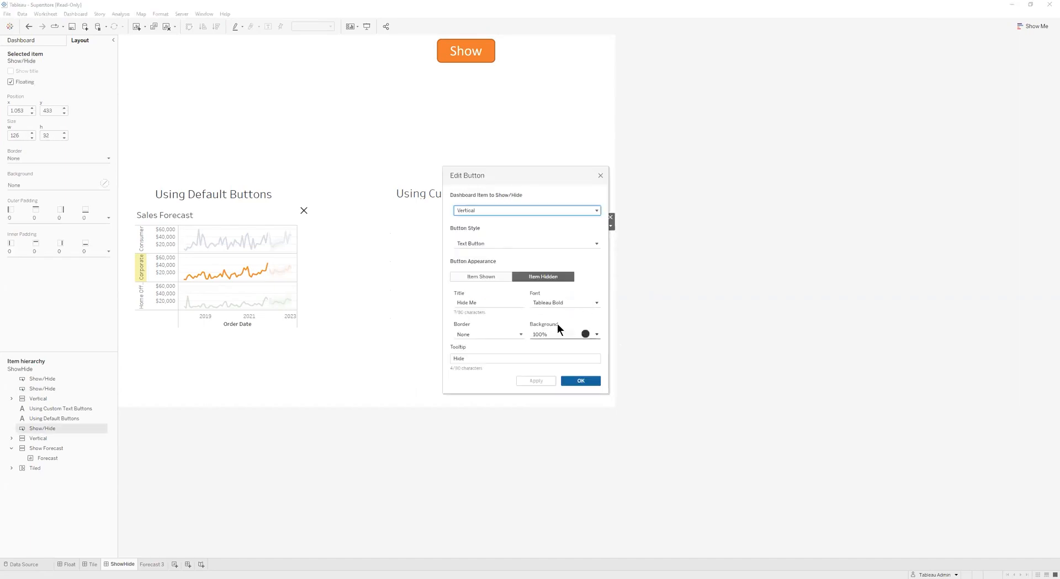
click(535, 277)
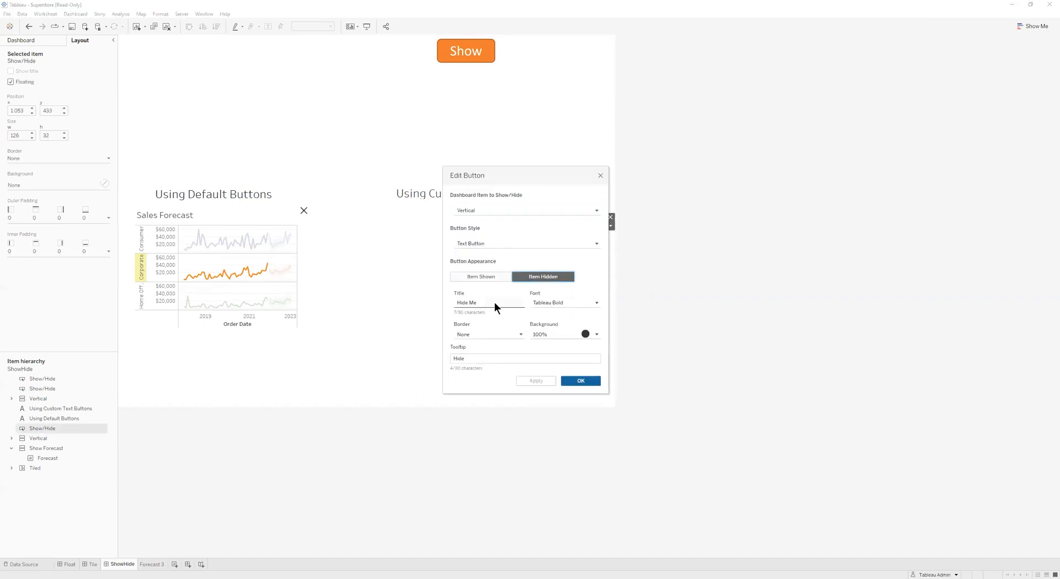
click(596, 334)
click(575, 370)
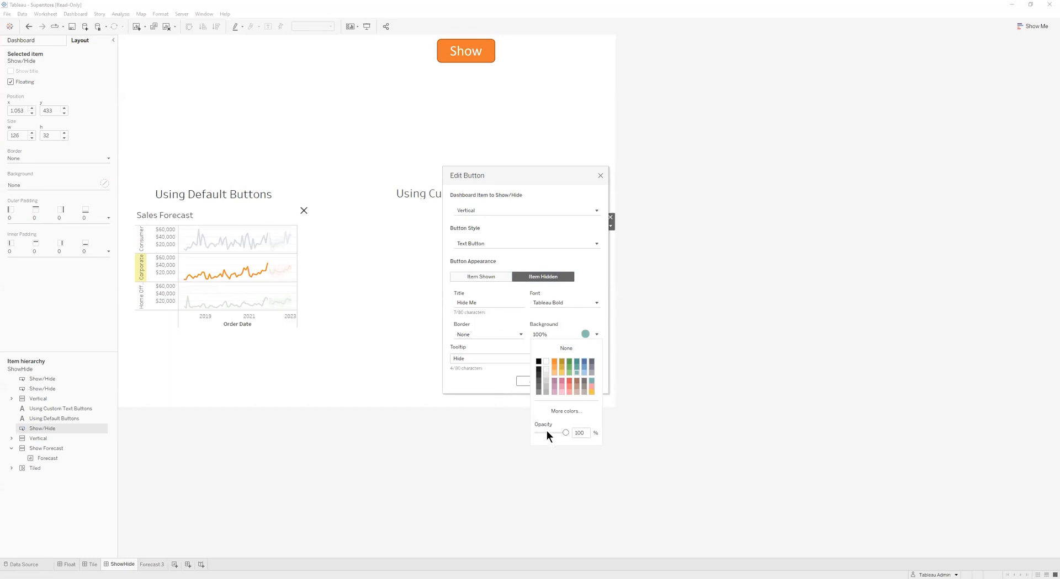
click(498, 386)
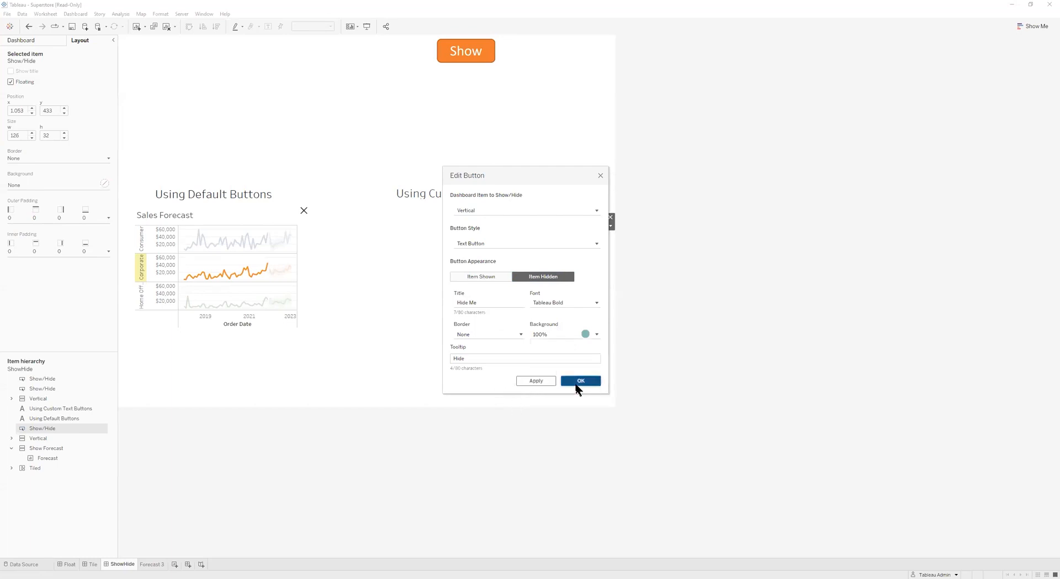
click(576, 385)
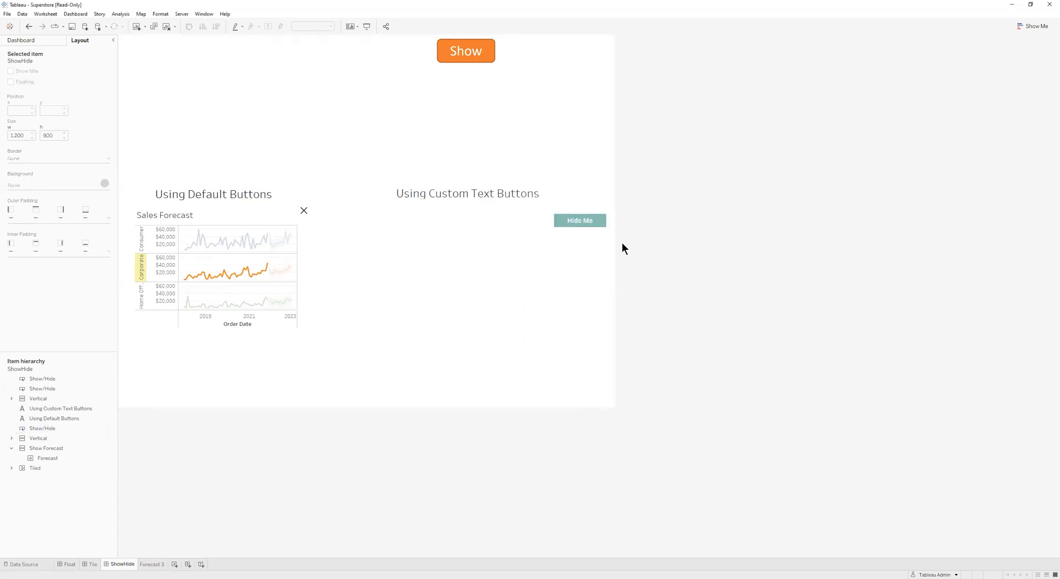
Test the custom text button's two background colors by showing and hiding its Sales Forecast chart.
alt+click(588, 218)
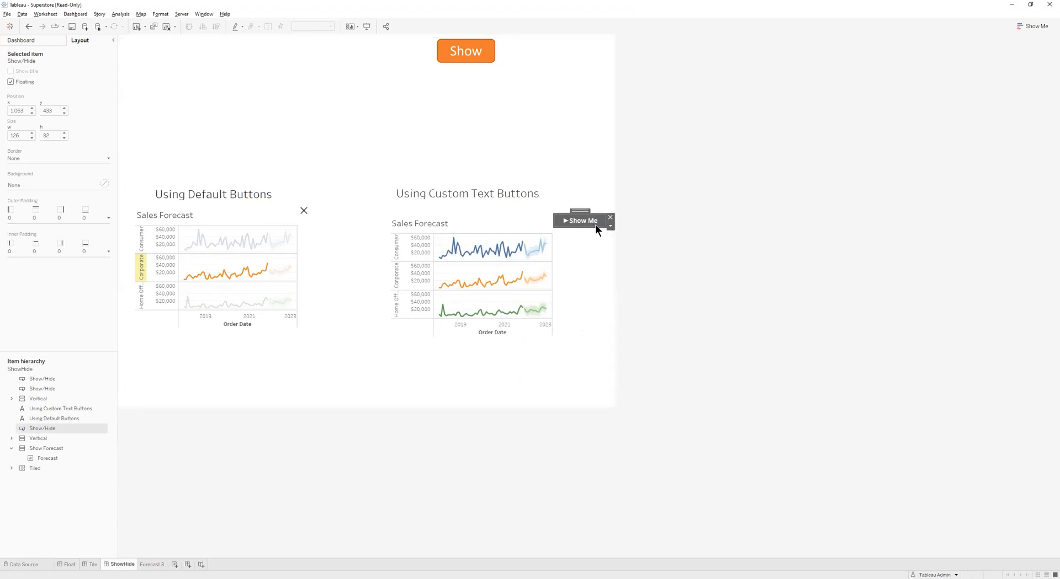
alt+click(595, 224)
click(649, 239)
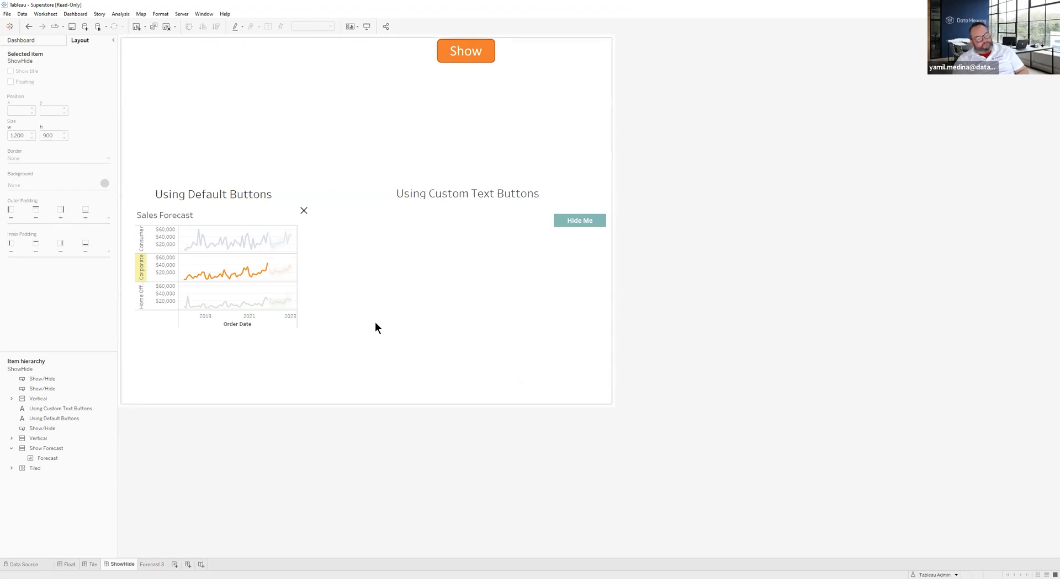
Turn on Device Preview, choose the Desktop device type with the Generic Desktop Monitor (1920 x 1080), and add a desktop layout.
click(50, 41)
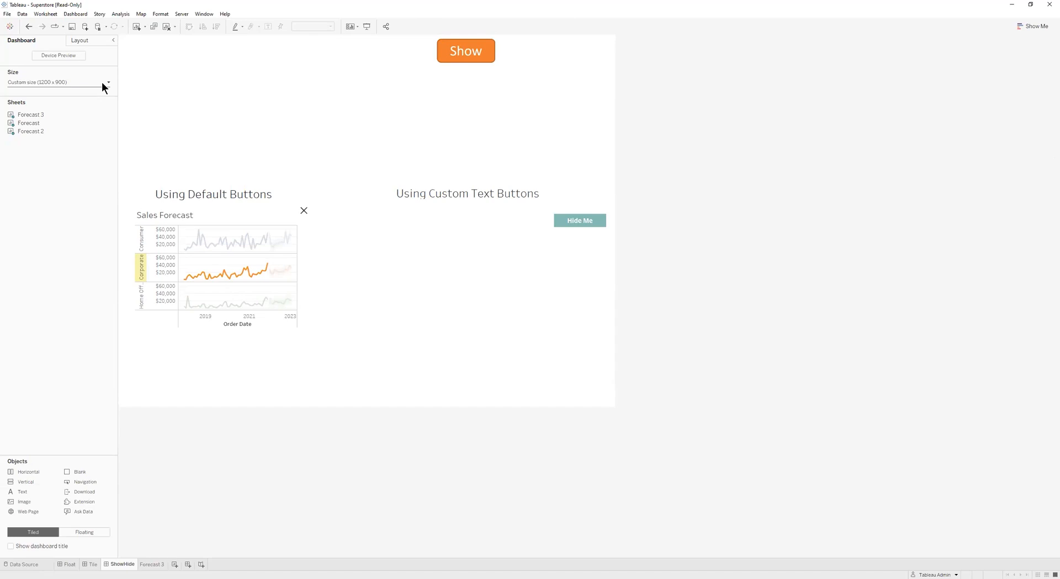
click(89, 42)
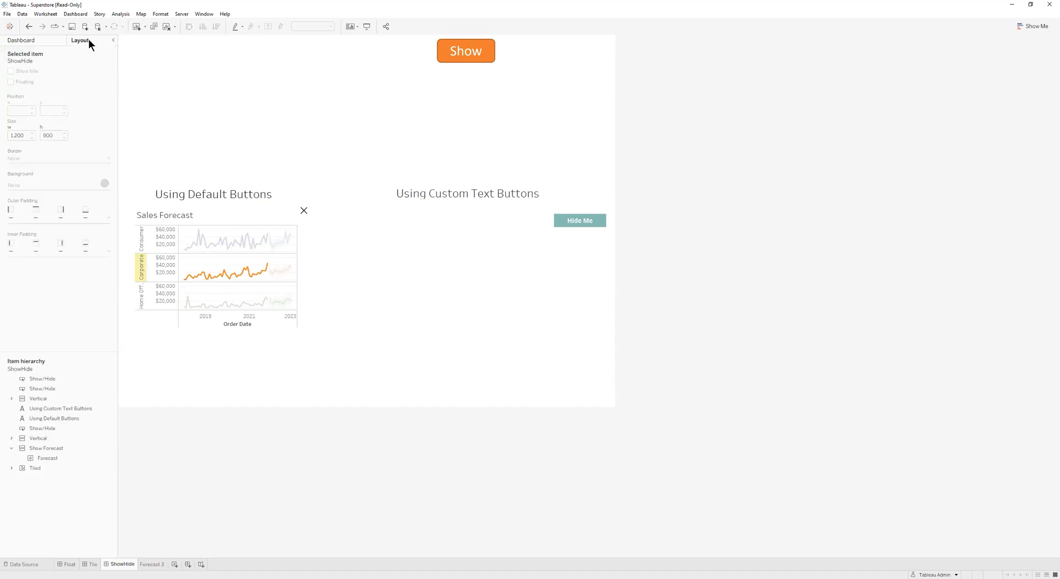
click(45, 39)
click(56, 58)
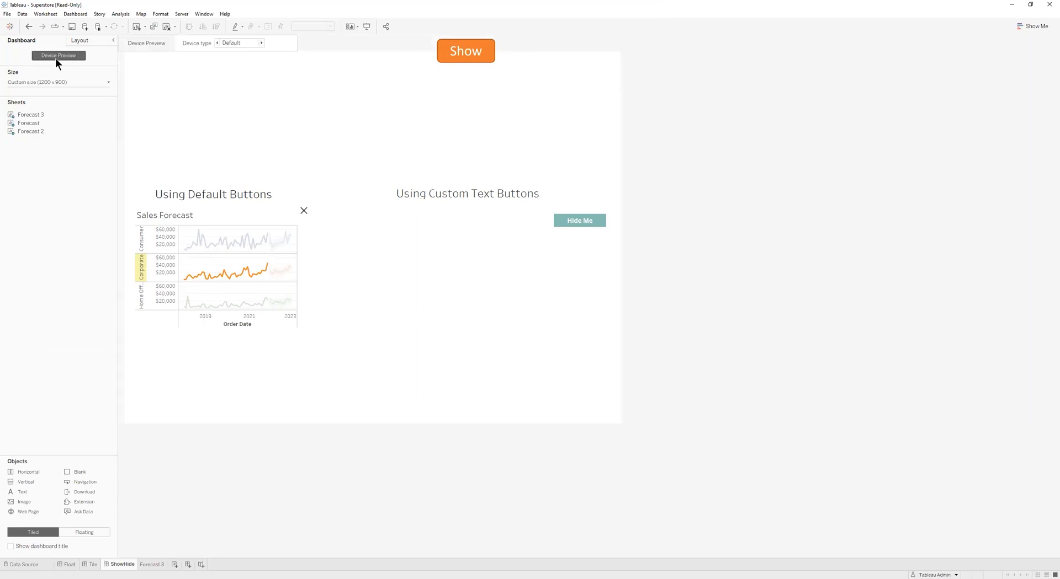
click(235, 48)
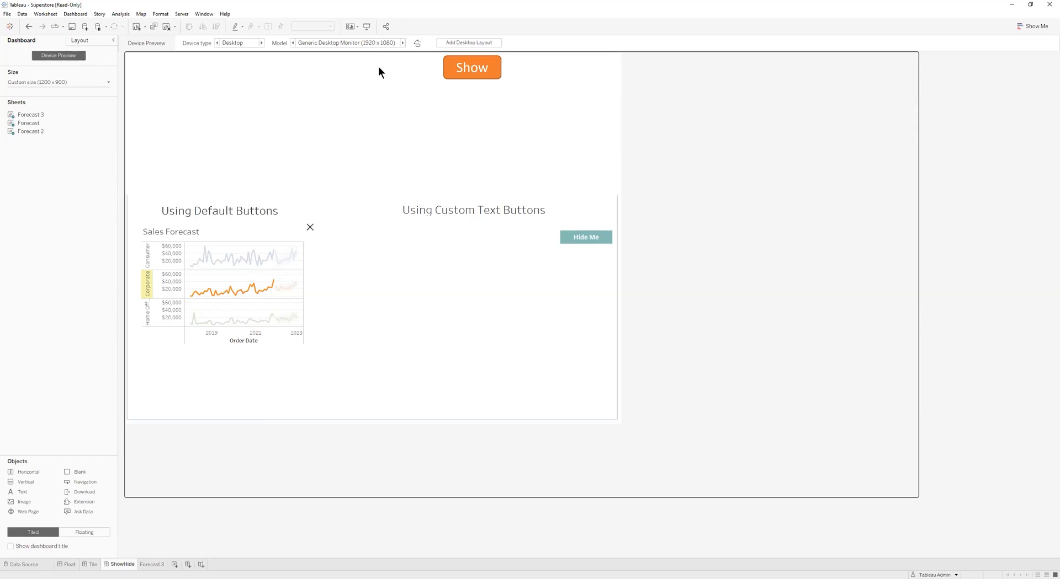
click(471, 43)
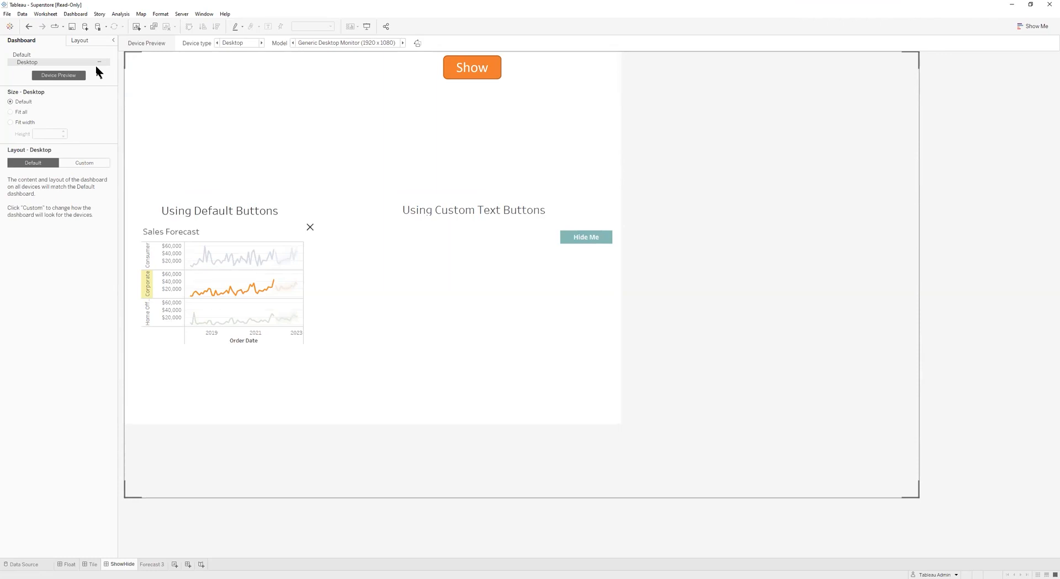
Compare the Default and Desktop layouts, and preview the dashboard as a Generic Tablet (1024 x 768).
click(46, 55)
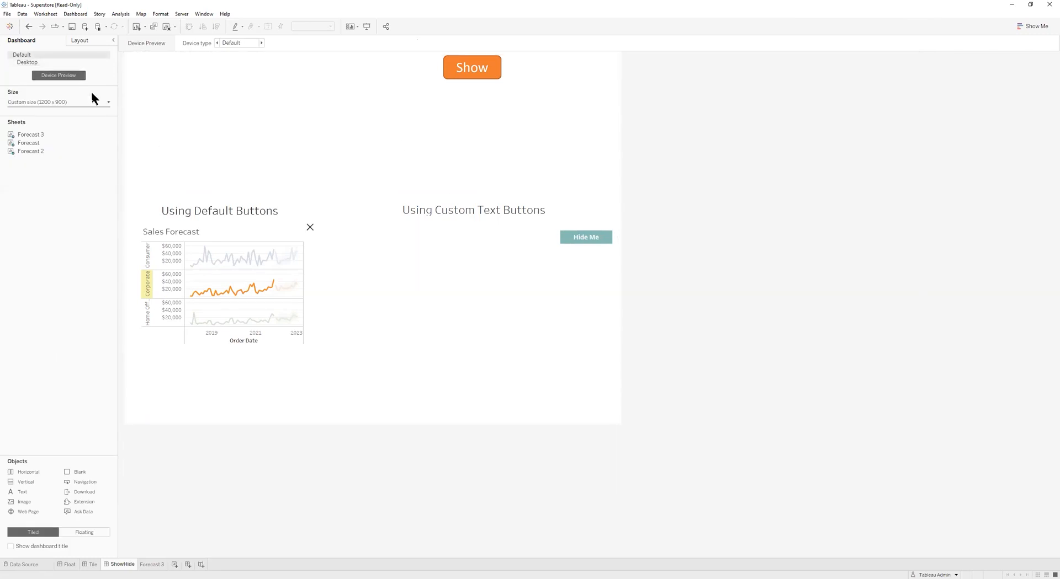
click(48, 64)
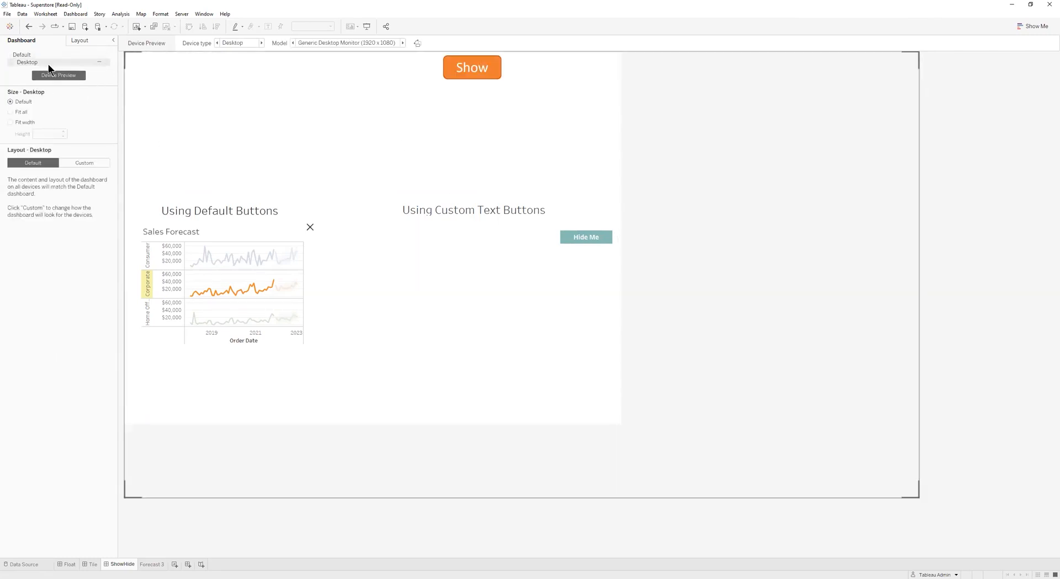
click(237, 57)
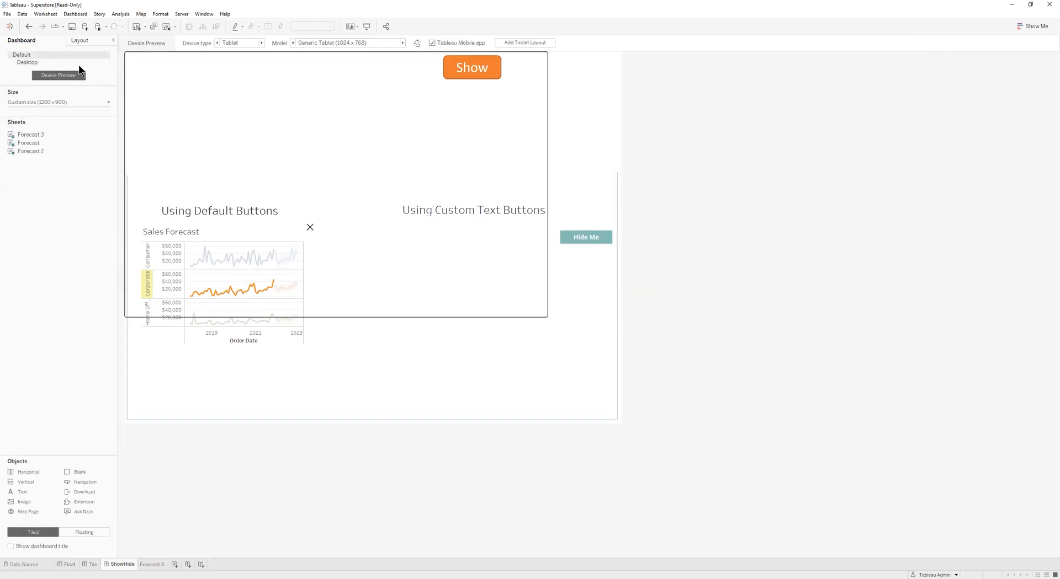
click(55, 65)
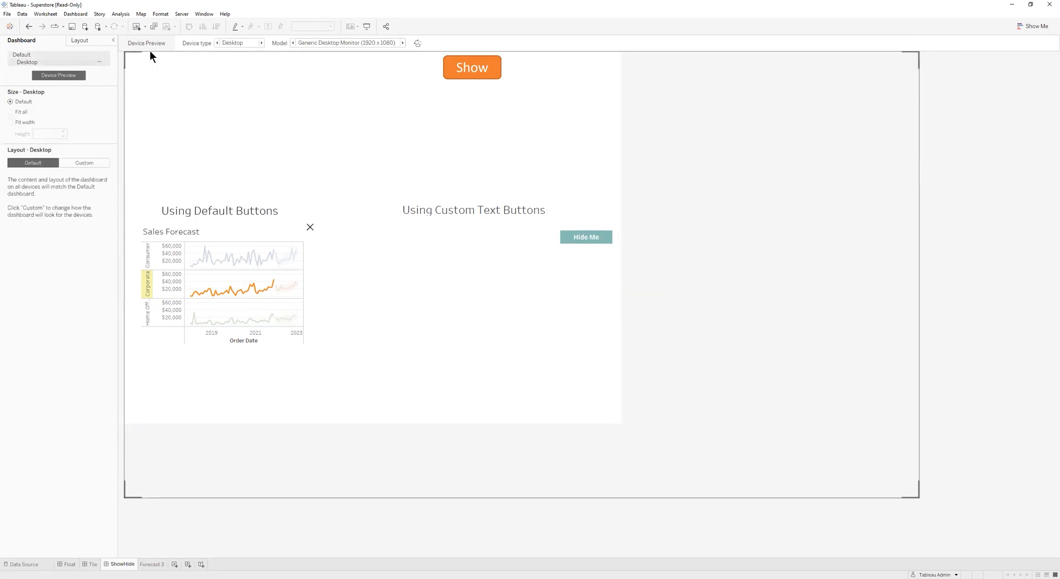
click(234, 56)
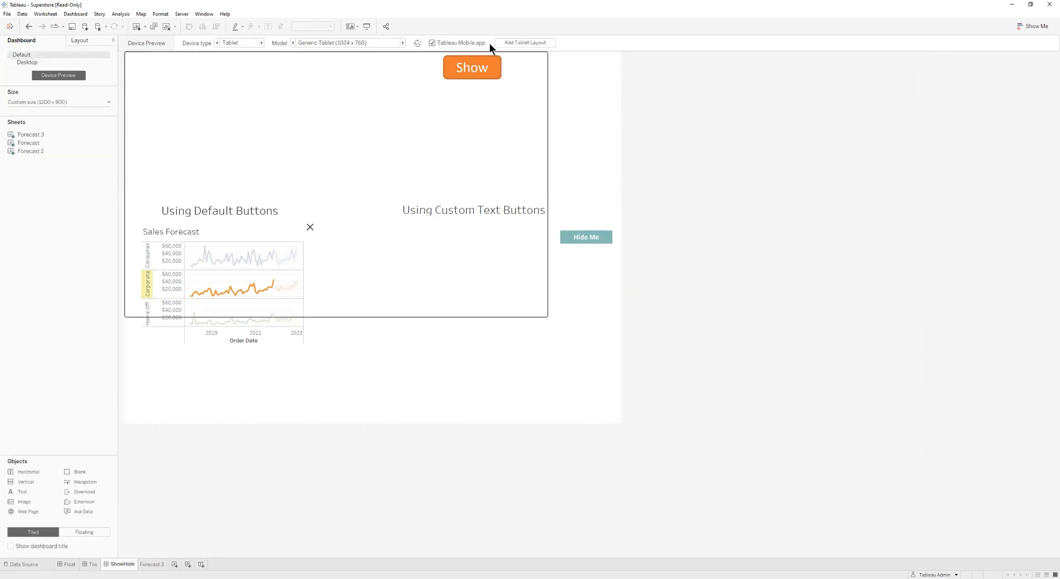
Add a tablet layout, remove the Using Default Buttons title and its Sales Forecast chart from it, and compare it with the Desktop layout.
click(521, 43)
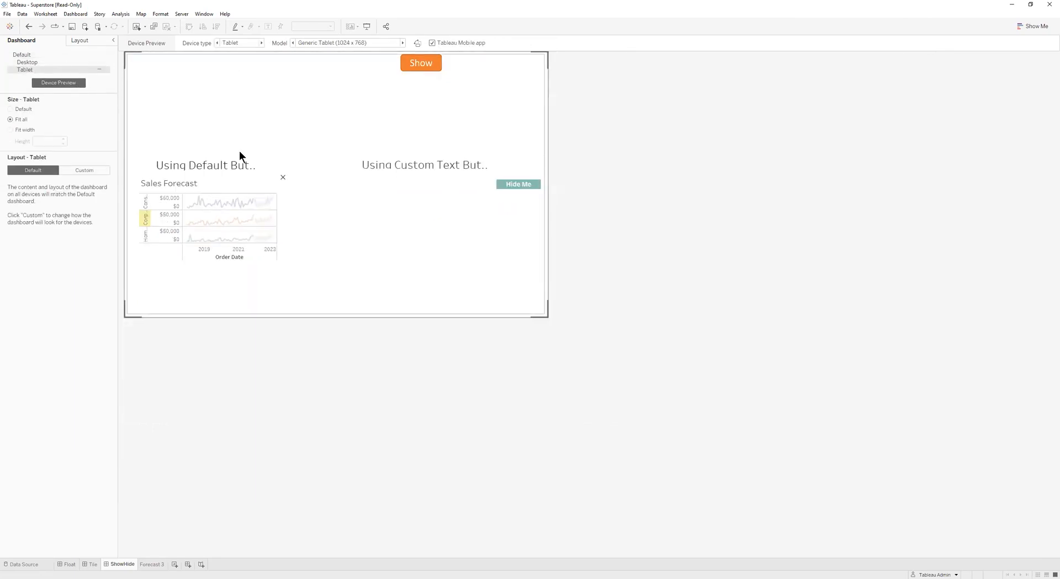
click(232, 165)
click(261, 163)
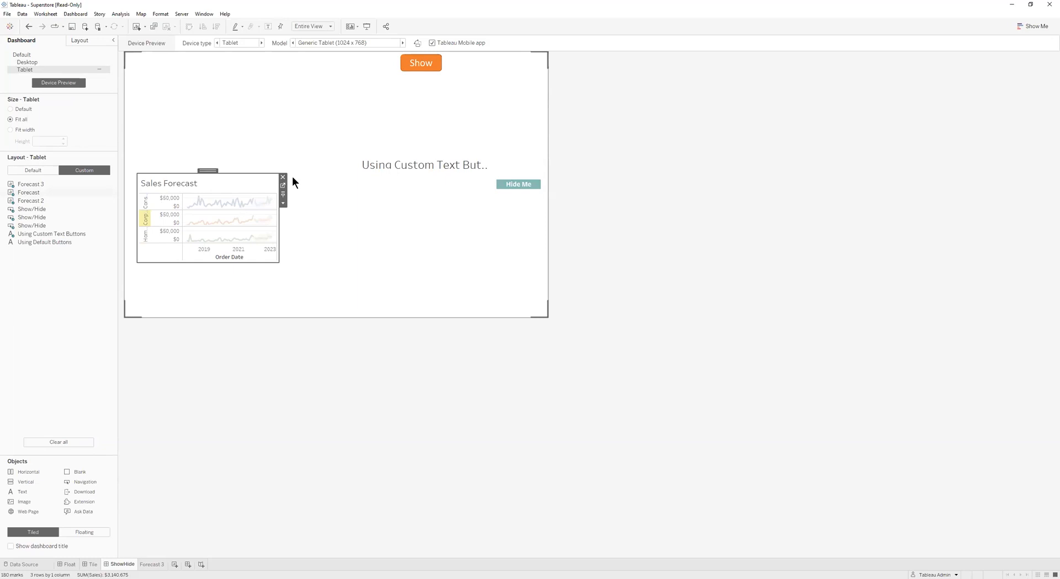
click(282, 177)
click(33, 63)
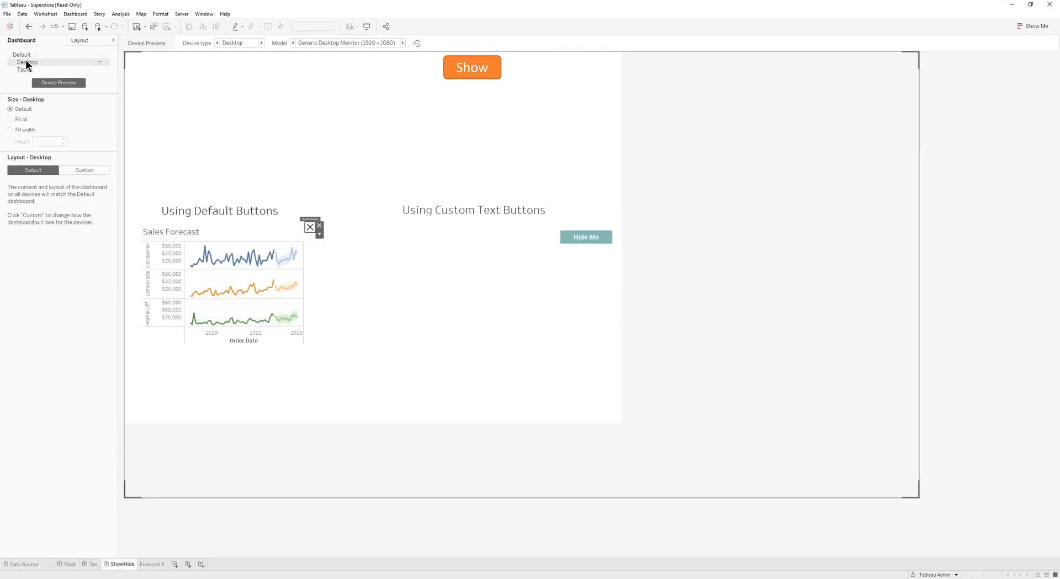
click(25, 70)
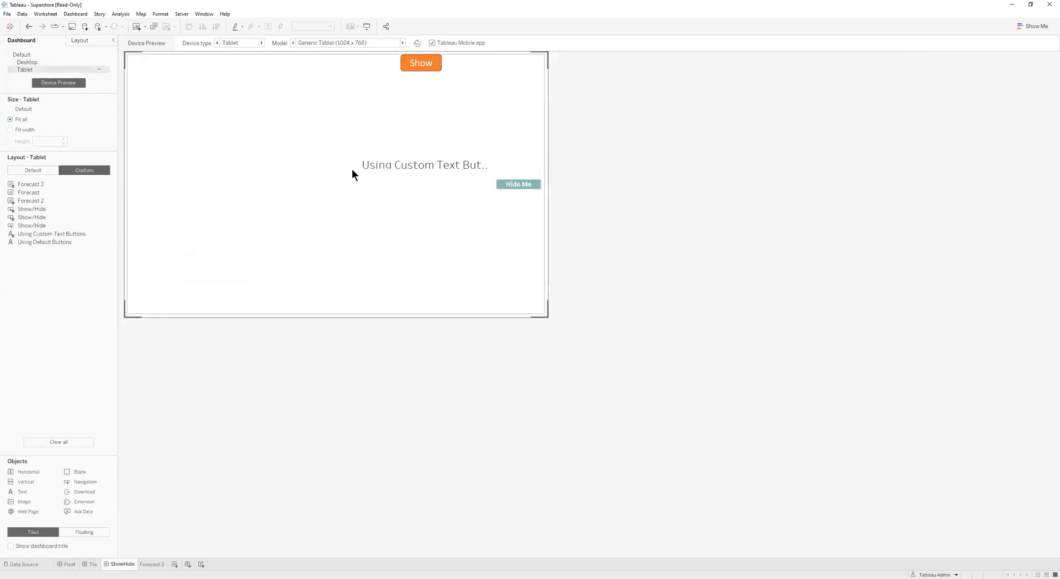
Move the custom text button's Sales Forecast chart so it fills the tablet layout, and remove the Using Custom Text Buttons title.
click(520, 184)
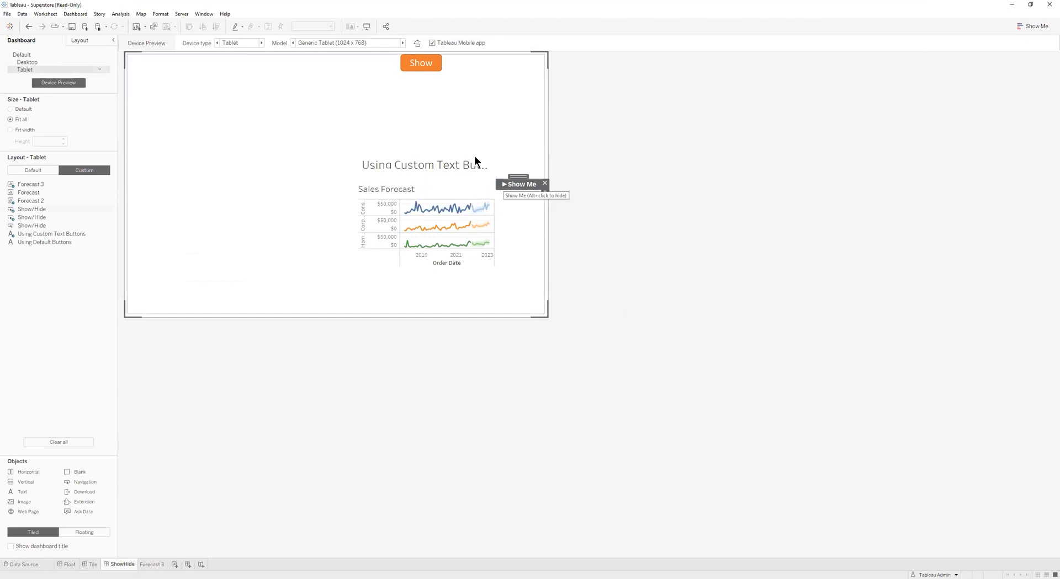
click(428, 177)
drag(407, 182, 178, 230)
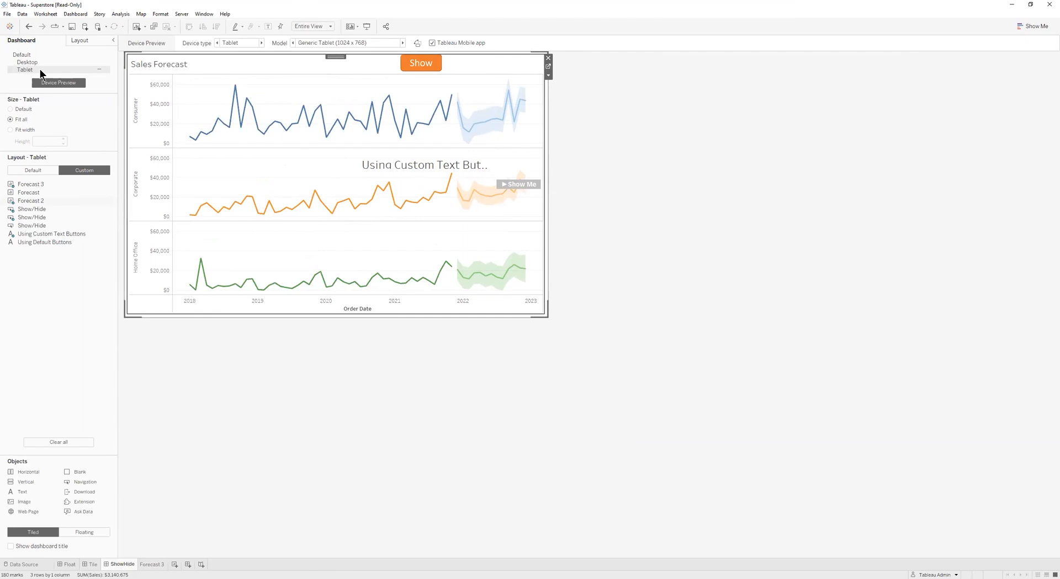
click(440, 162)
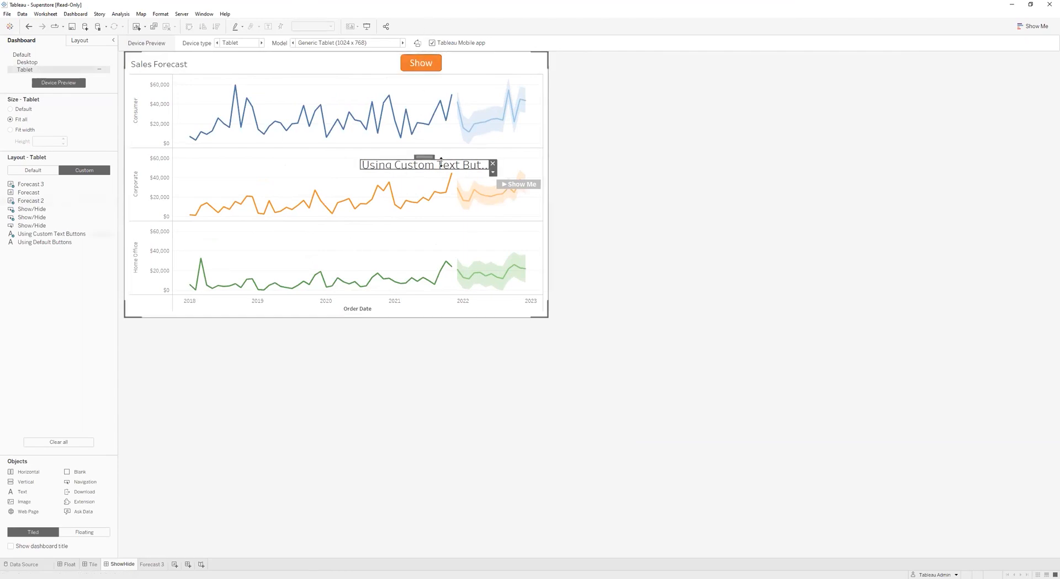
click(688, 153)
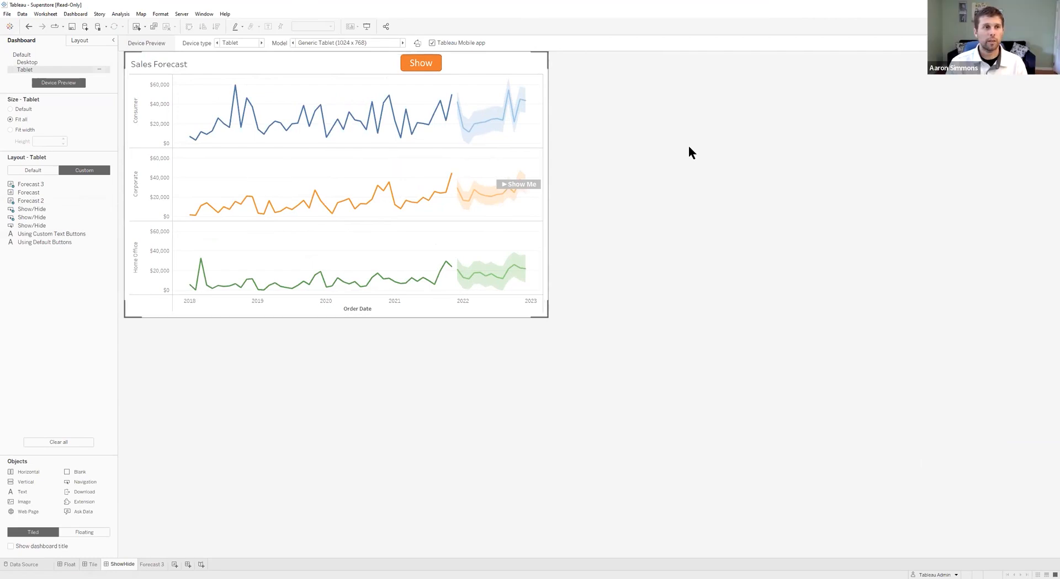
Return to the Default layout and show the hidden Sales Forecast charts.
click(29, 54)
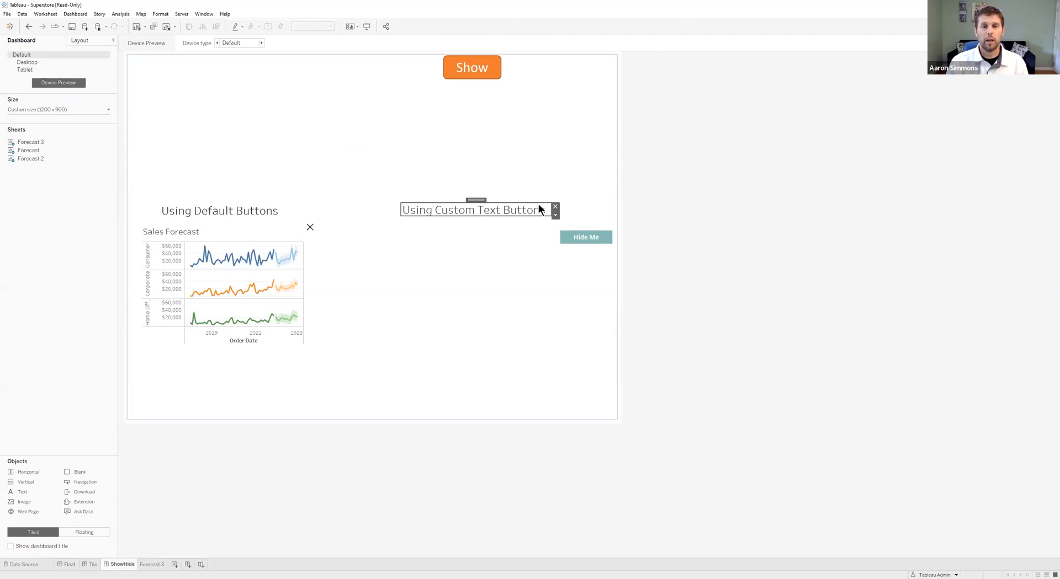
click(469, 72)
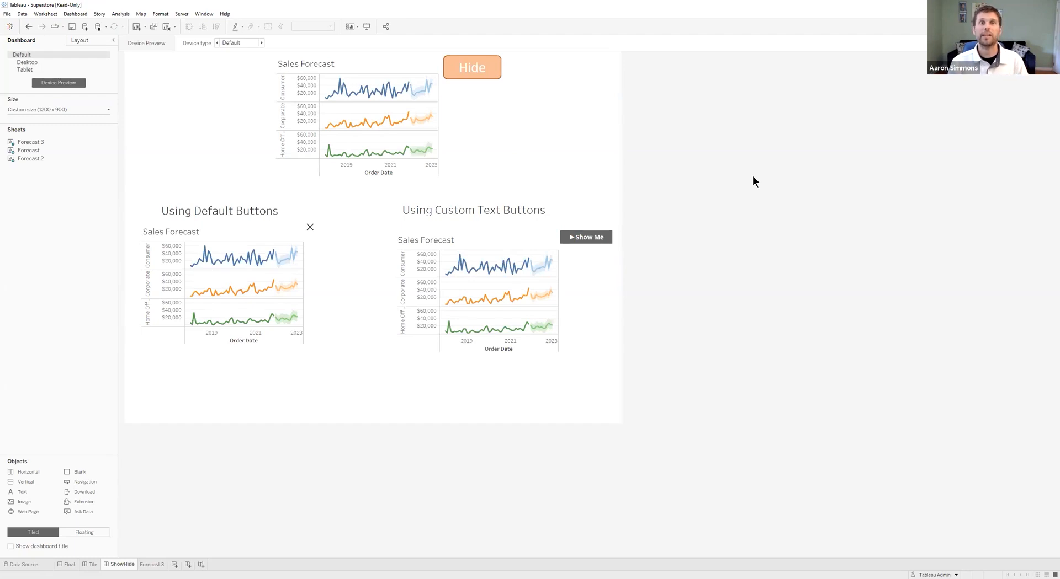
Set the default layout to the fixed PowerPoint (1600 x 900) size and review the other sizing options.
click(105, 109)
click(75, 135)
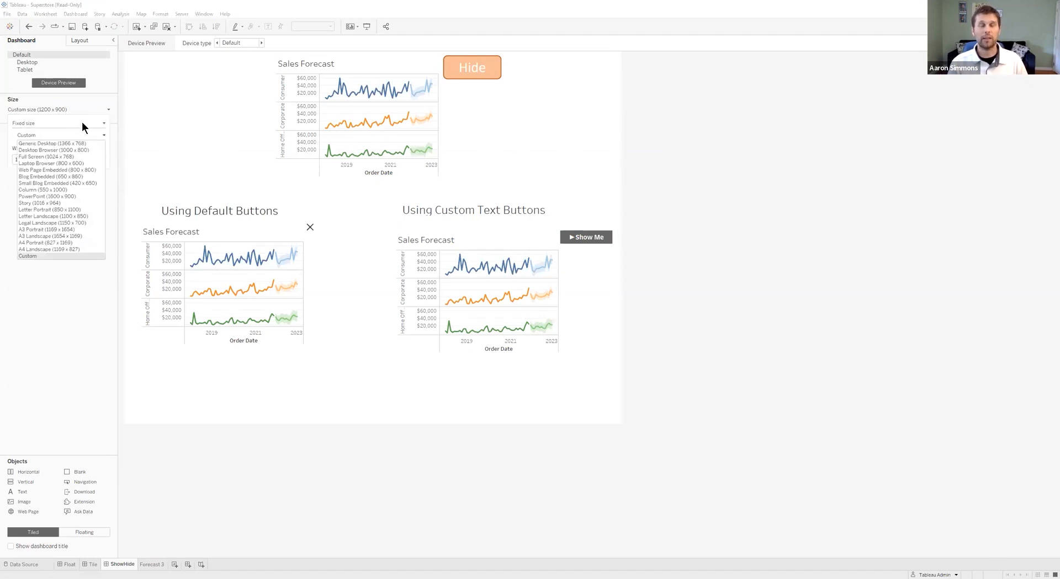
click(81, 121)
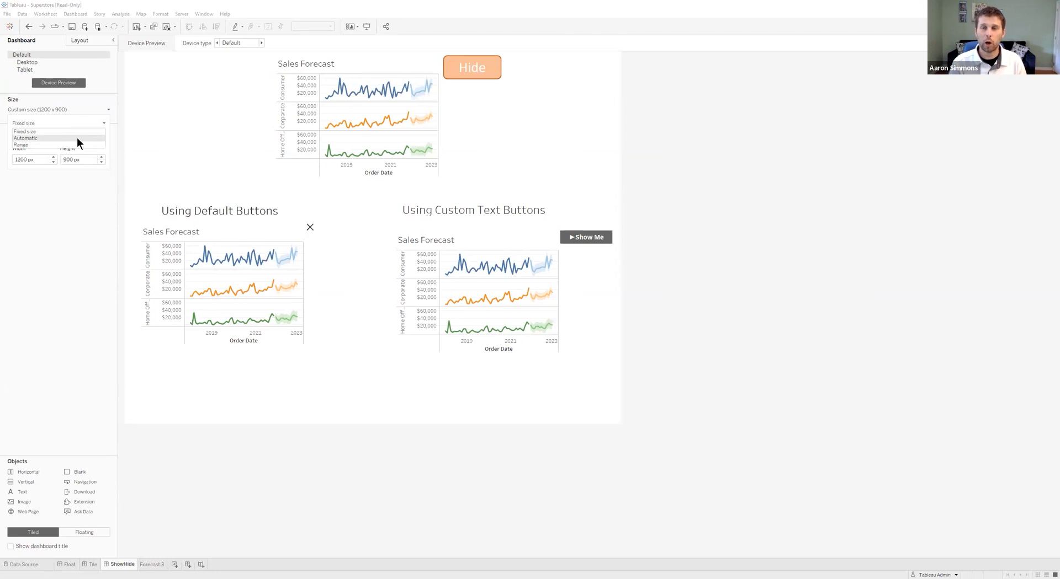
click(74, 108)
click(72, 126)
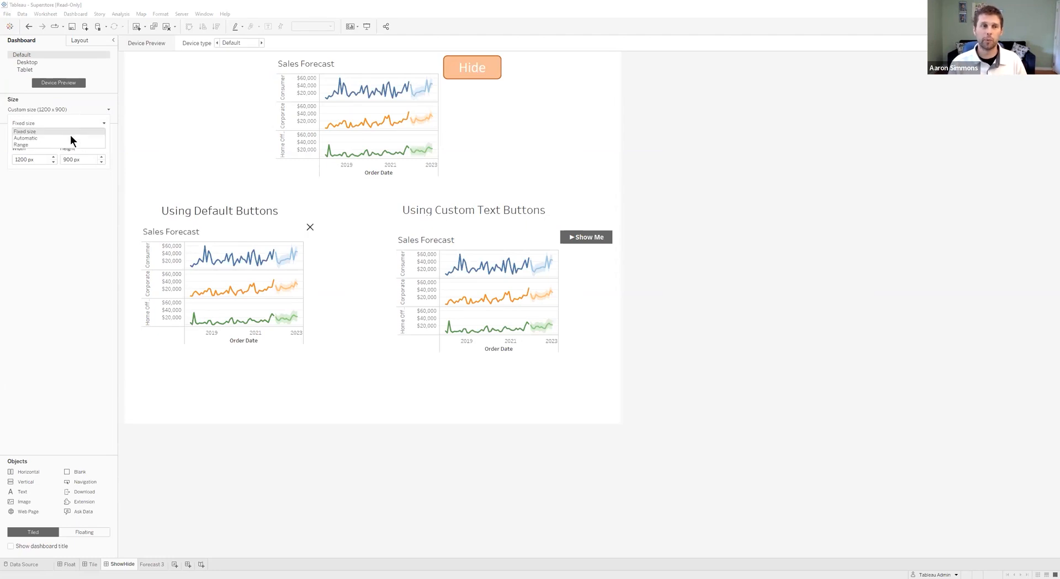
click(71, 134)
click(70, 135)
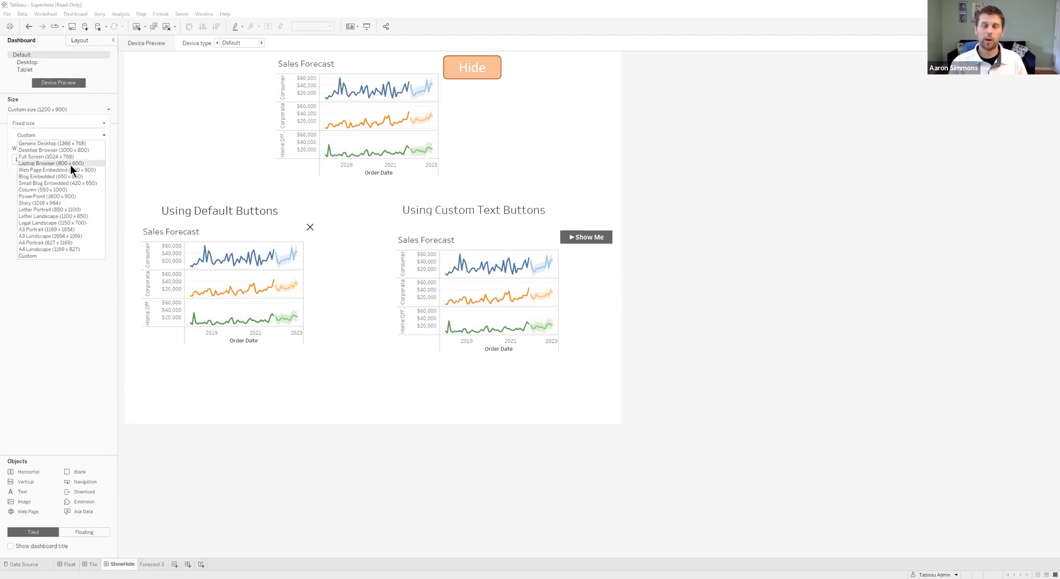
click(76, 196)
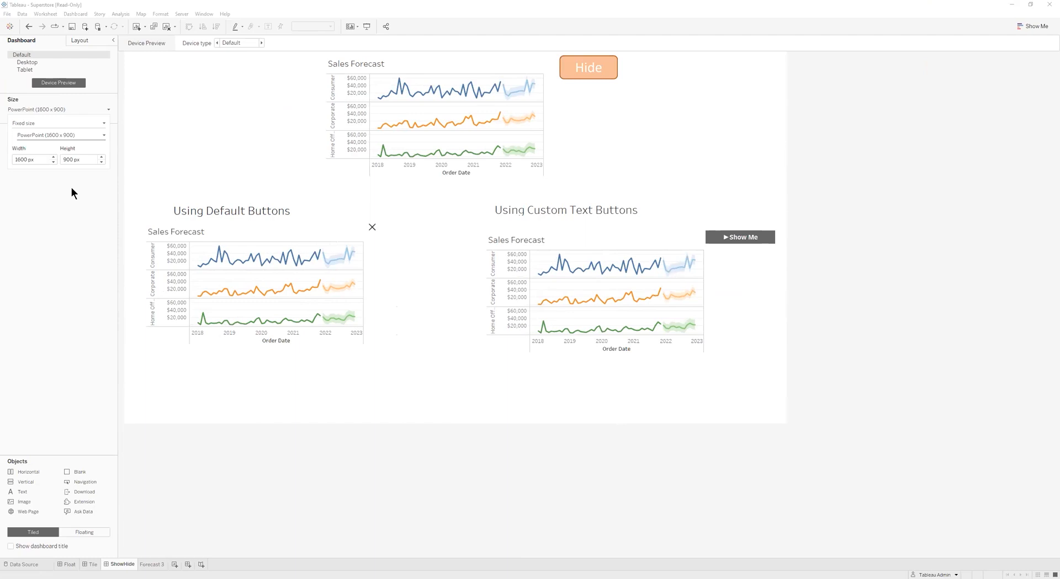
click(72, 125)
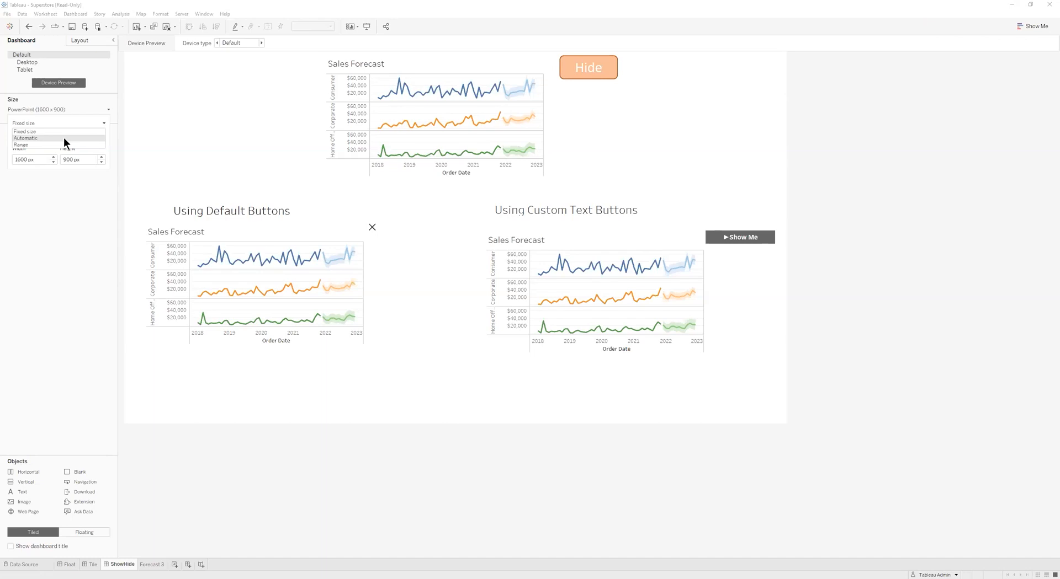
click(28, 247)
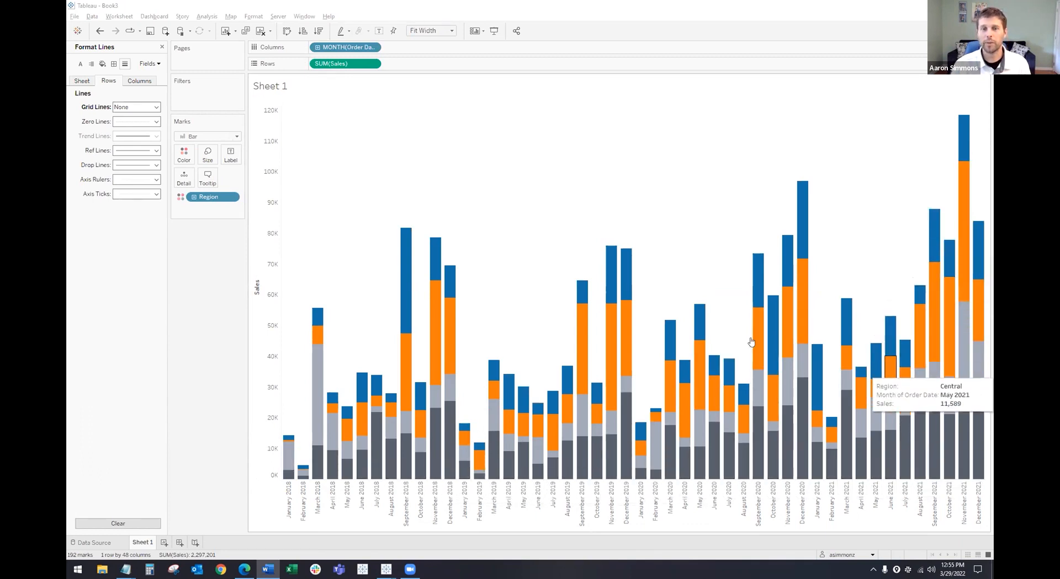
Select and deselect the Central December 2020 segment in Sheet 1's sales chart to check the default highlighting.
click(798, 225)
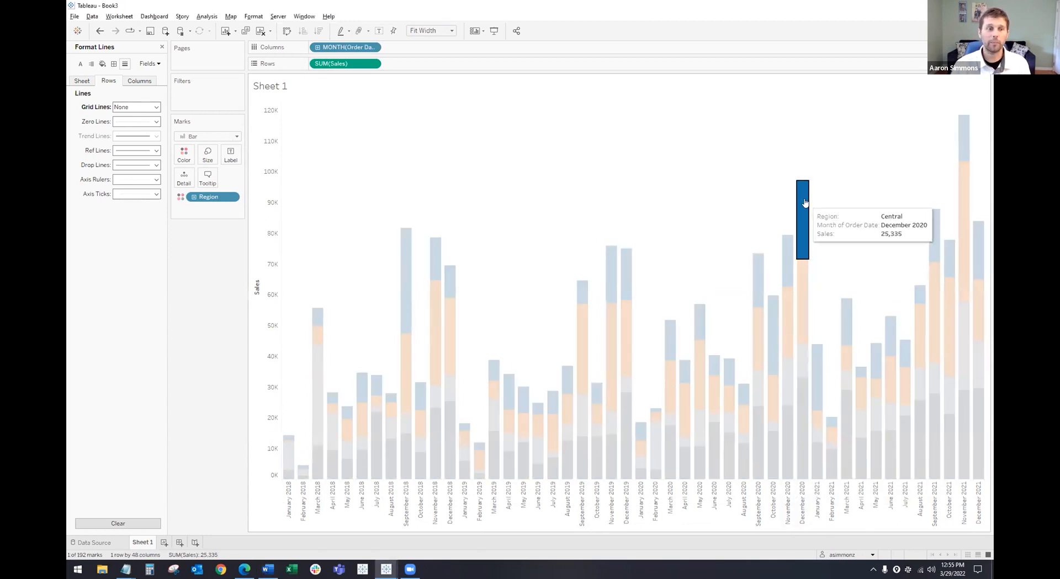
click(636, 170)
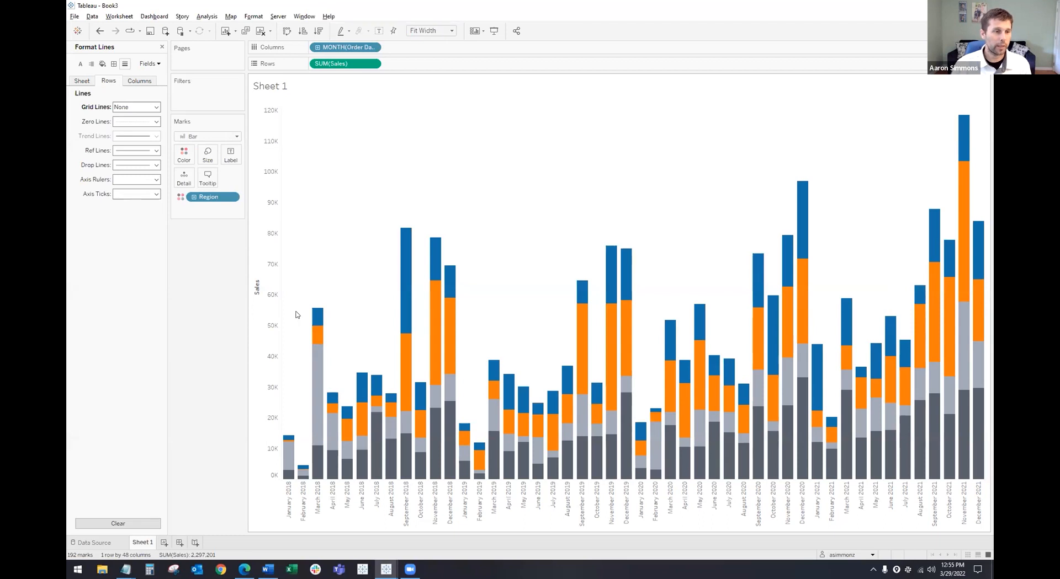
Switch to the Dashboarding workbook and show Dashboard 1's sales chart as a percentage of column.
mouse_move(386, 570)
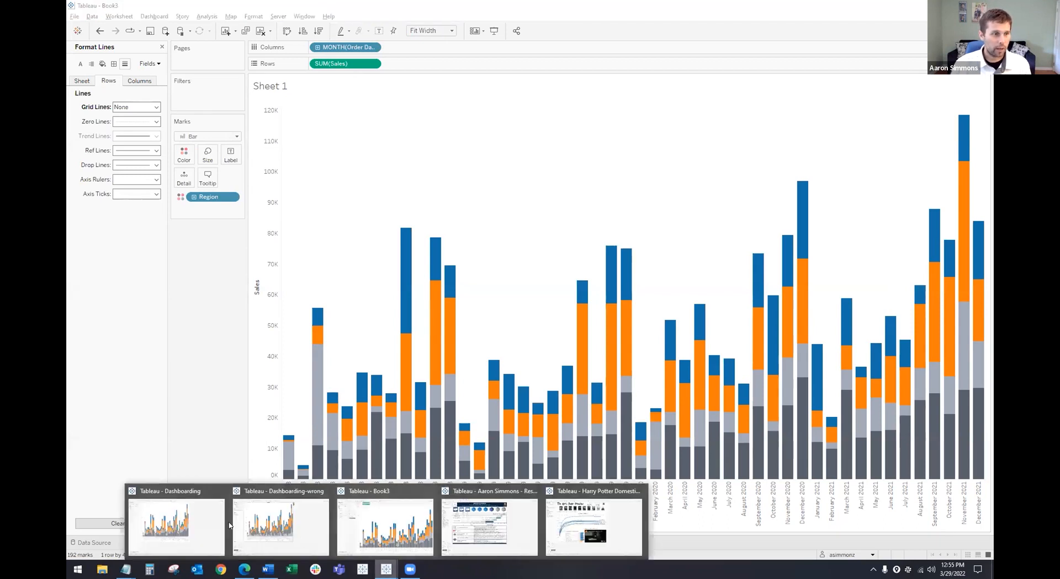
click(190, 524)
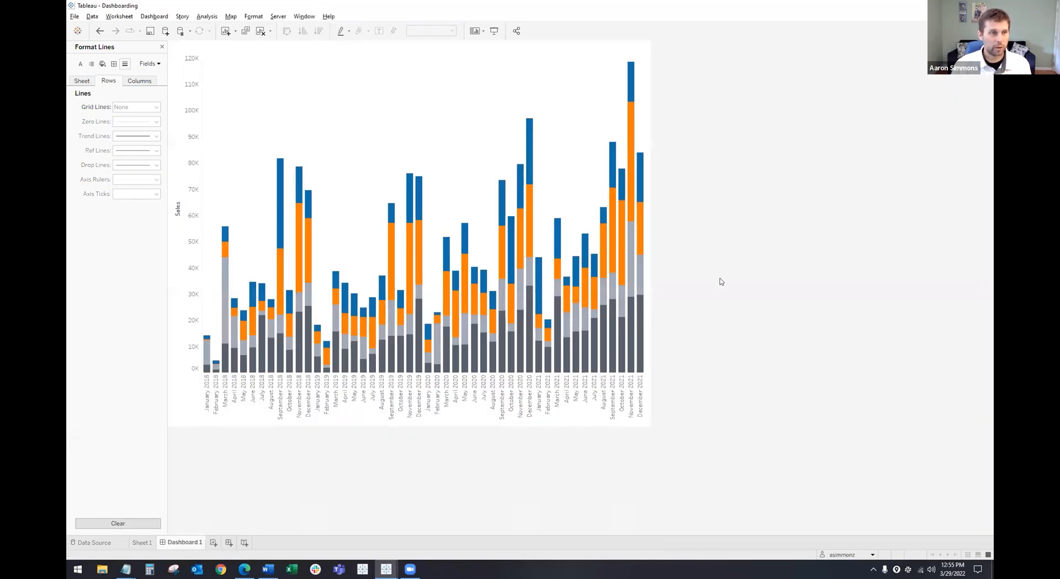
click(231, 79)
click(154, 16)
click(154, 16)
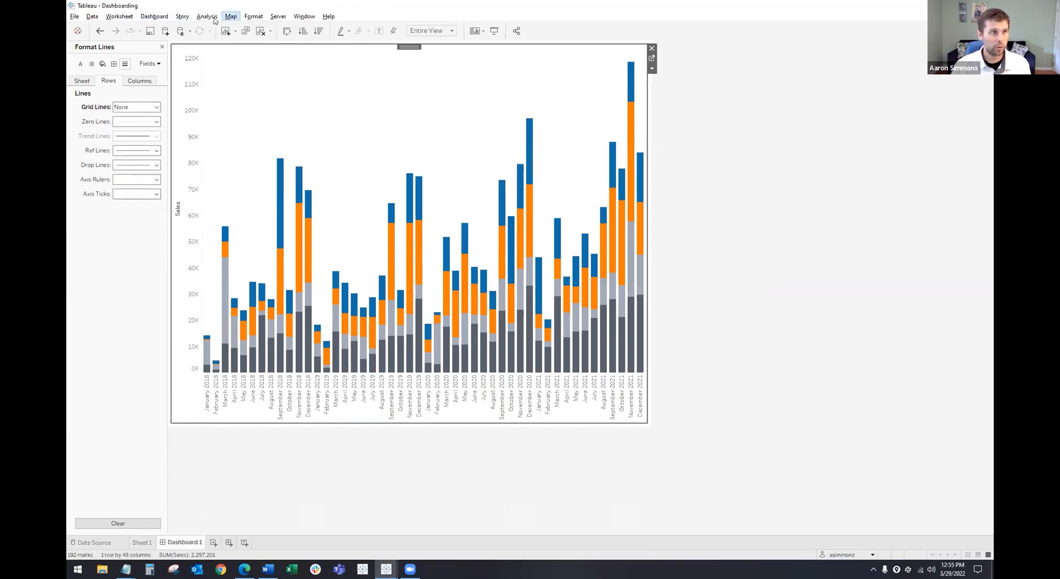
click(207, 16)
mouse_move(337, 97)
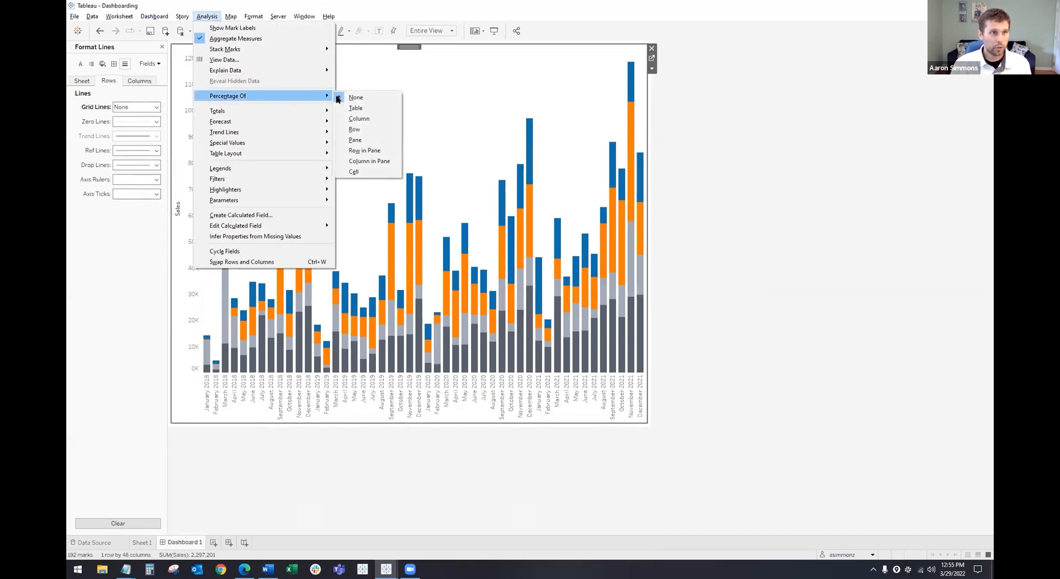
click(364, 119)
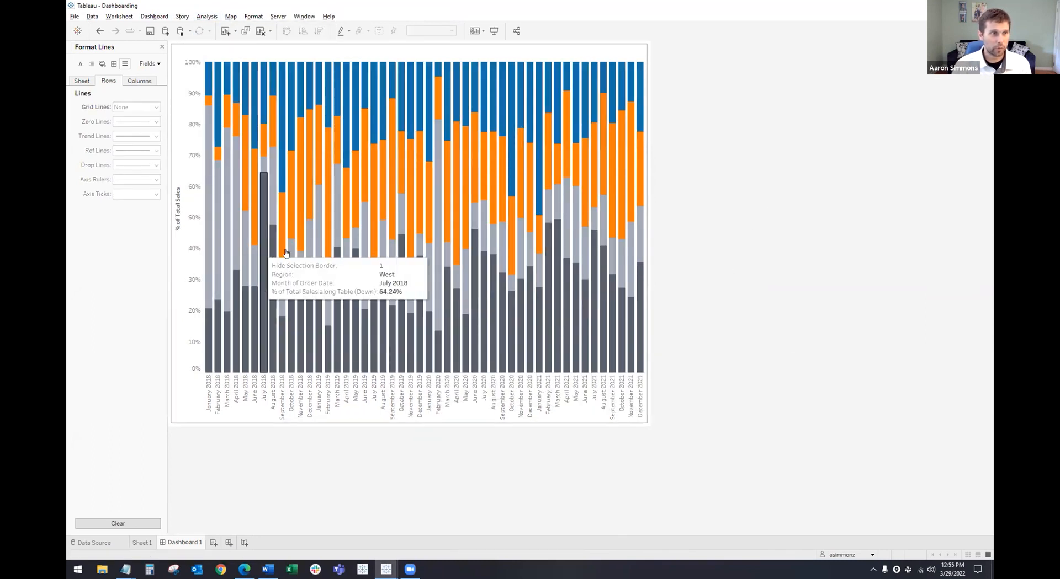
Test the region re-sorting in the percentage chart by bringing East, Central and South to the baseline in turn.
click(605, 161)
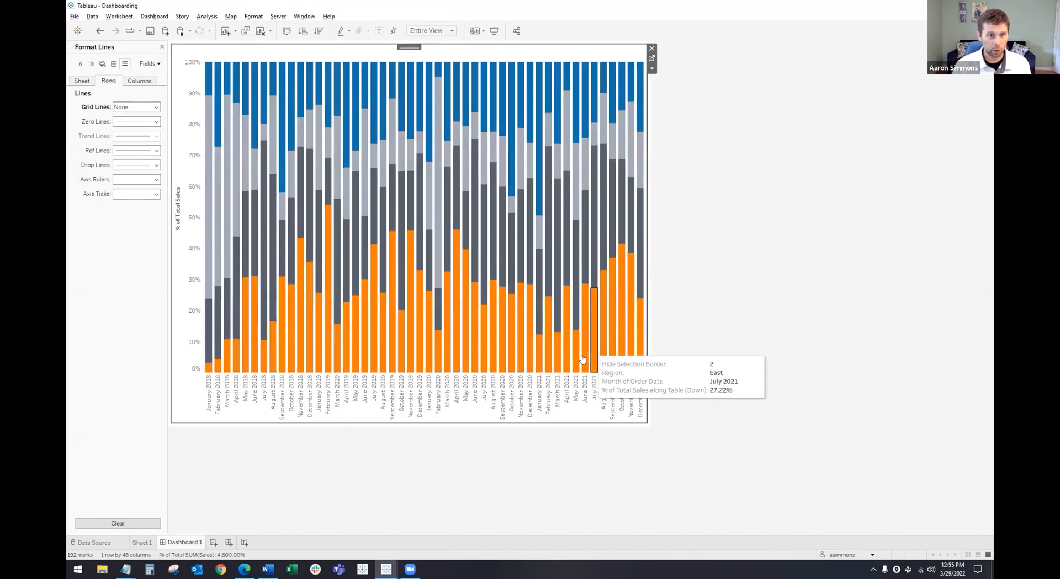
click(318, 102)
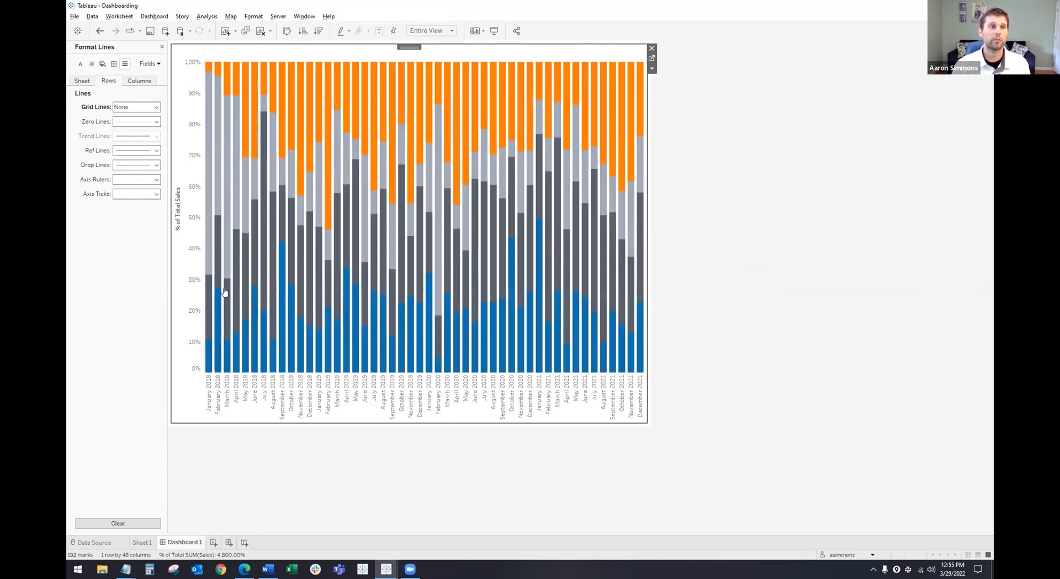
click(225, 265)
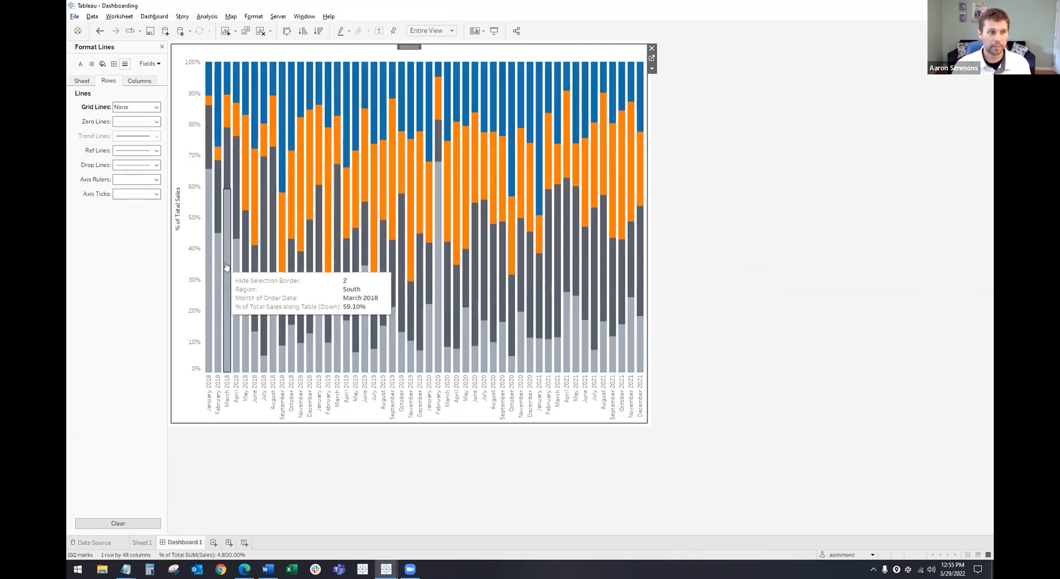
Switch to the Dashboarding-wrong workbook and test selecting and deselecting the East July 2019 segment on Dashboard 1.
click(386, 570)
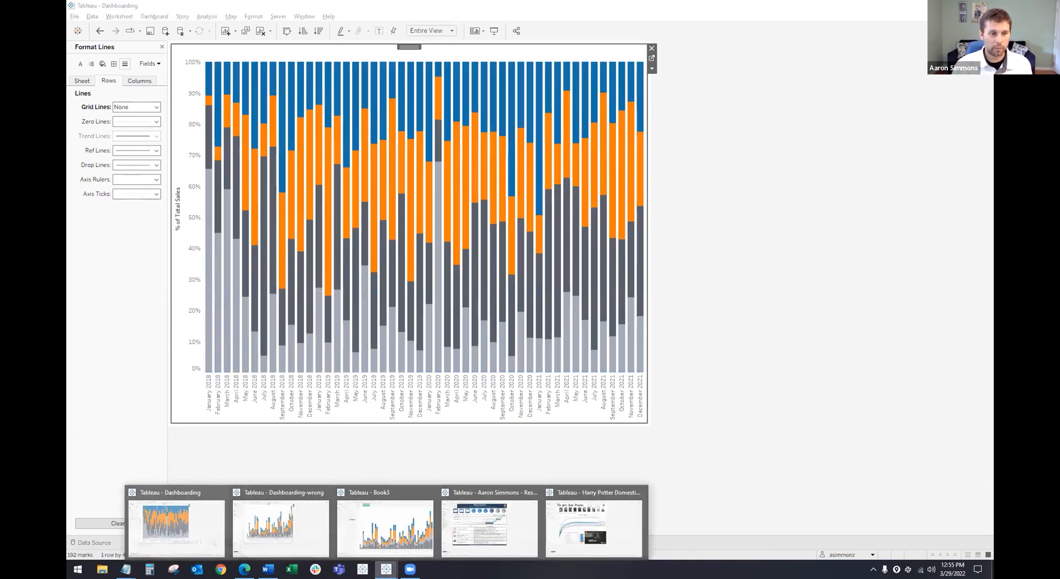
click(274, 521)
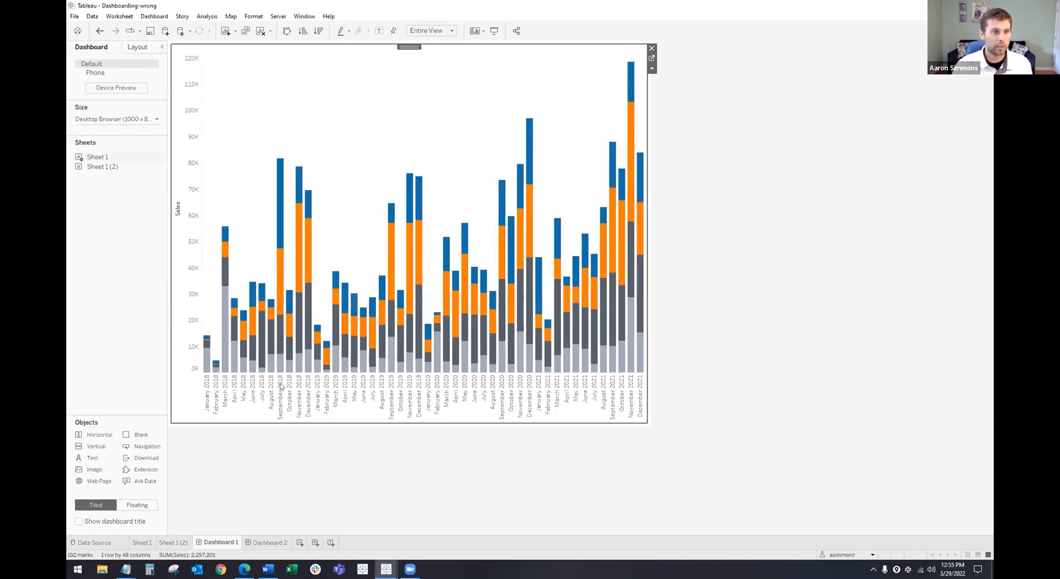
click(373, 357)
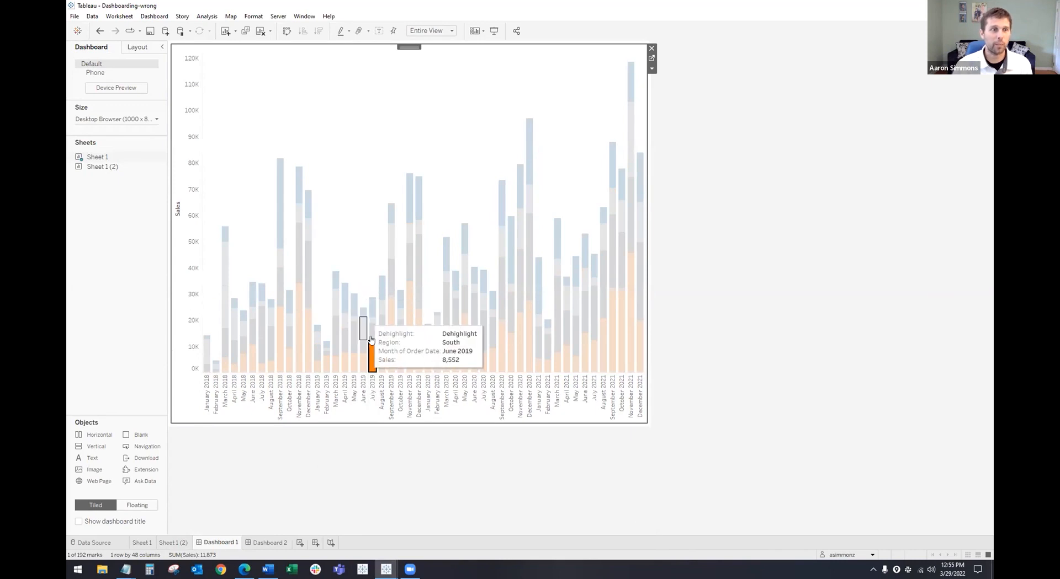
click(371, 354)
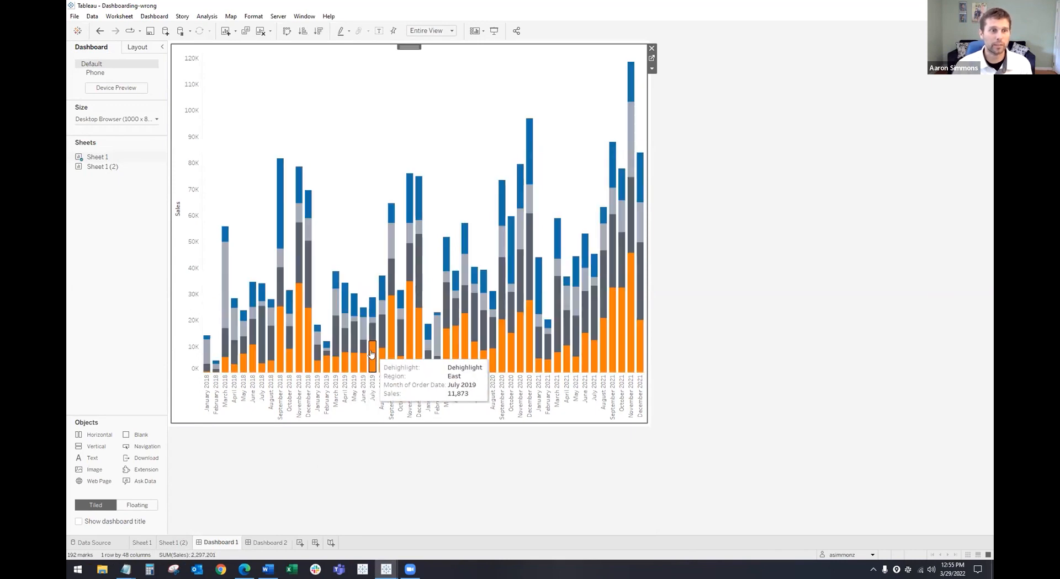
Test the highlighting on Dashboard 2 by selecting the East segments for June 2020 and April 2020, and clear the selection.
click(277, 543)
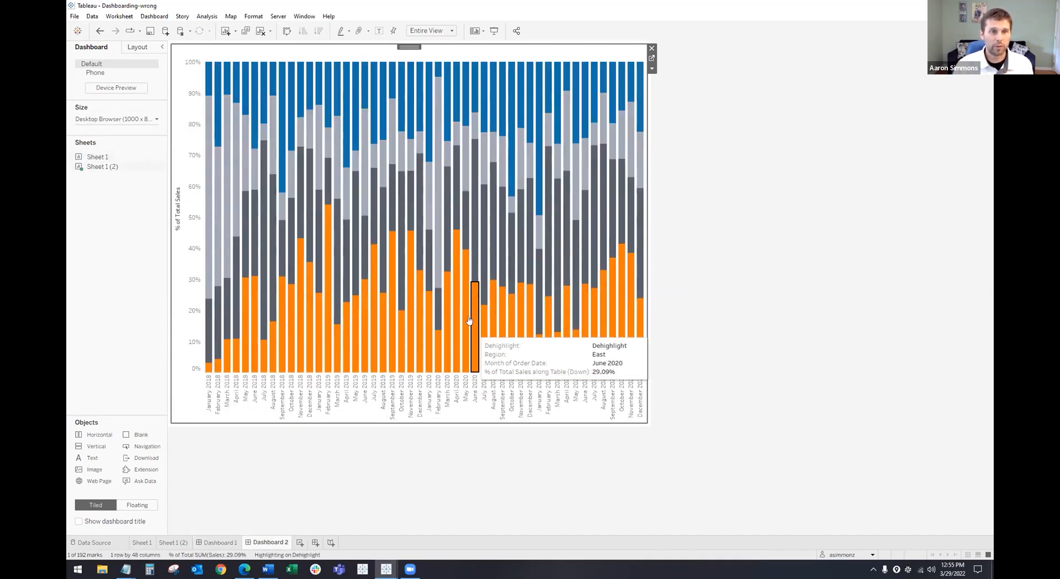
click(473, 298)
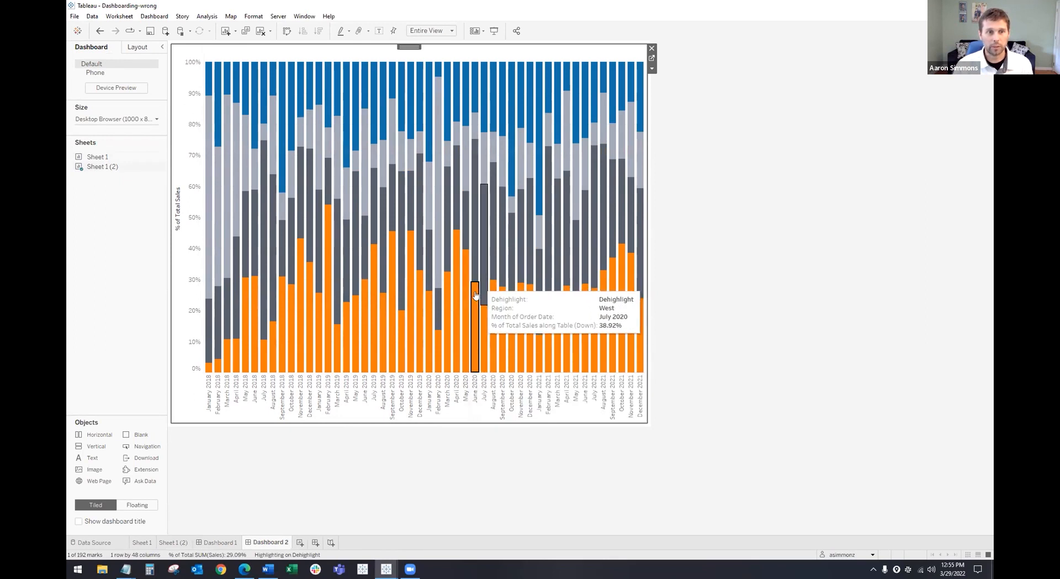
click(457, 283)
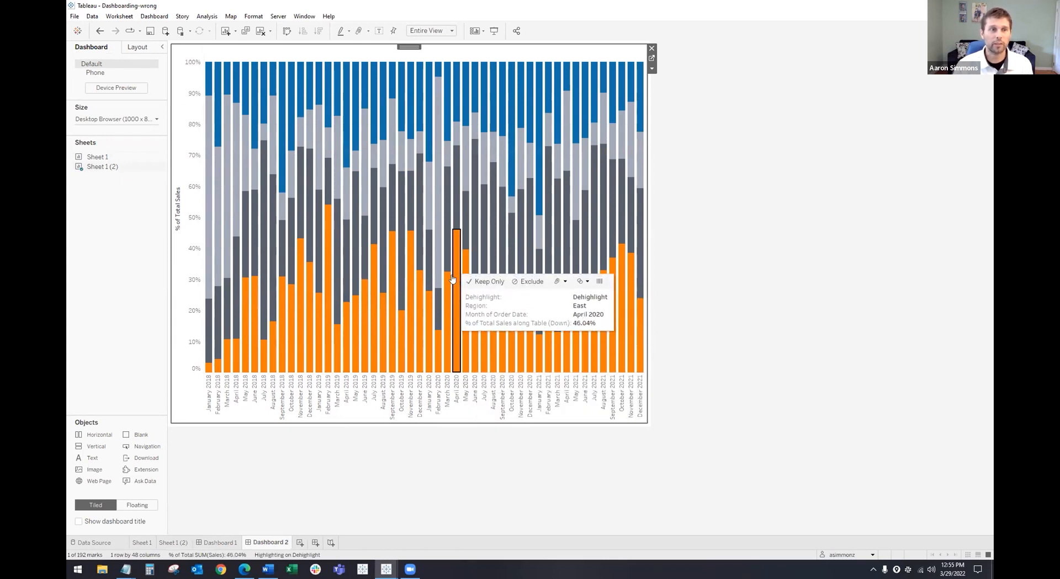
click(452, 279)
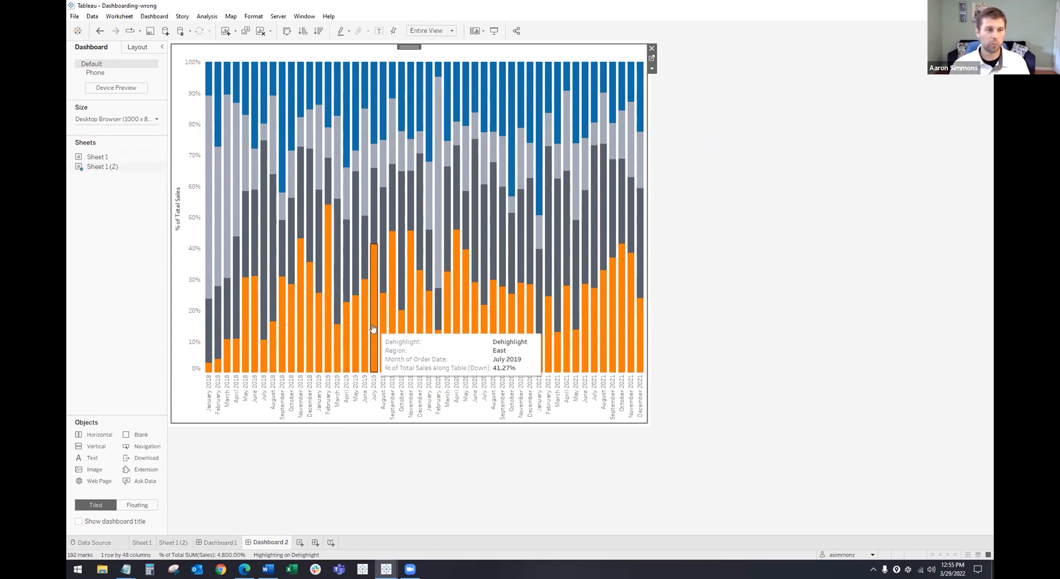
Switch to the Book3 workbook and close the line formatting pane on Sheet 1.
click(363, 569)
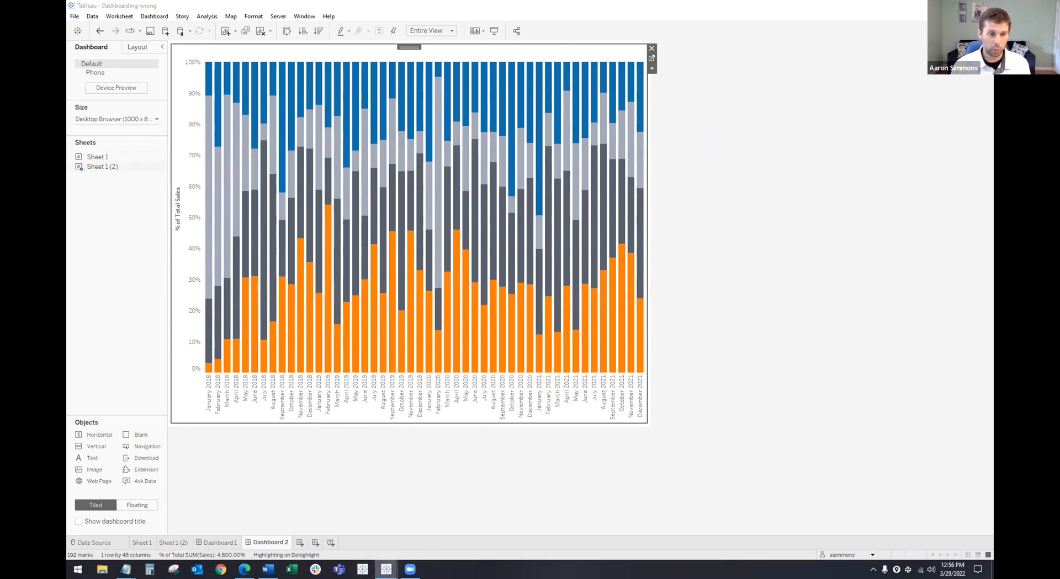
click(385, 524)
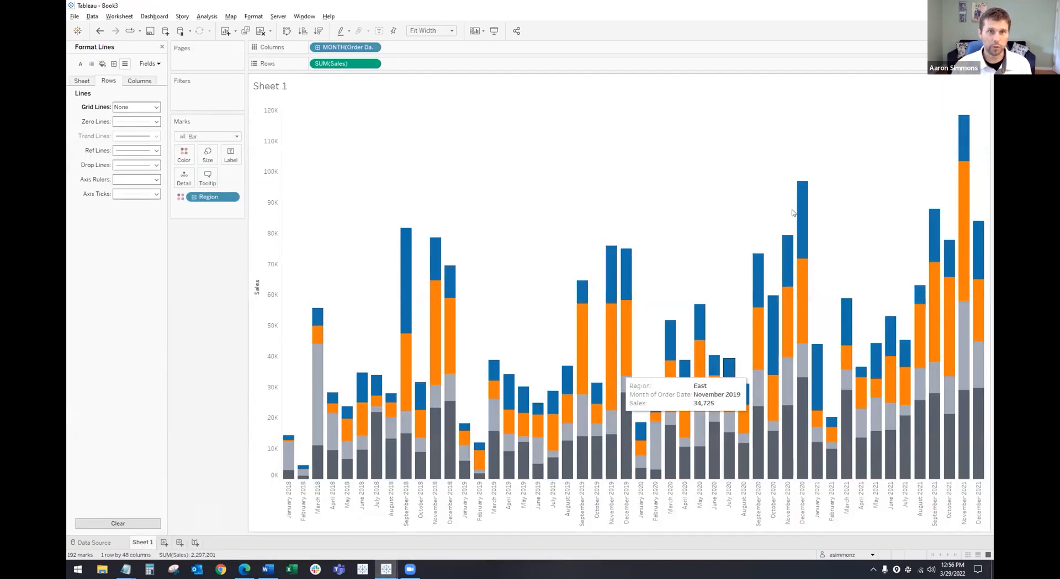
key(alt+Tab)
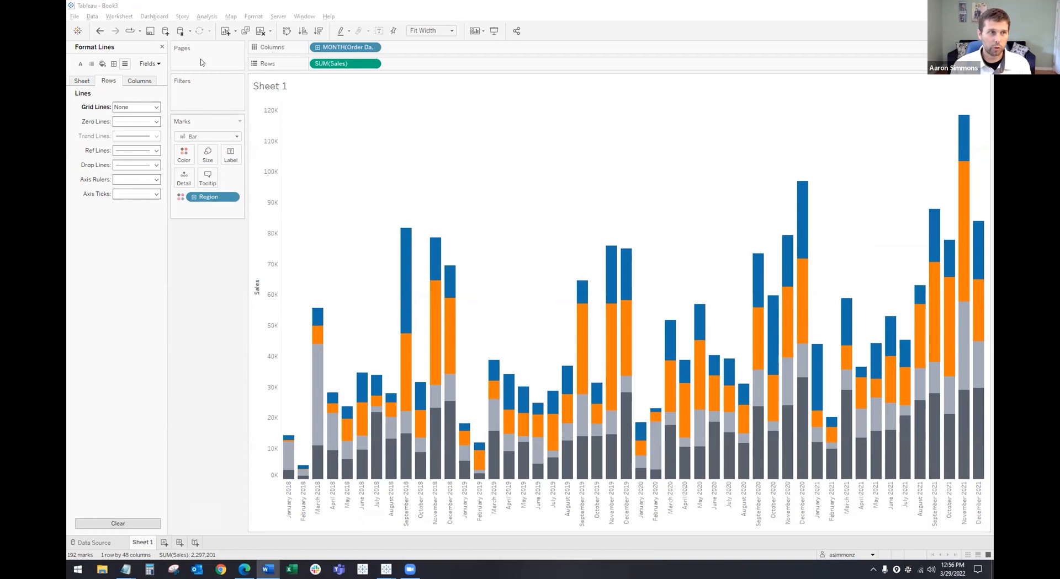
click(162, 47)
Create a string parameter named Parameter-sort with the current value West.
right_click(113, 472)
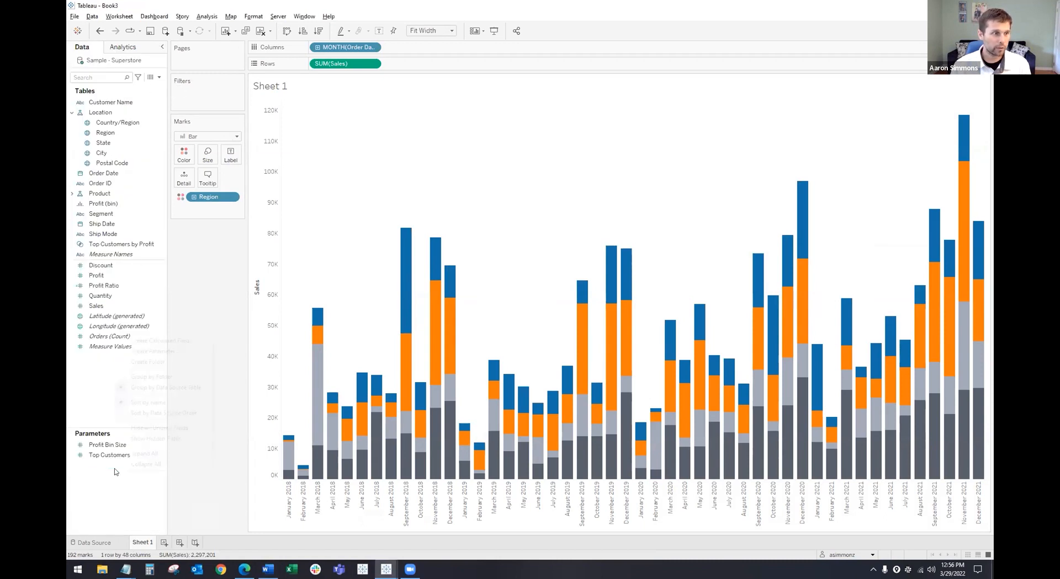
click(189, 348)
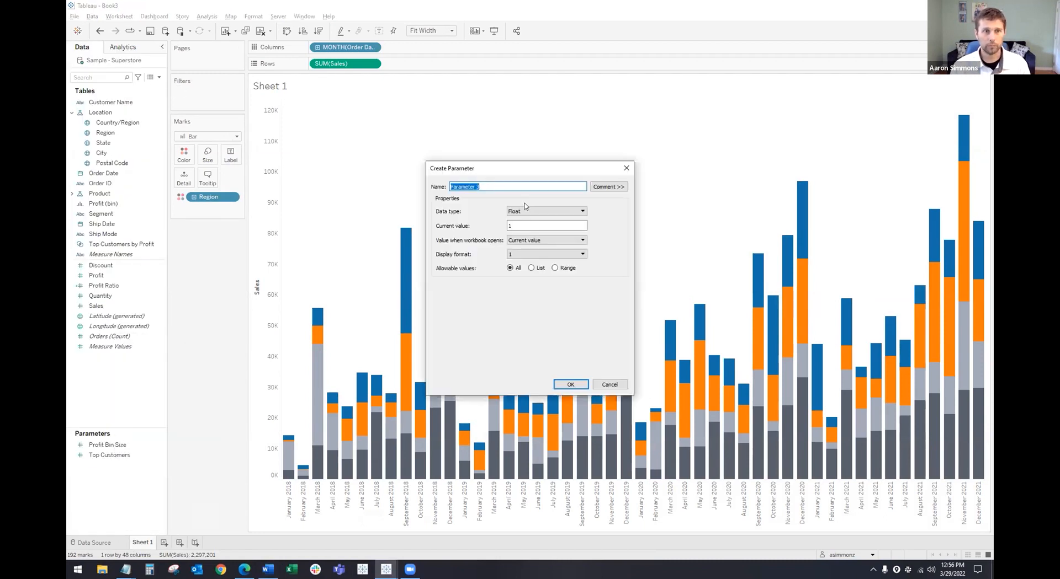
text(Paramete)
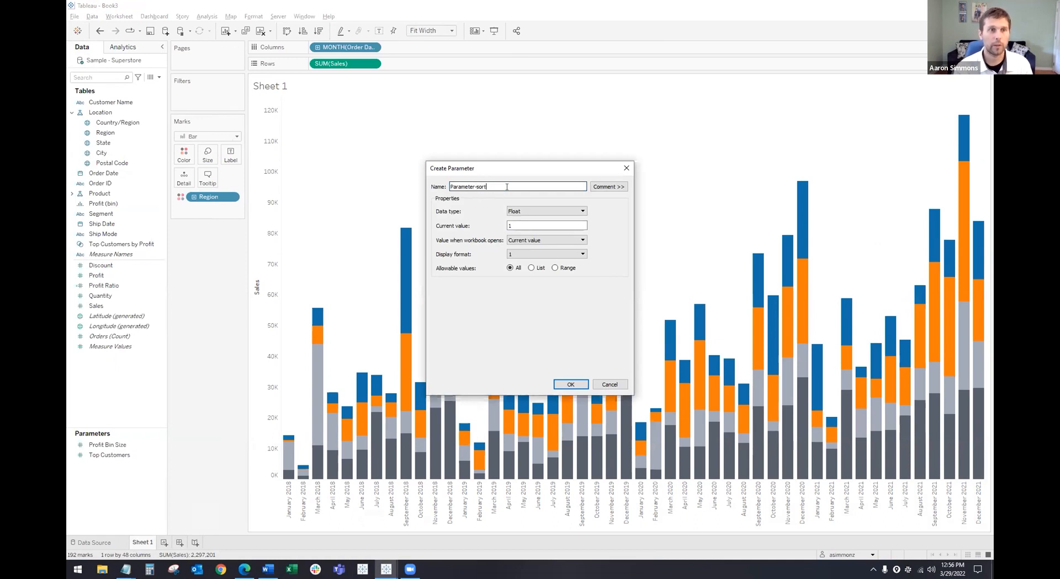
click(540, 212)
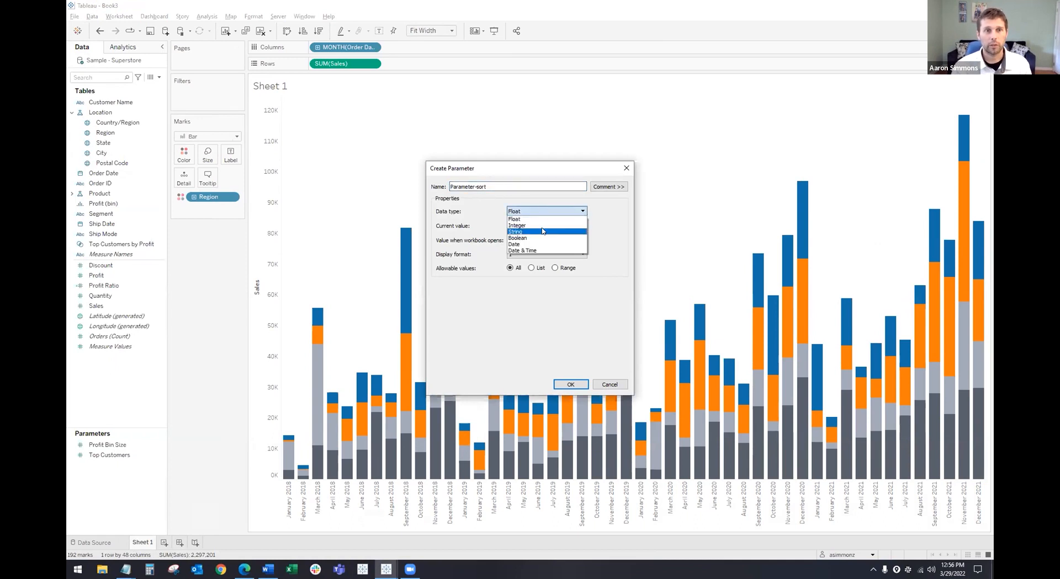
click(542, 227)
click(542, 227)
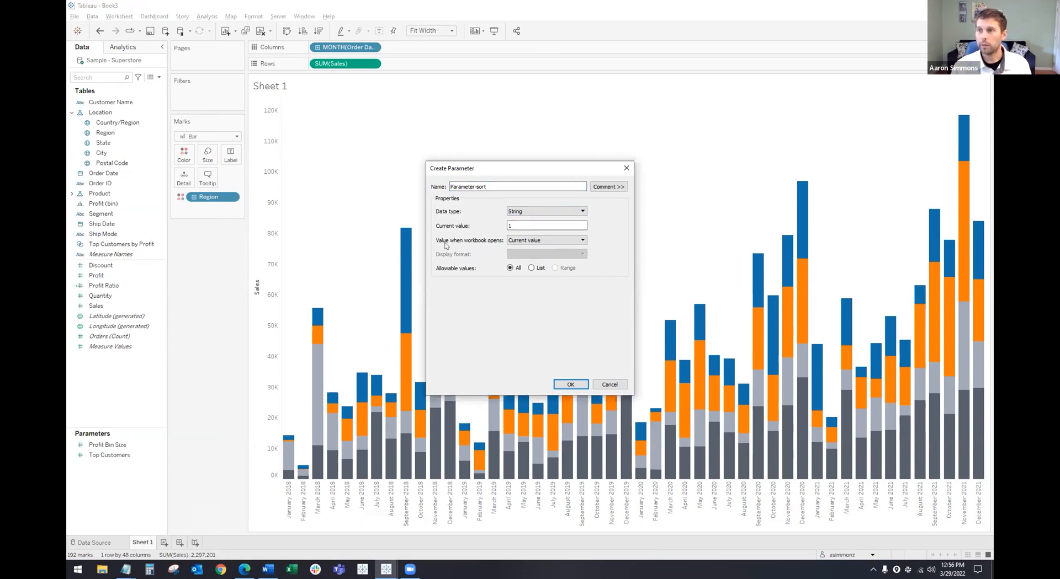
drag(513, 225, 469, 227)
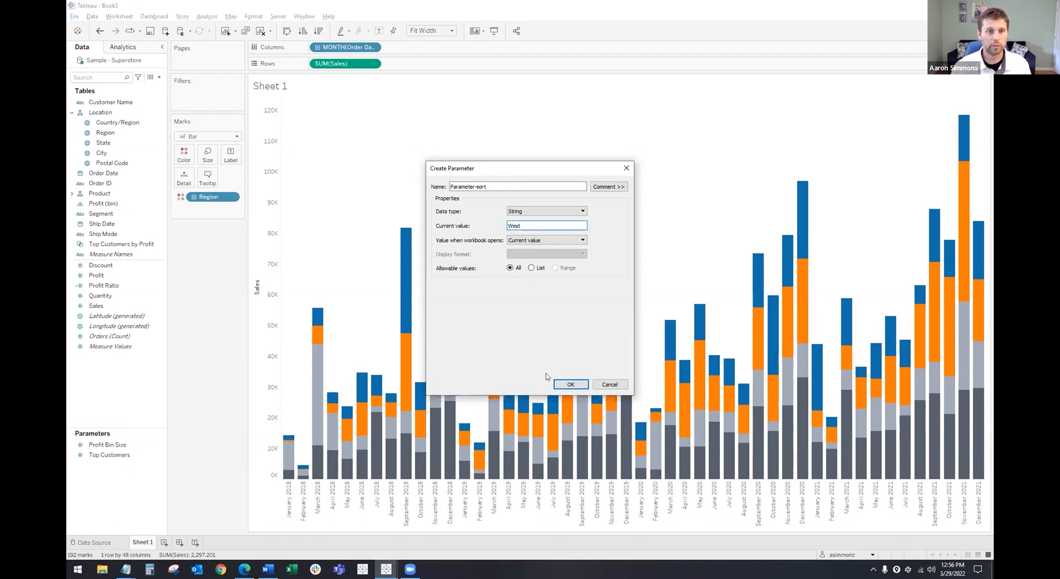
click(571, 384)
Create a calculated field named Sorter with the formula IF [Region] = [Parameter-sort] THEN 1 ELSE 0 END.
right_click(113, 377)
click(138, 380)
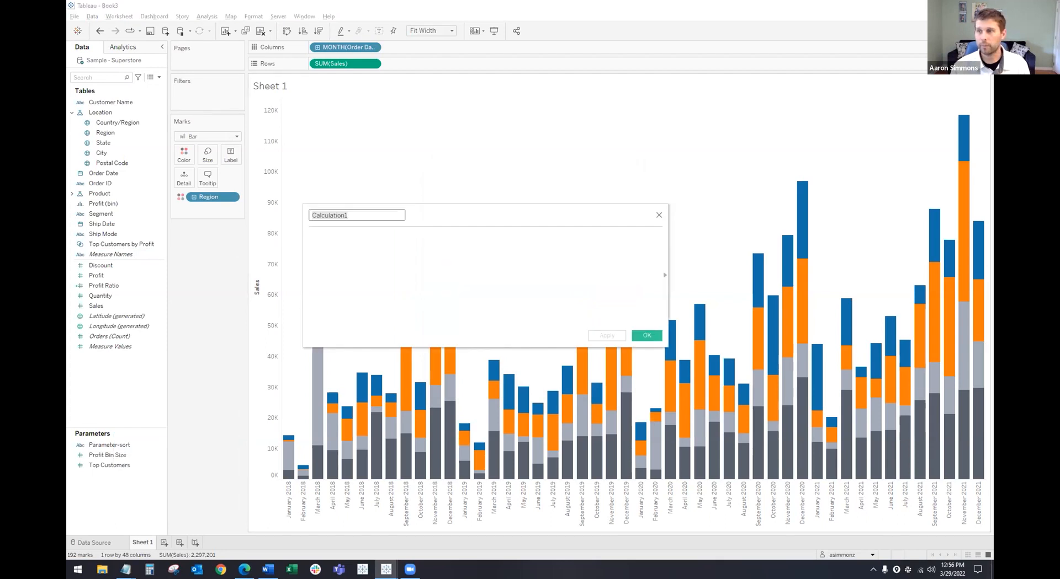
key(alt+Tab)
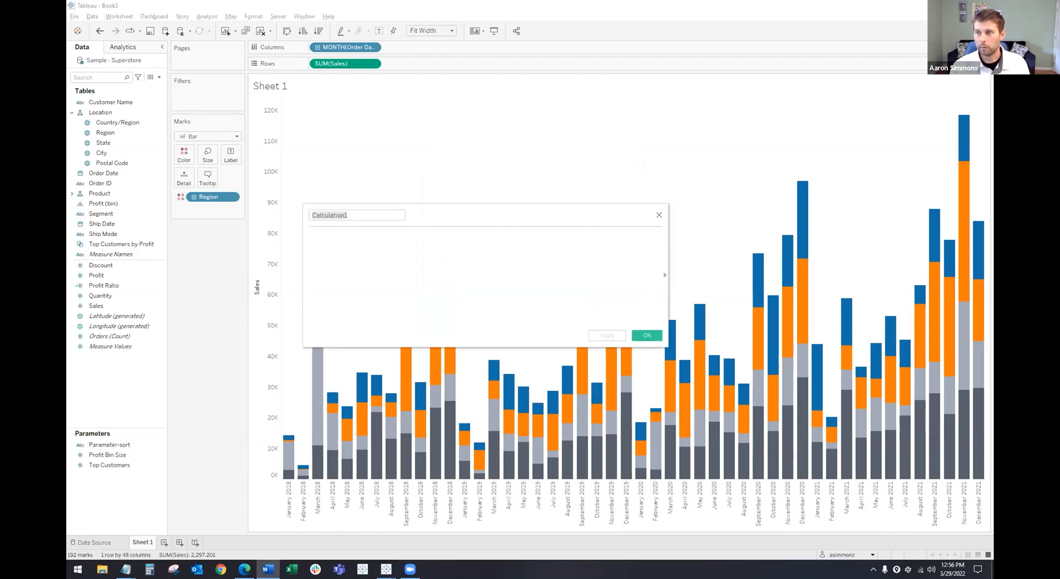
click(381, 258)
text(a.	IF [Region] = [Parameter-Sort] THEN 1 ELSE 0 END)
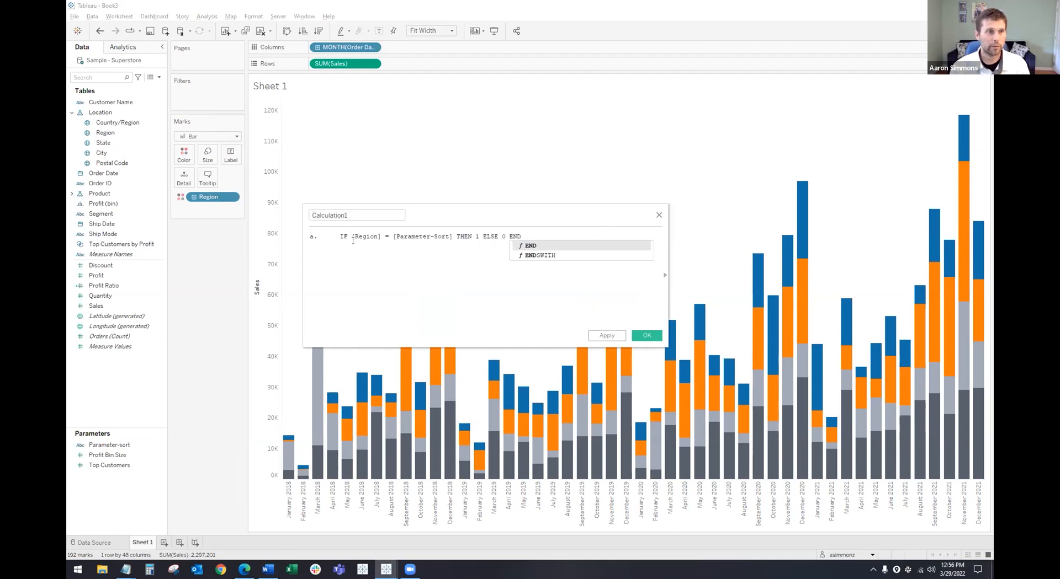
key(Escape)
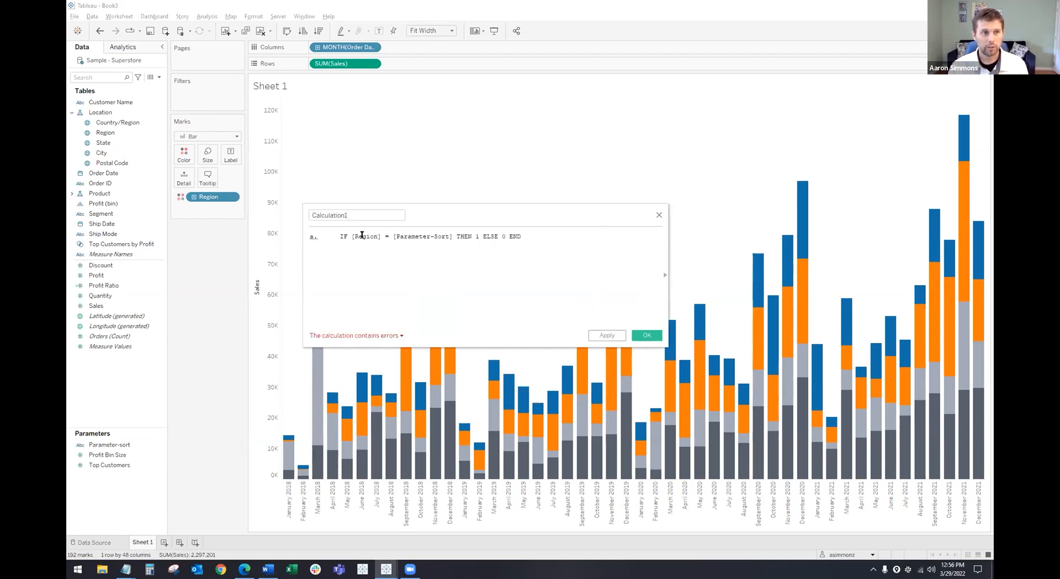
drag(341, 234, 310, 237)
key(BackSpace)
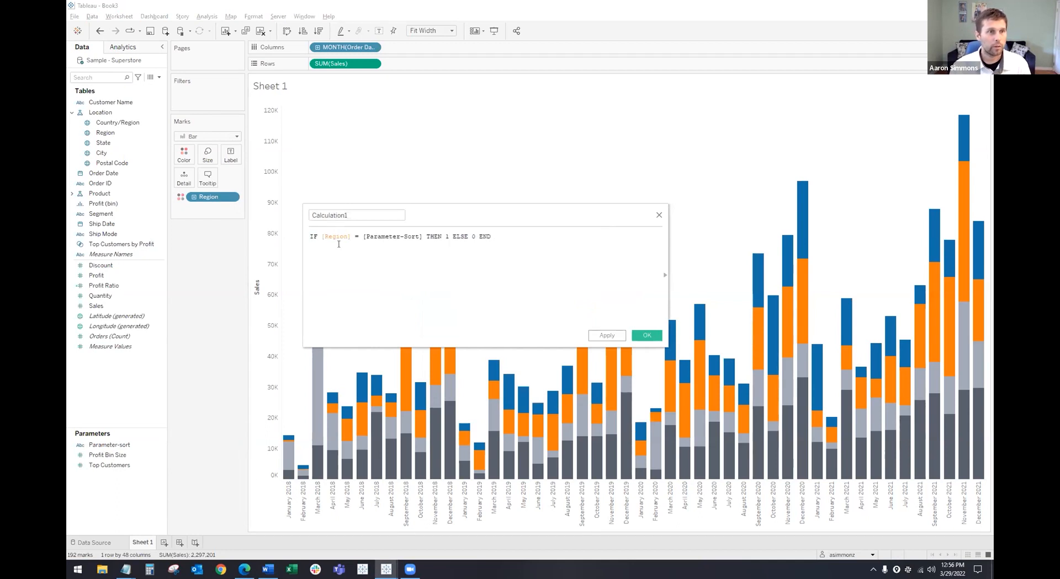
drag(110, 445, 260, 221)
text(s)
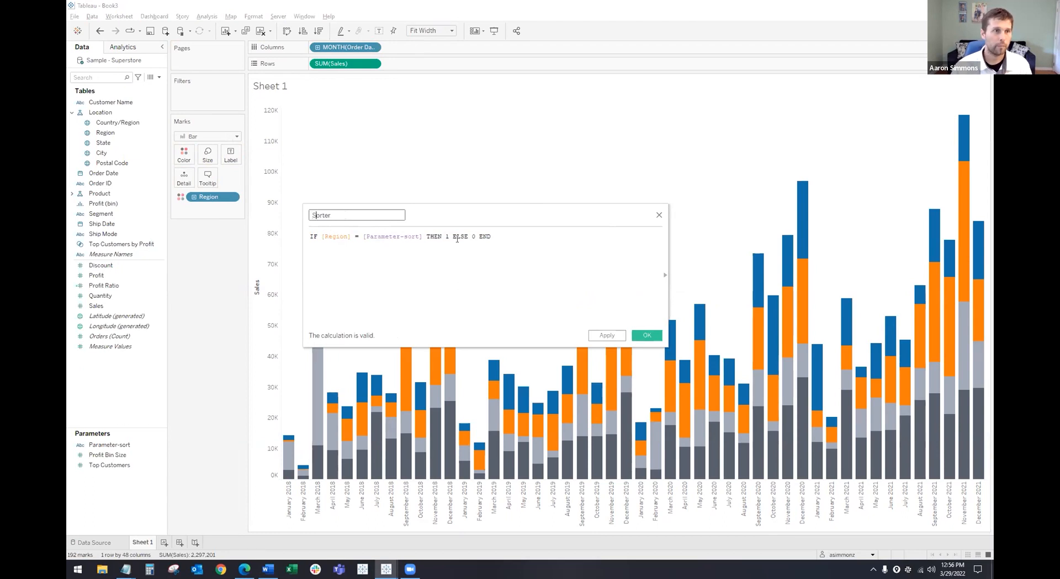
click(649, 337)
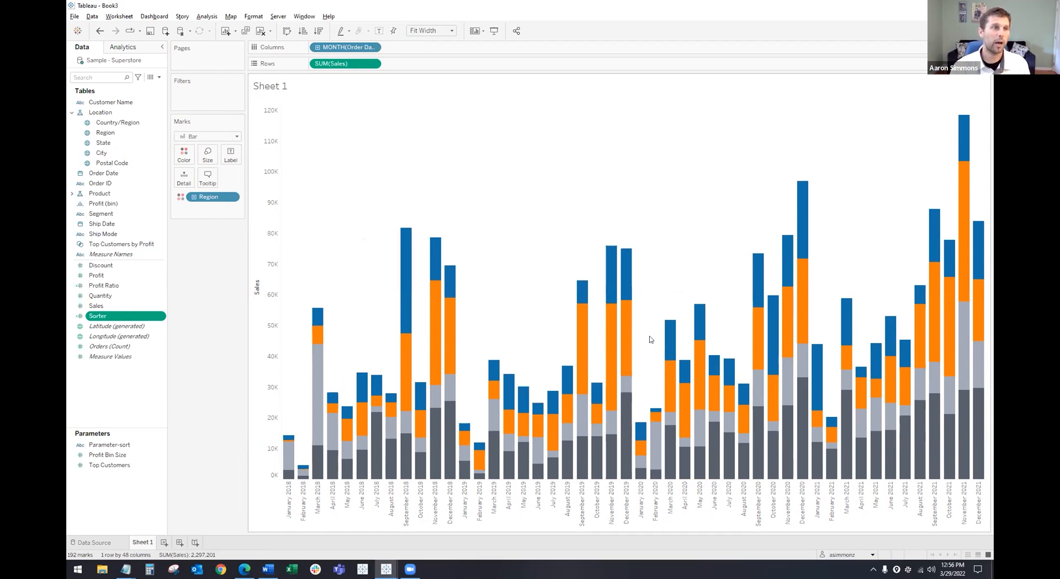
Sort the Region colour field by the Sorter field, ascending with Sum aggregation.
right_click(211, 197)
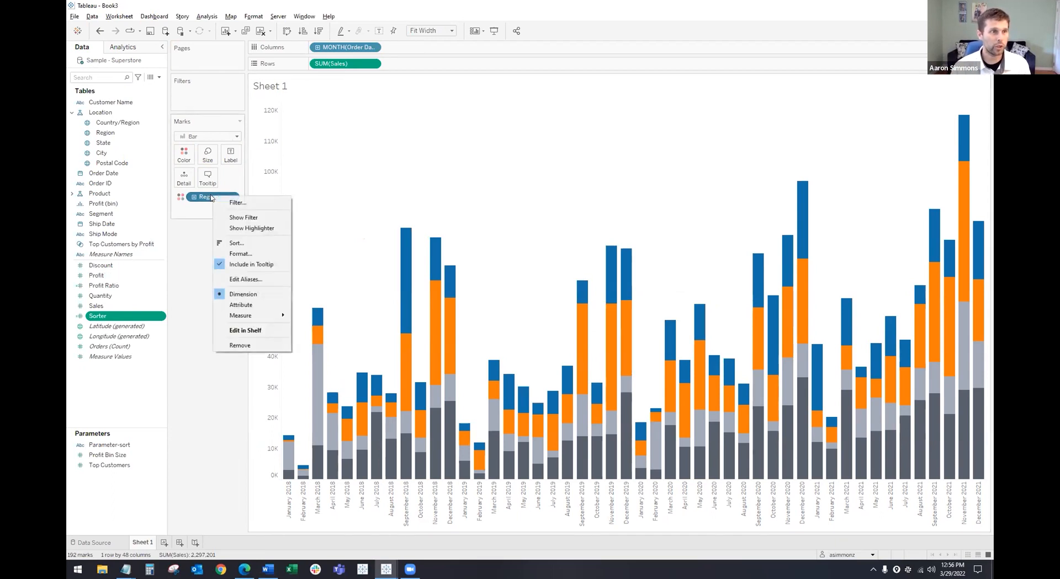
click(236, 243)
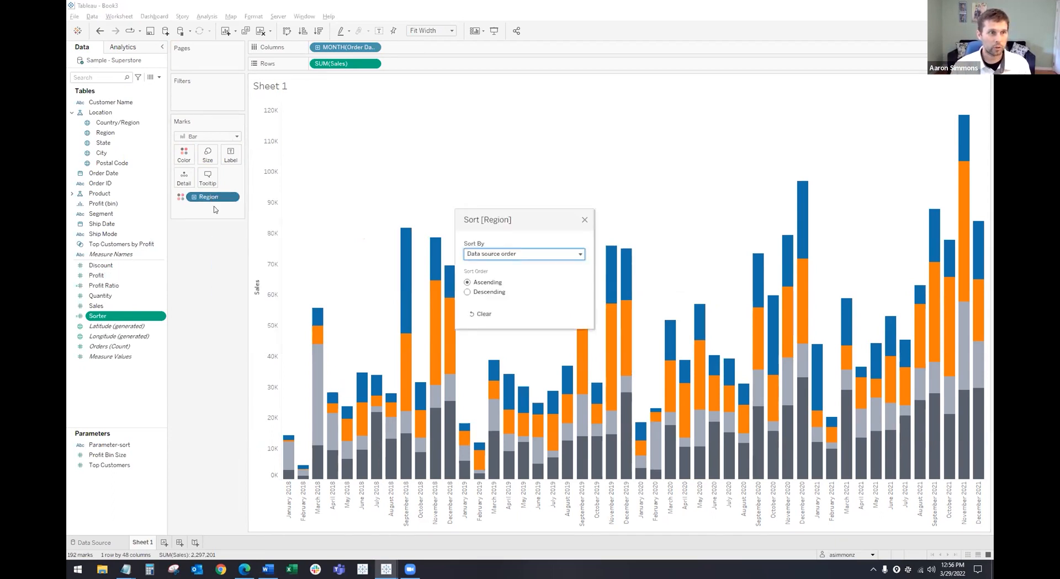
click(505, 254)
click(489, 280)
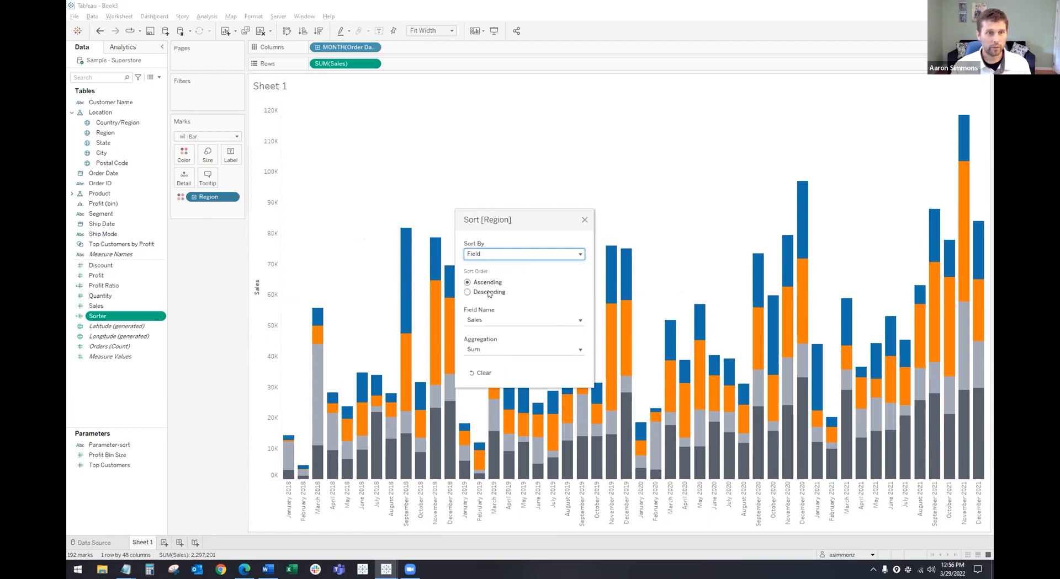
click(486, 322)
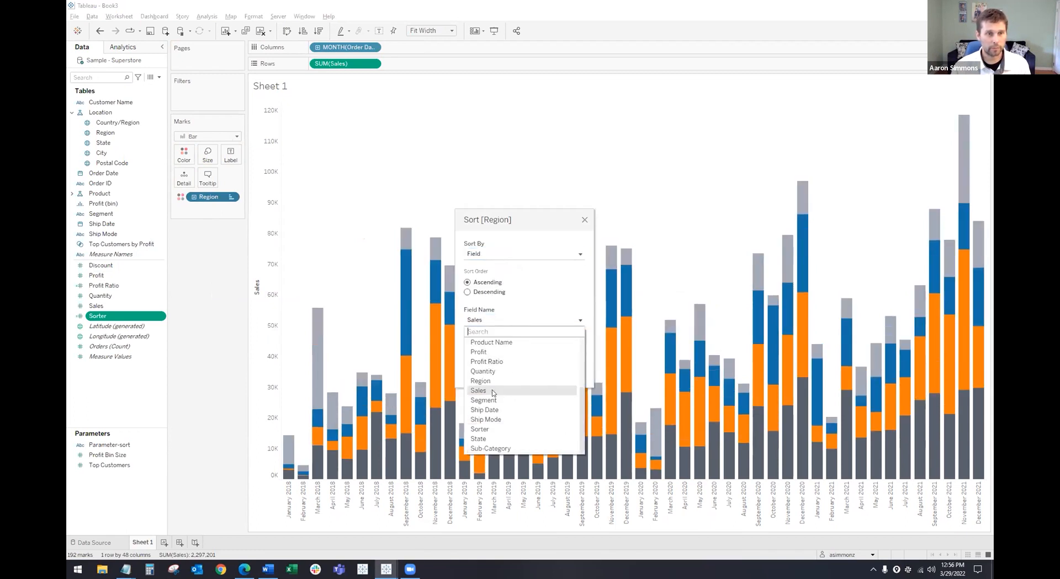
click(480, 430)
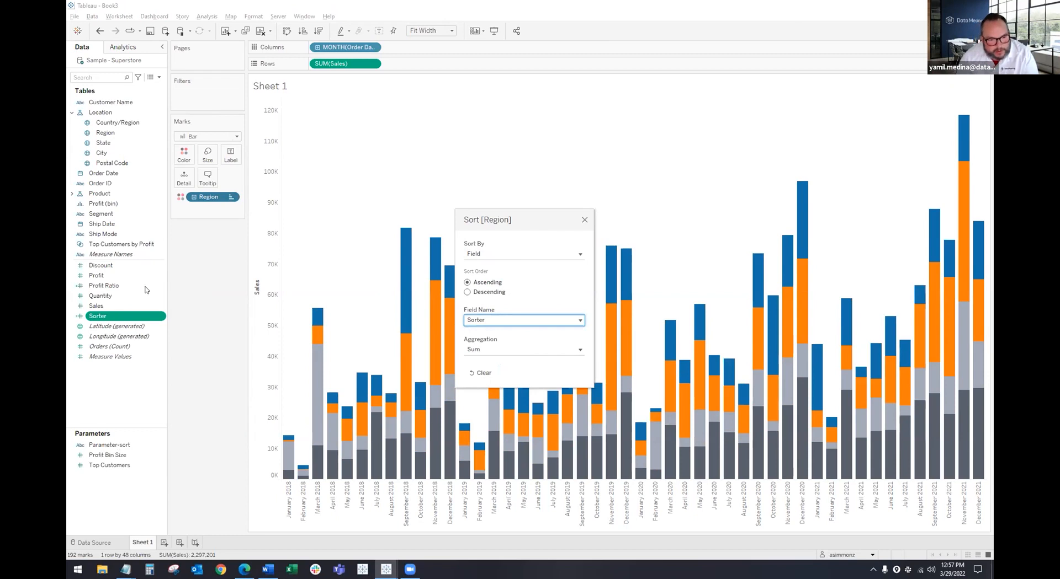
click(583, 221)
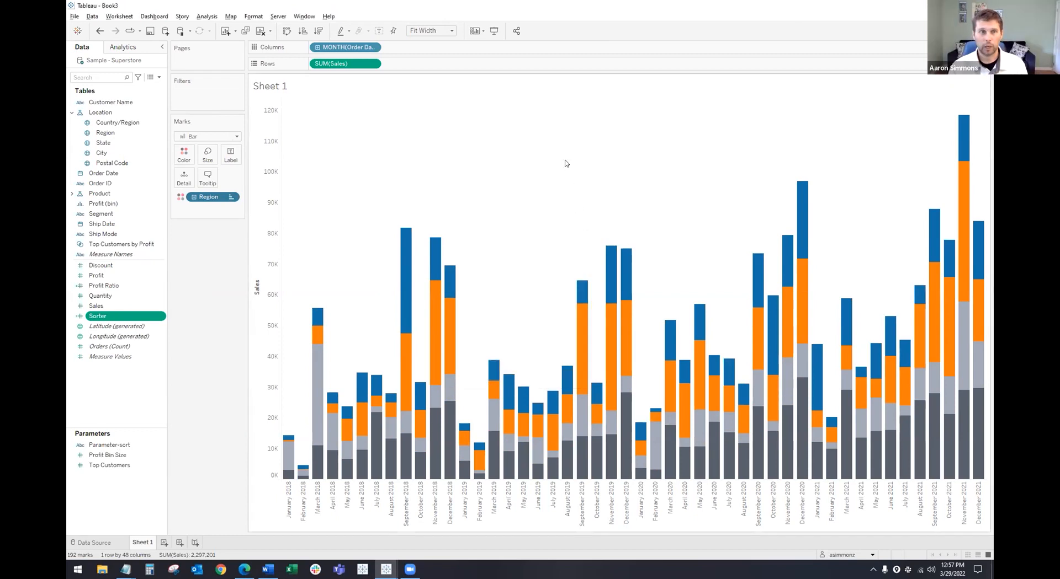
Create a new dashboard containing Sheet 1 and try selecting the Central December 2019 segment.
click(180, 543)
drag(98, 156, 470, 200)
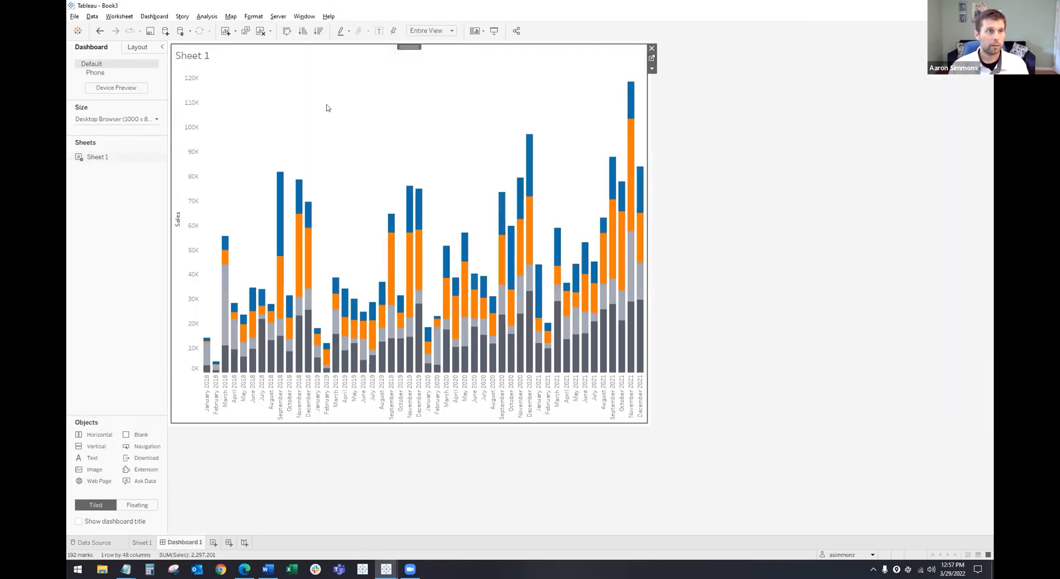
click(418, 213)
click(418, 209)
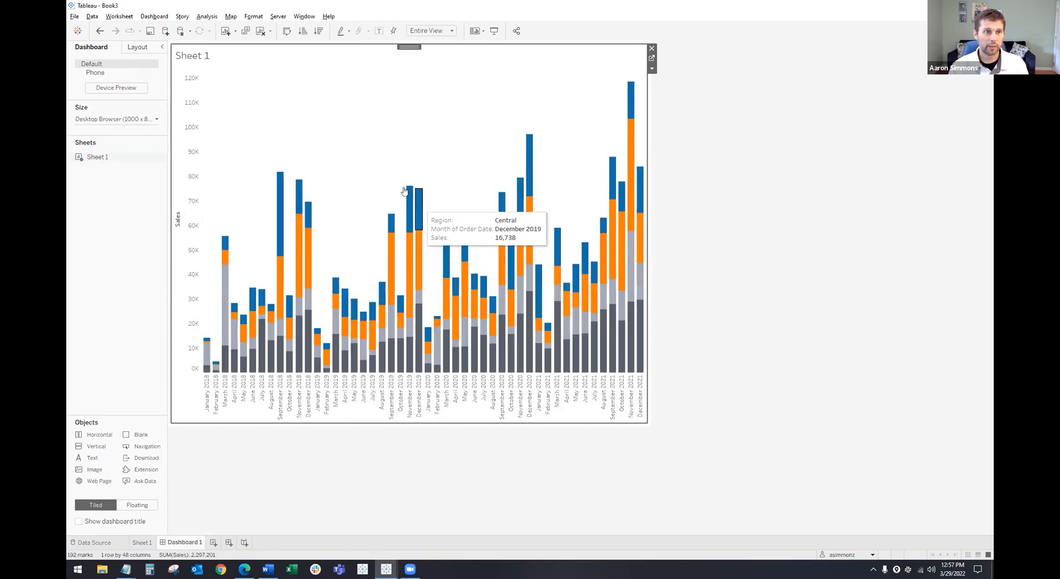
Add a change-parameter dashboard action that runs on selection in Sheet 1, with target Parameter-sort and source field Region.
click(149, 15)
click(199, 152)
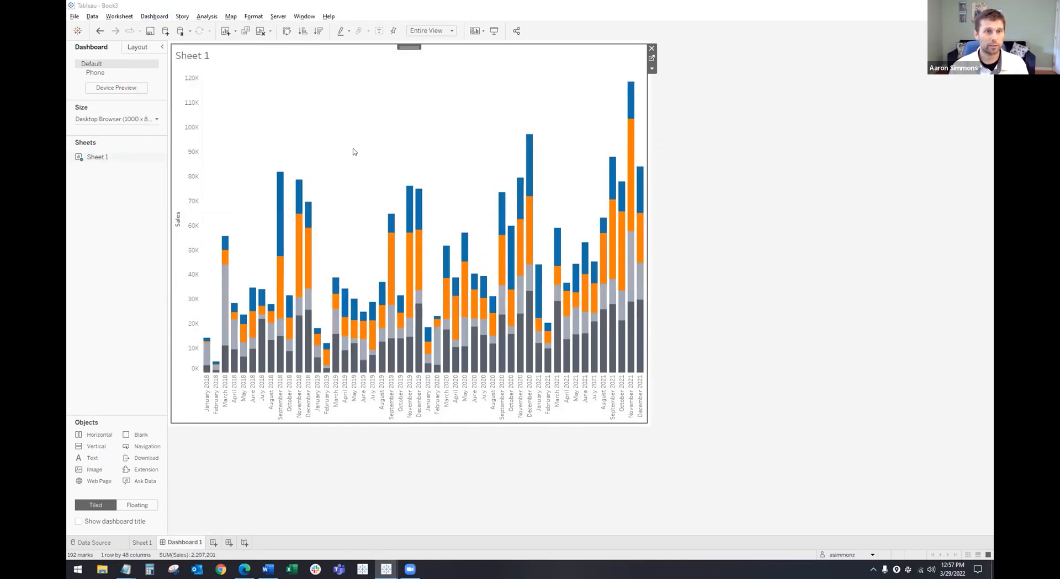
click(422, 330)
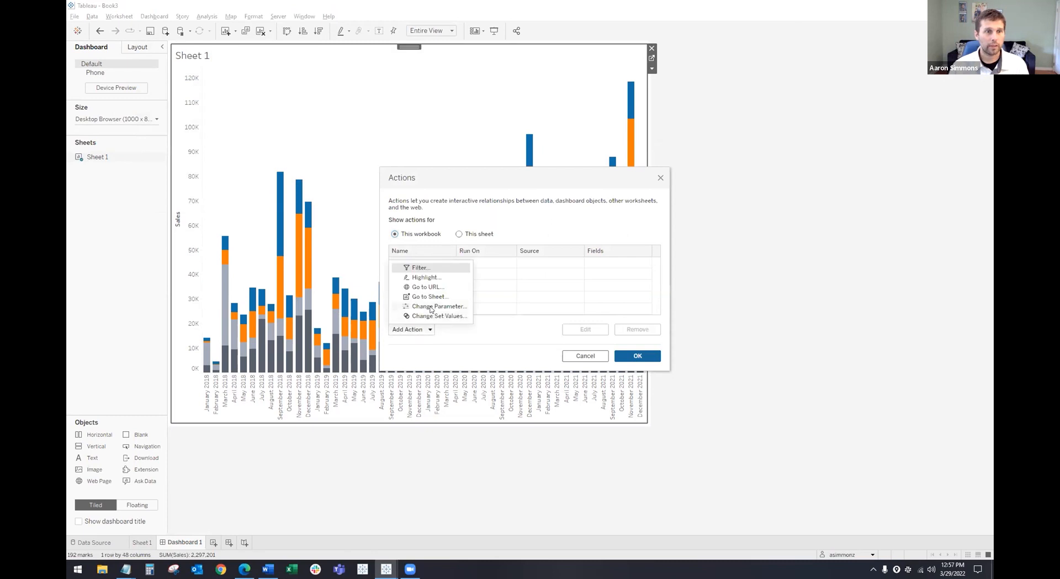
click(432, 307)
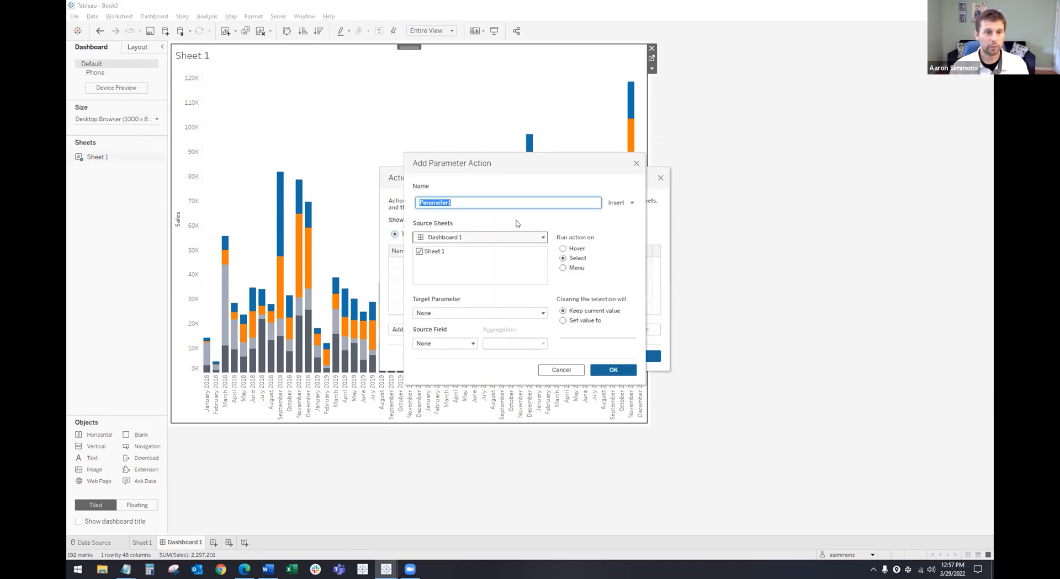
click(459, 312)
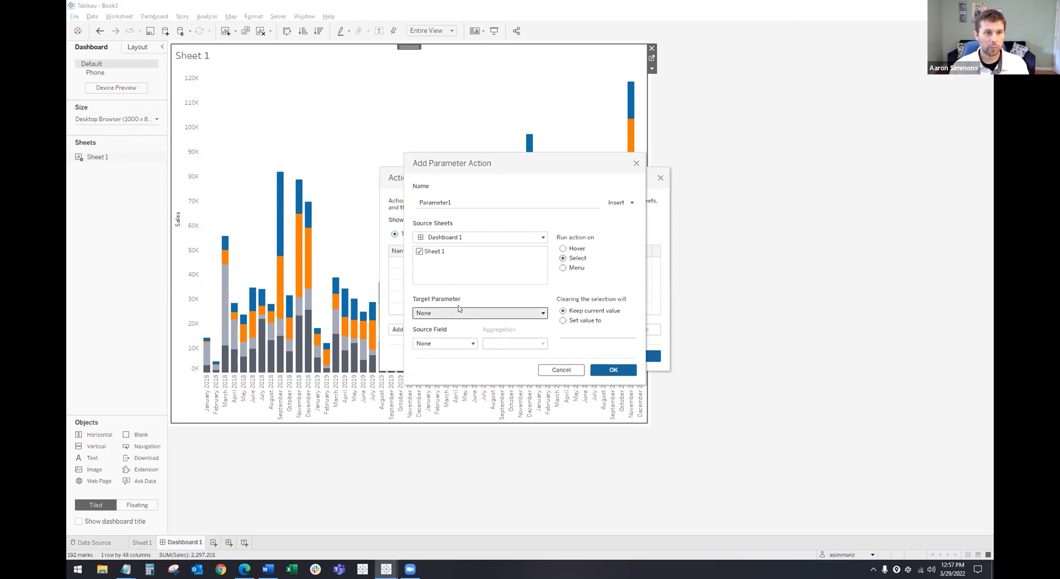
click(460, 336)
click(472, 344)
click(457, 363)
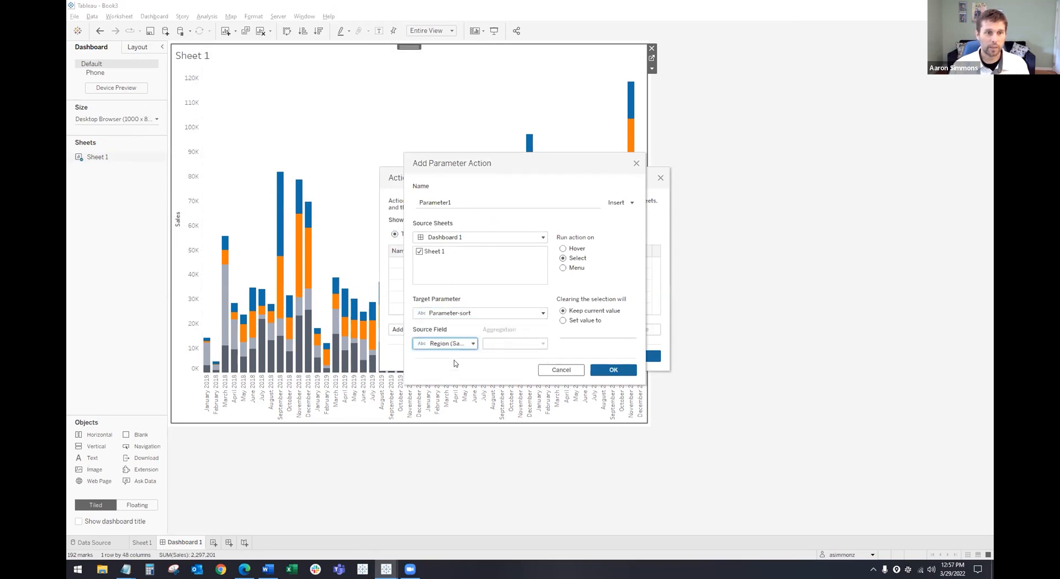
click(631, 372)
click(638, 359)
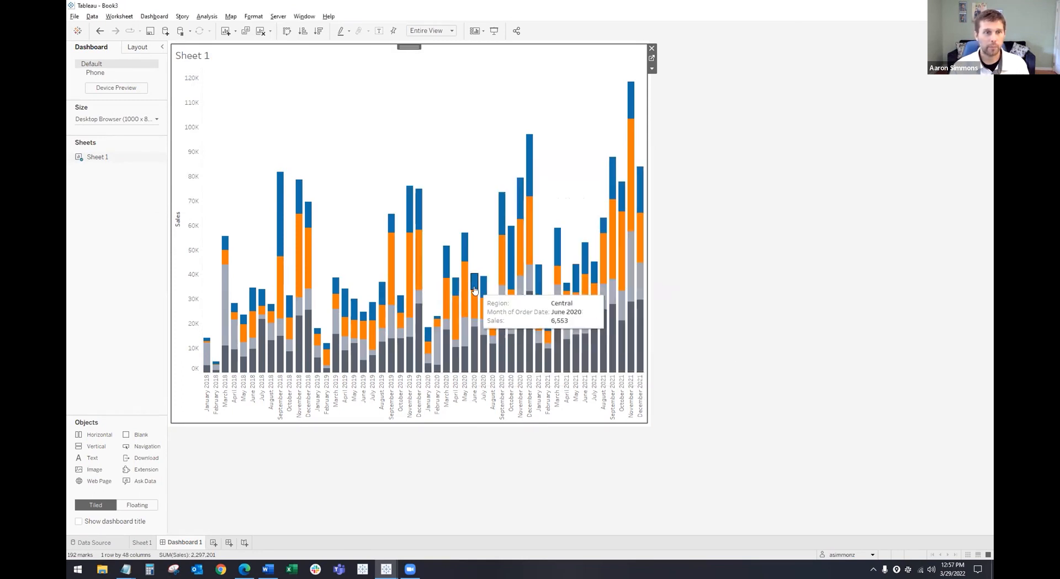
Test the region re-sorting by selecting the East May 2020 segment and a December 2020 segment, and clear the selection.
click(464, 283)
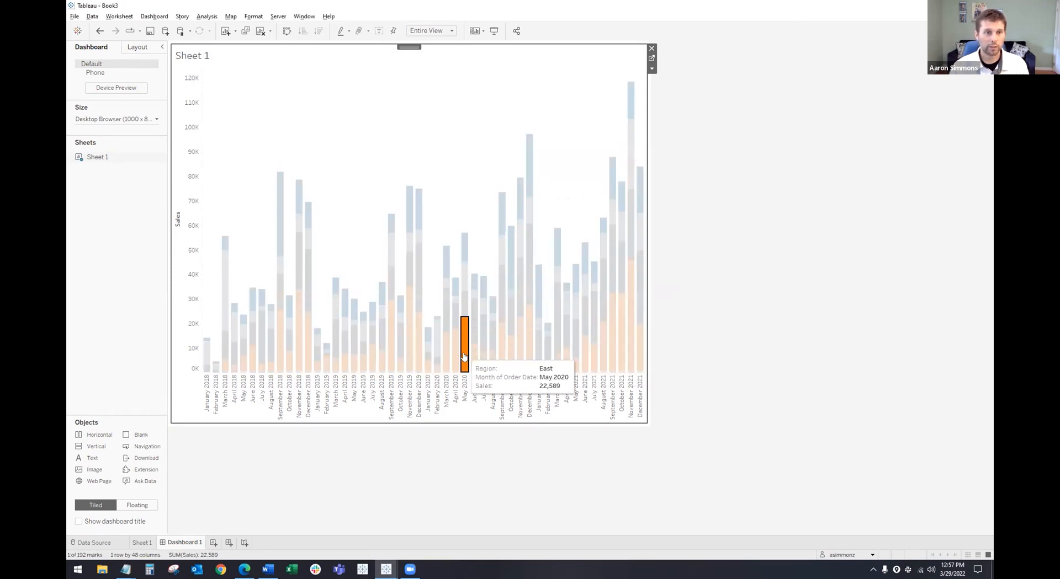
click(529, 253)
click(528, 253)
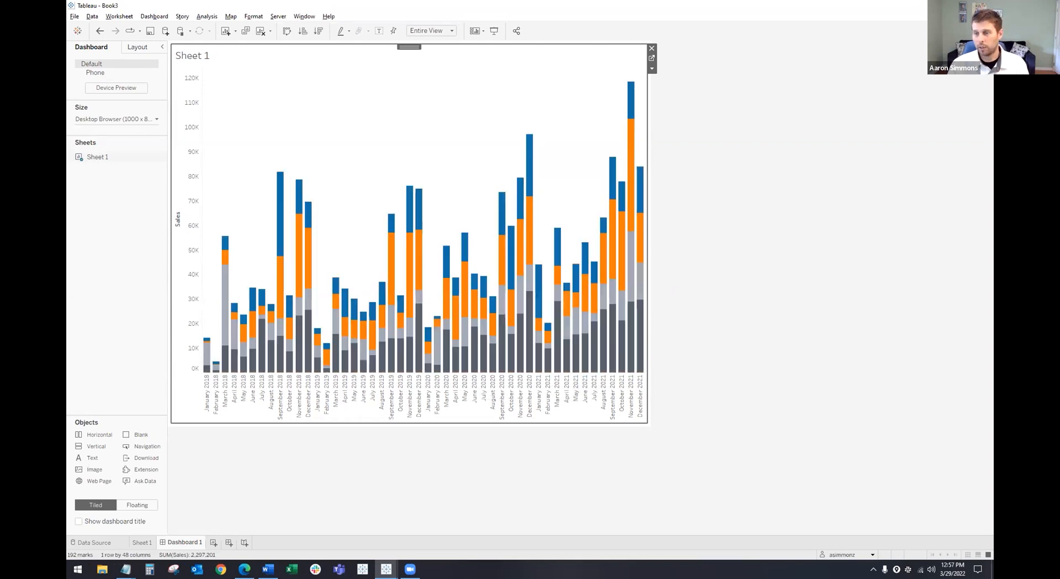
Create an integer parameter named Hide Selection Border Parameter from Sheet 1.
click(650, 61)
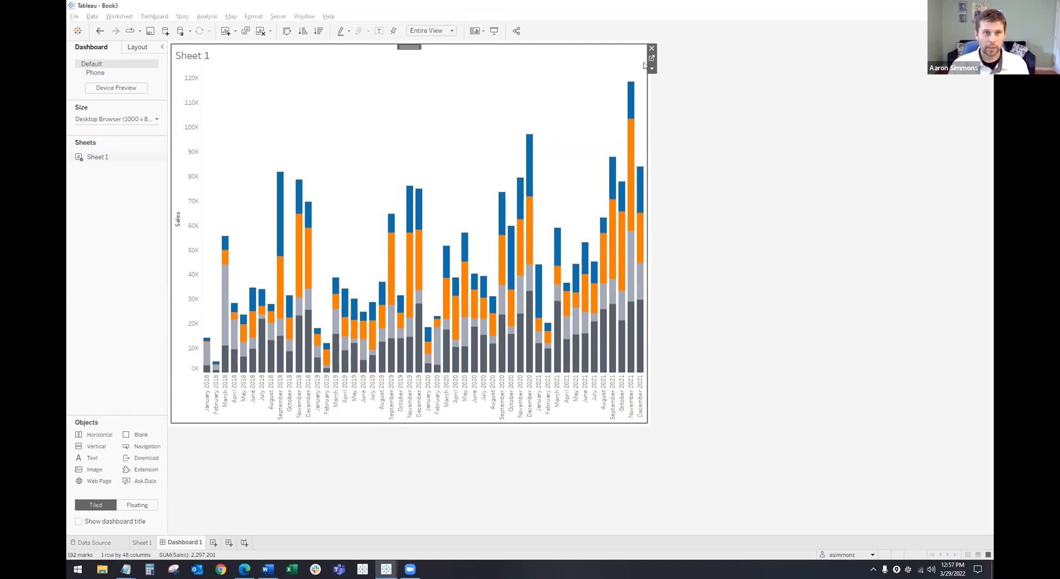
right_click(124, 349)
click(159, 367)
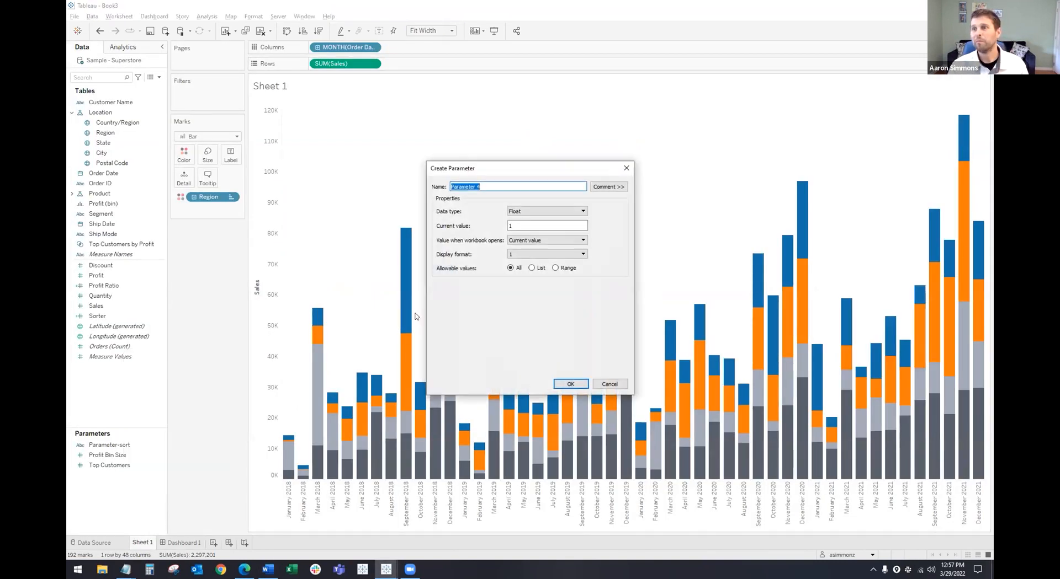
click(543, 213)
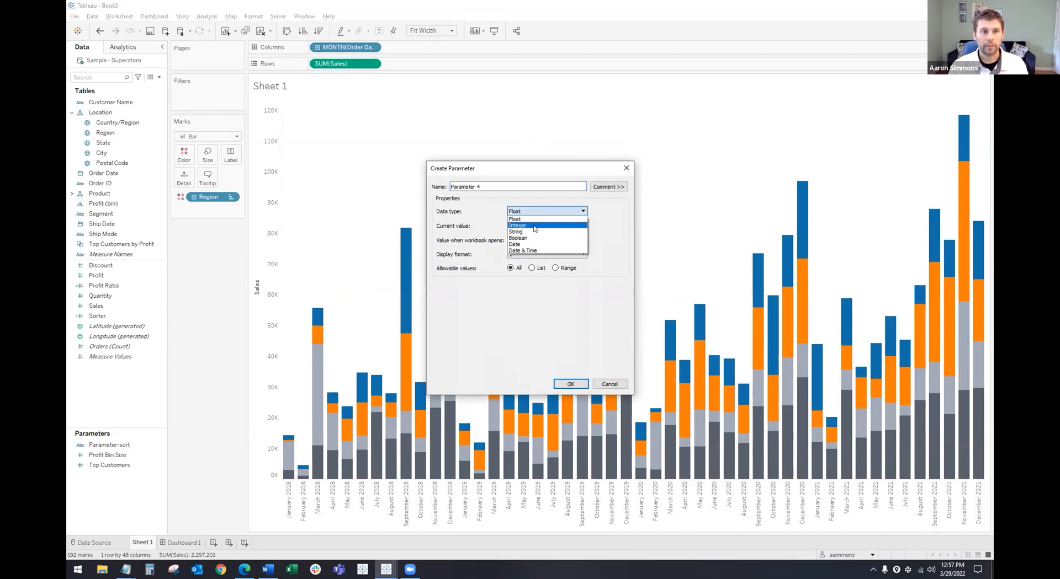
click(535, 226)
drag(487, 186, 421, 189)
key(alt+Tab)
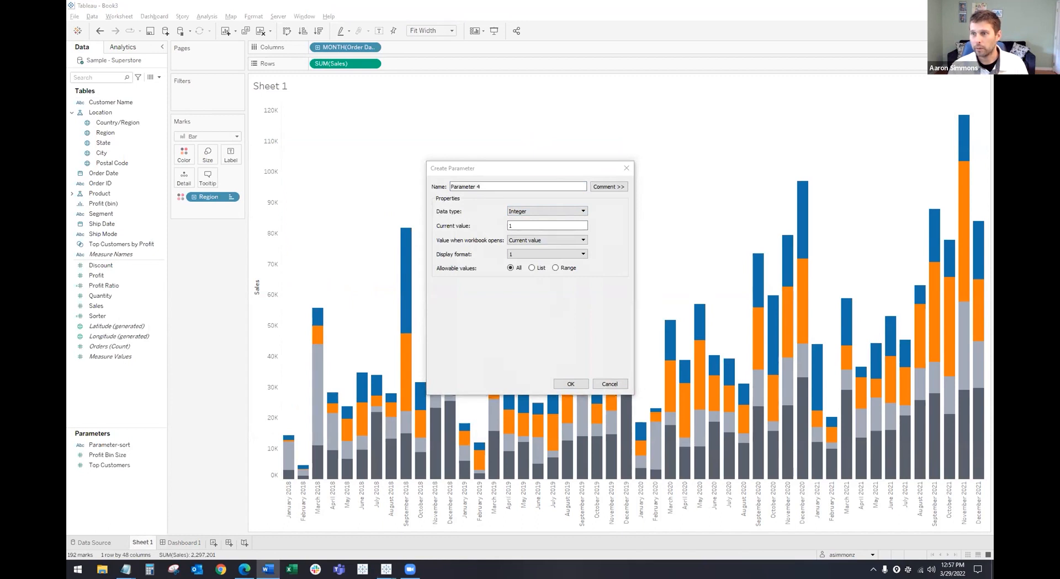
key(alt+Tab)
text(Hide Selection Border Parameter)
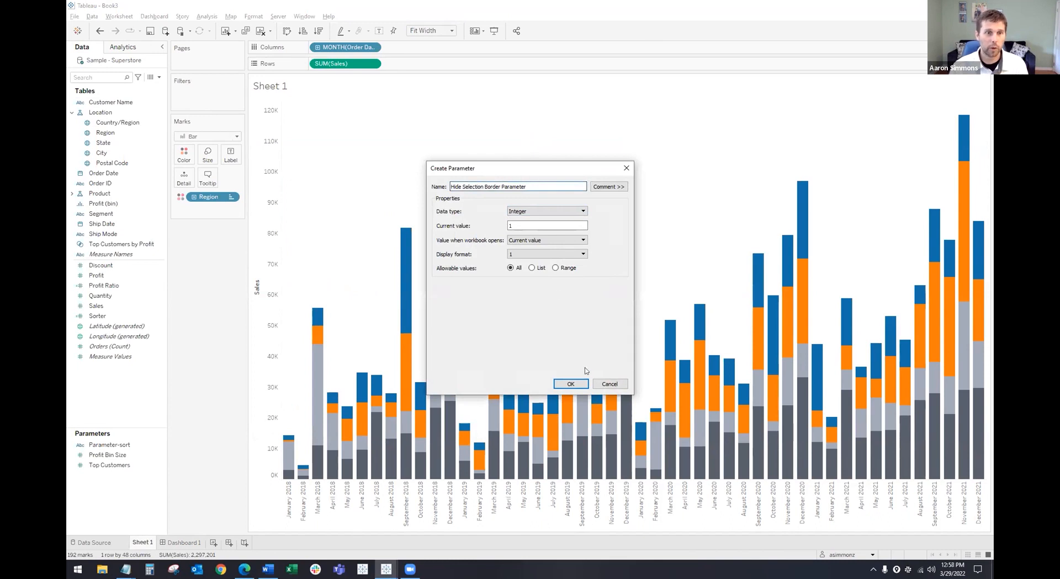
click(570, 384)
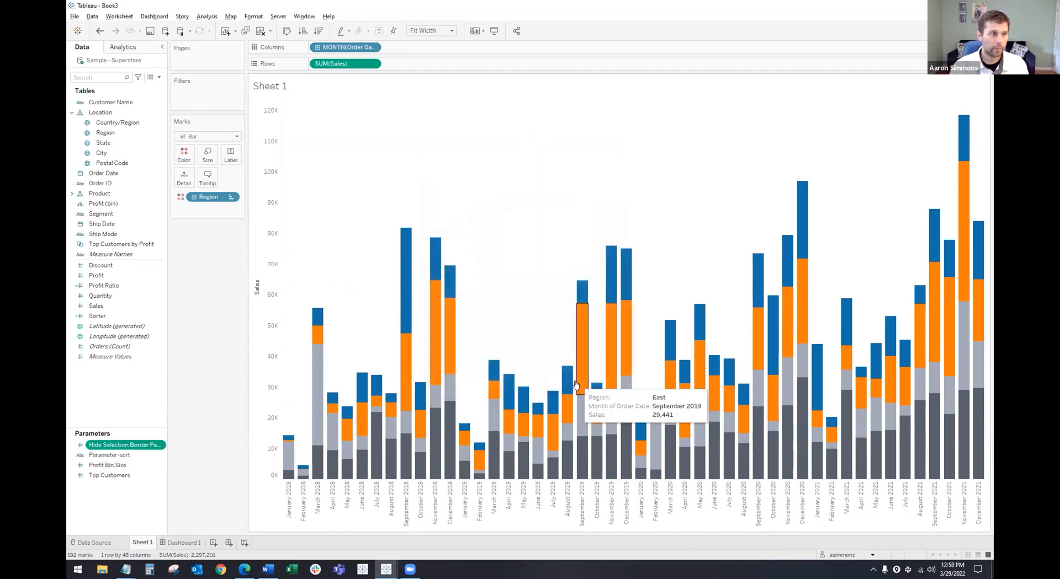
Start a calculated field with the formula CASE [Hide Selection Border Parameter] WHEN 1 THEN 2 WHEN 2 THEN 1 END.
right_click(113, 389)
click(155, 394)
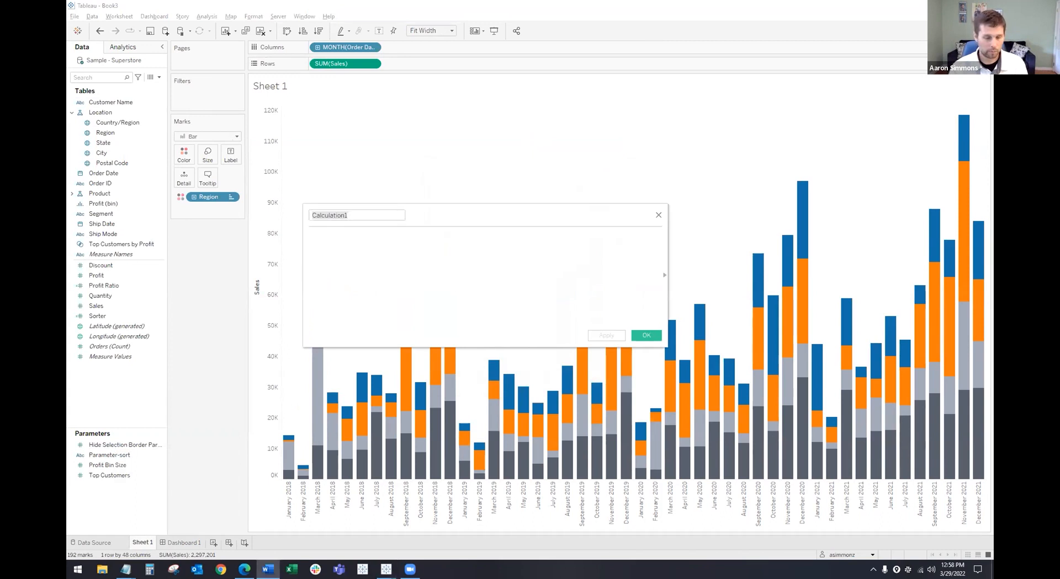
click(372, 248)
text(CASE [Hide Selection Border Parameter] WHEN 1 THEN 2 WHEN 2 THEN 1 END)
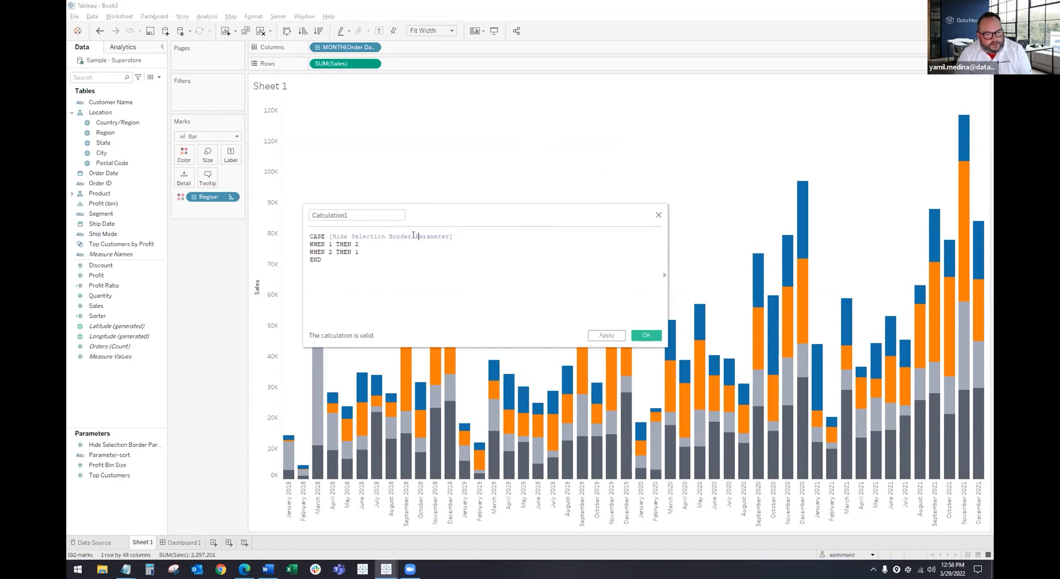
Name the calculated field Hide Selection Border, save it and convert it to a dimension.
drag(411, 236, 344, 233)
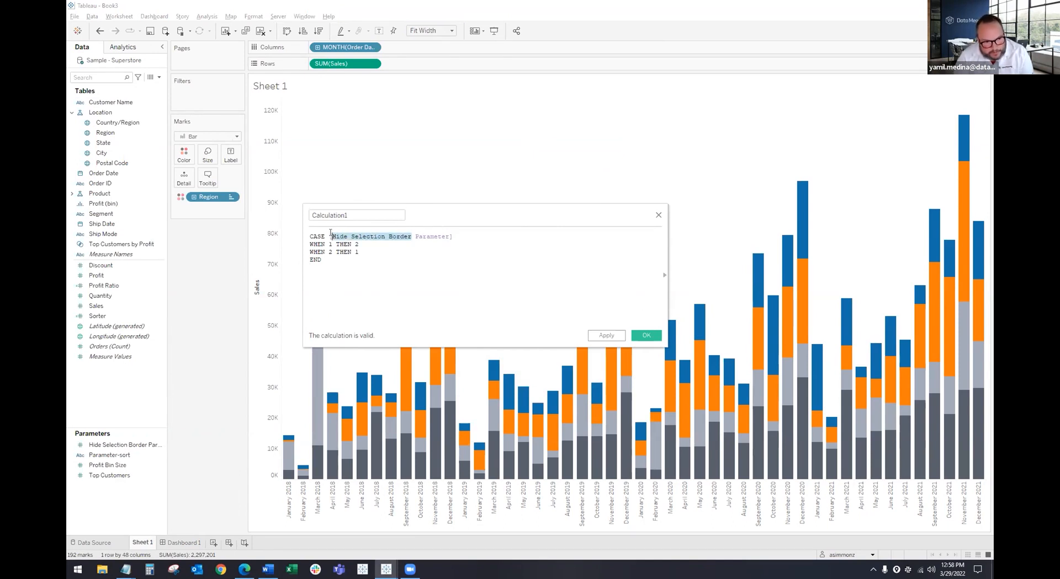
click(356, 216)
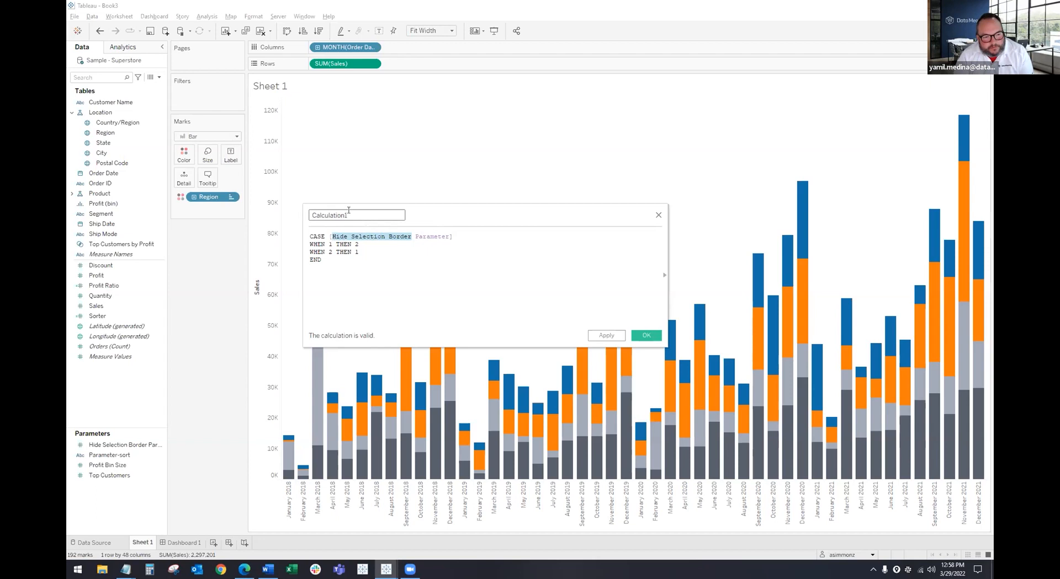
key(ctrl+a)
text(Hide Selection Border)
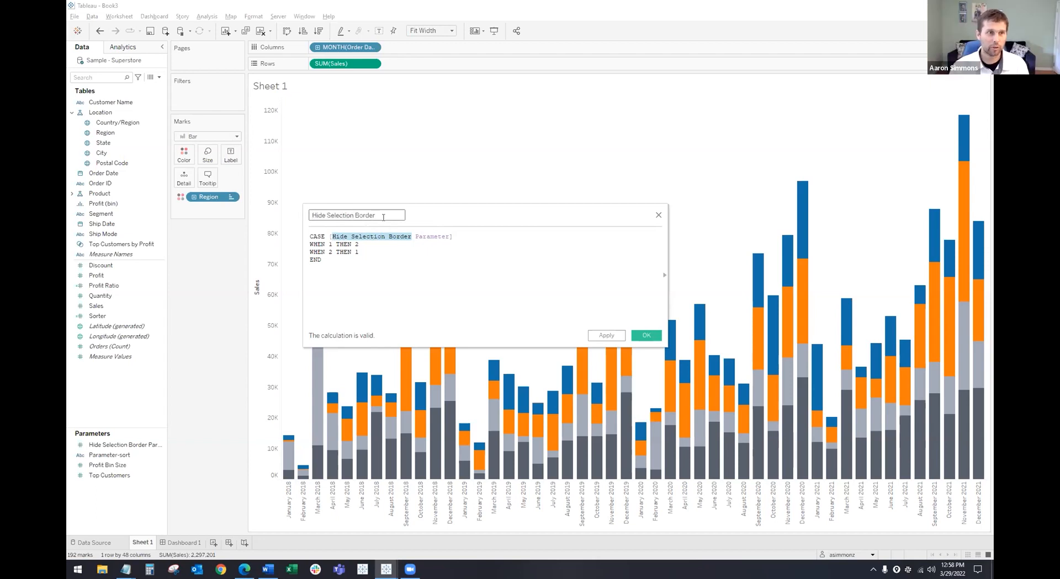
click(396, 252)
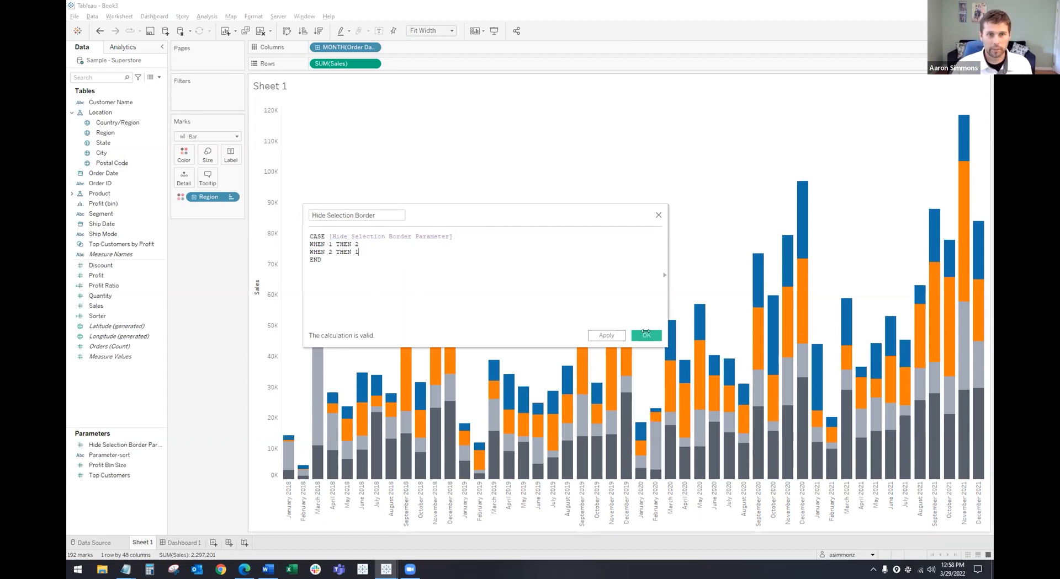
click(646, 336)
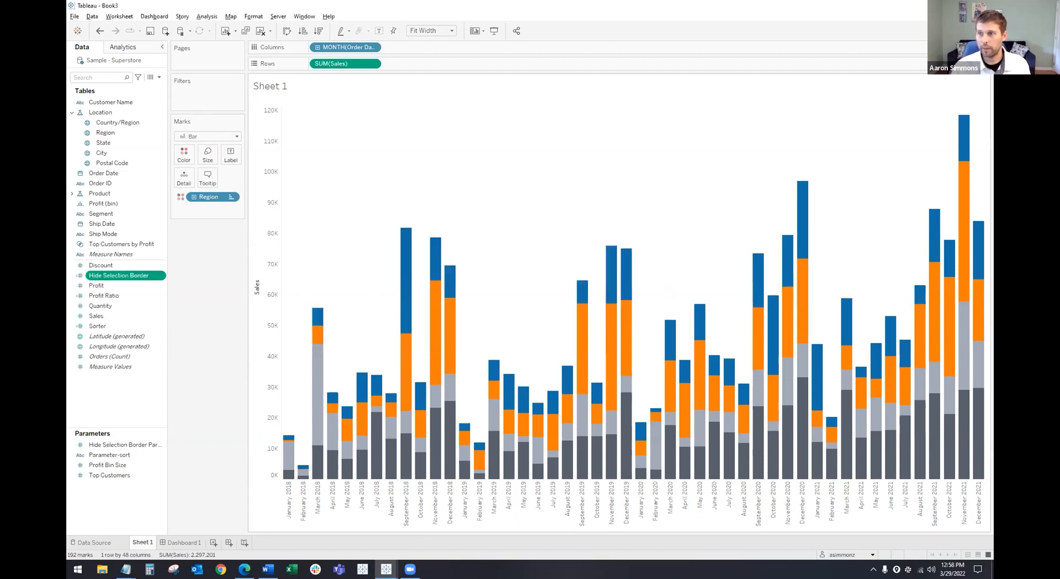
right_click(115, 276)
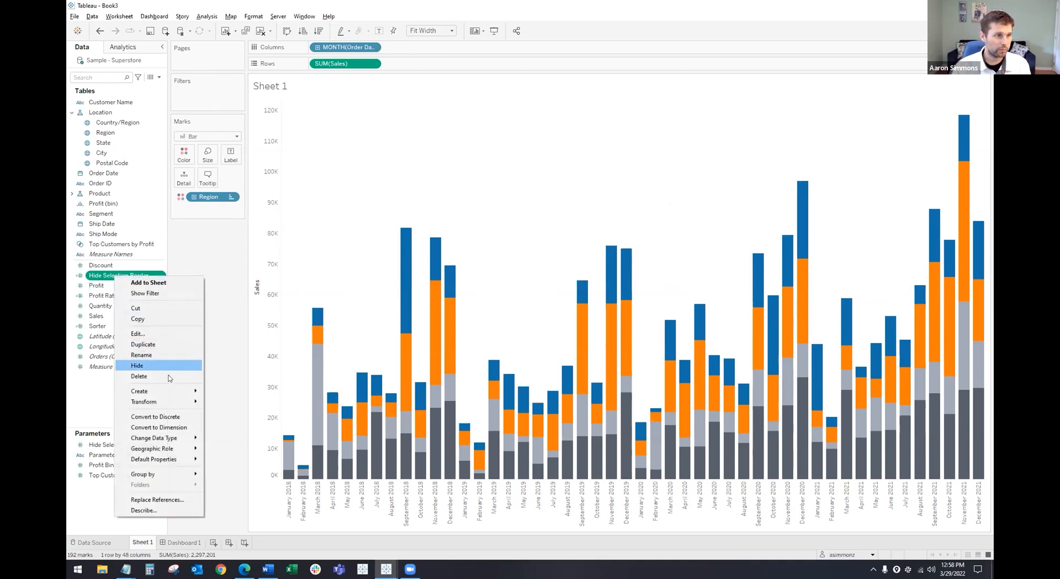
click(158, 428)
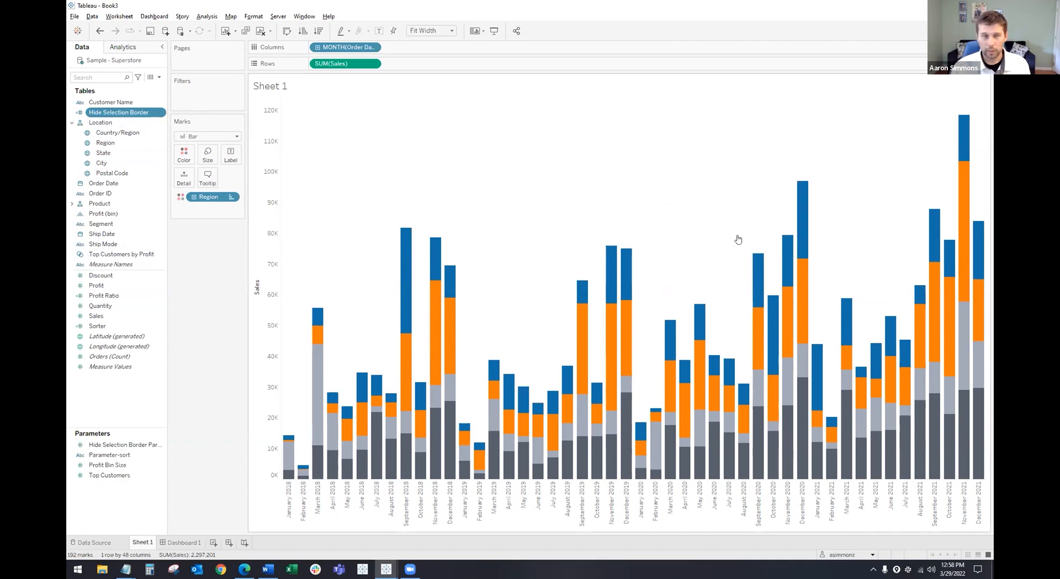
Connect to the text file 2rows as a new data source and check the file's contents in Notepad.
click(92, 16)
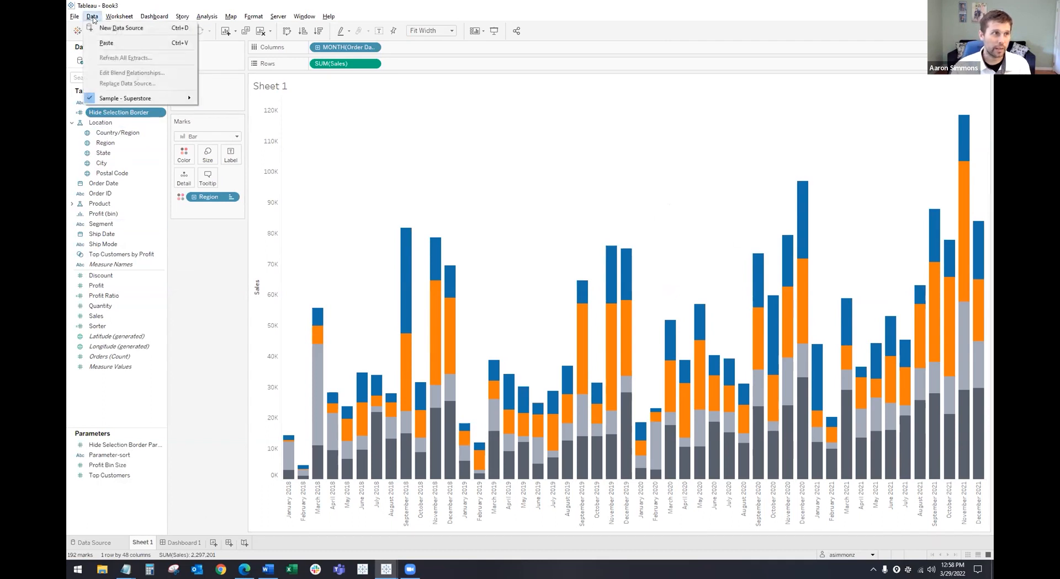
click(105, 28)
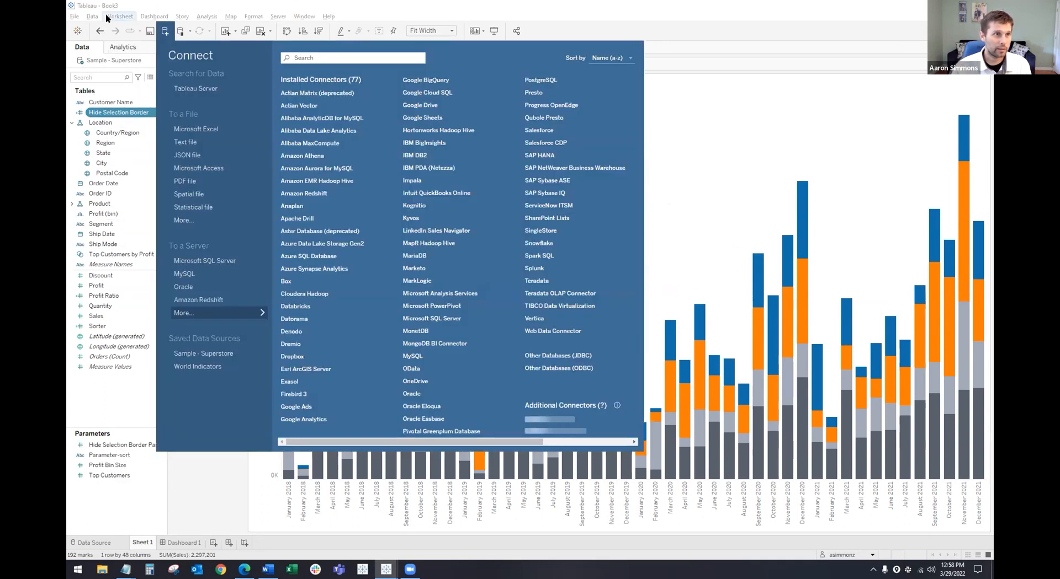
click(209, 145)
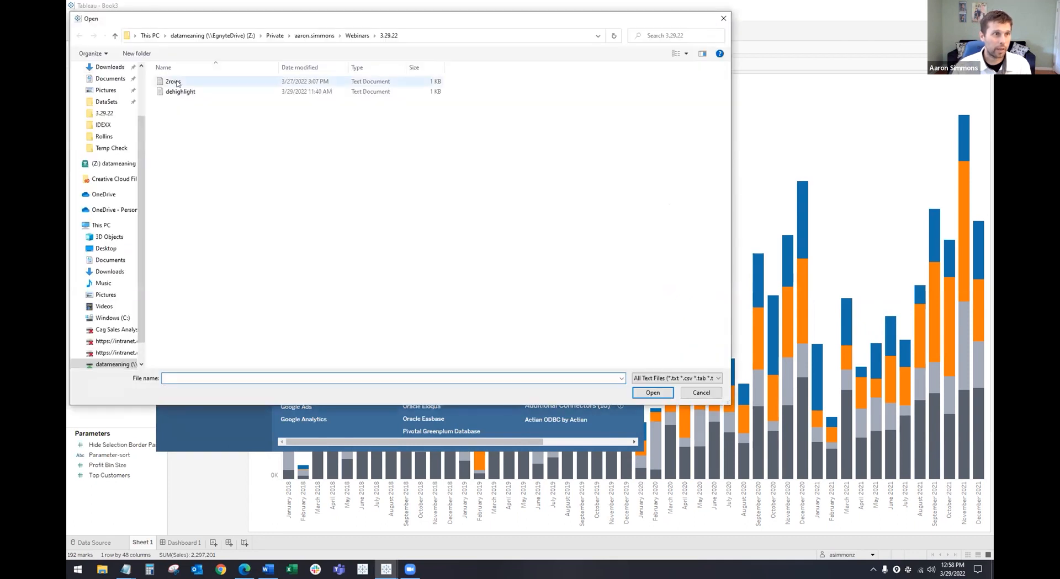
double_click(176, 82)
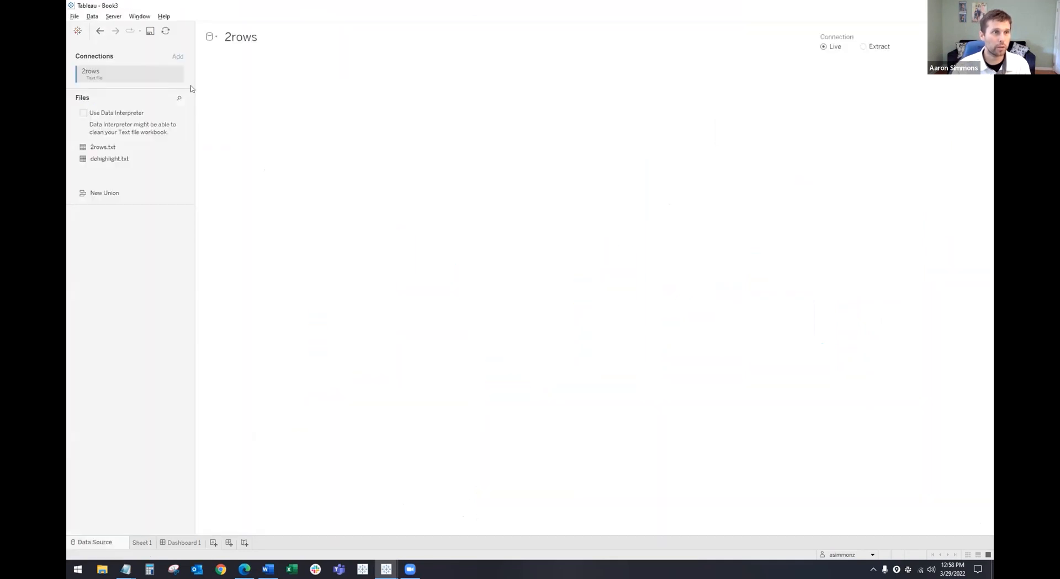
click(126, 569)
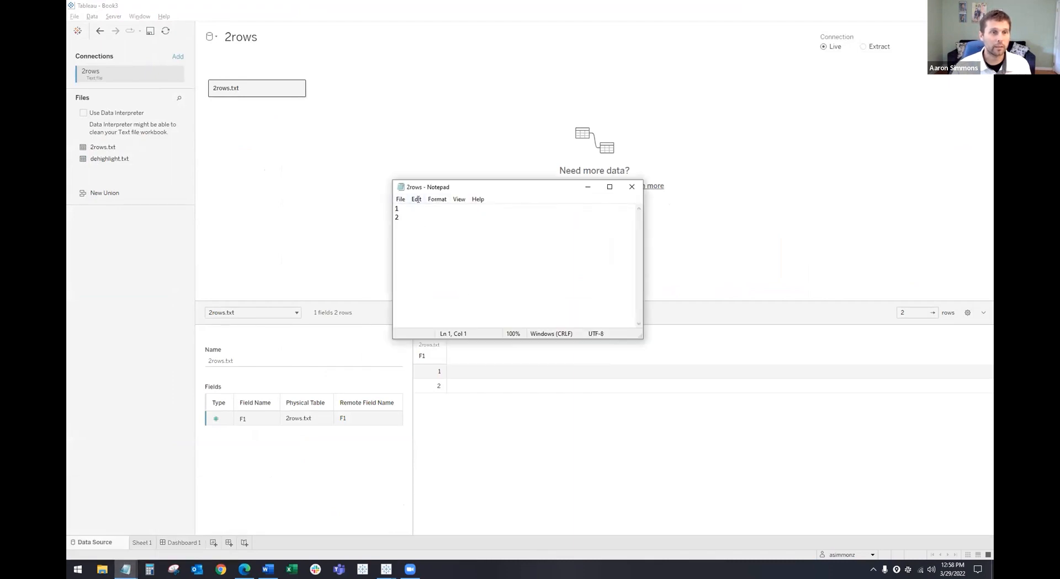
click(631, 187)
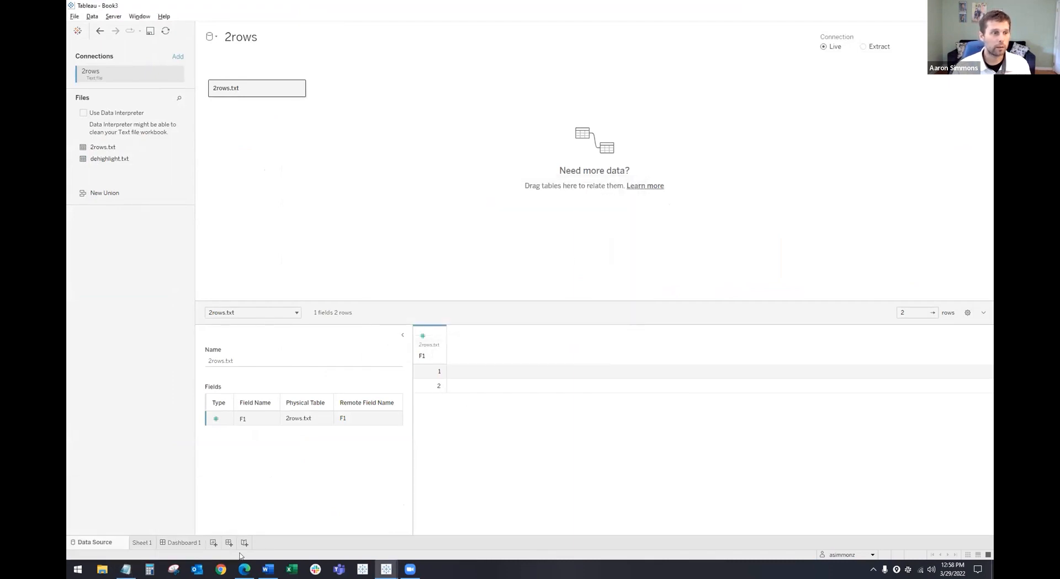
Rename the F1 field of the 2rows data source to Hide Selection Border from Sheet 1.
click(142, 543)
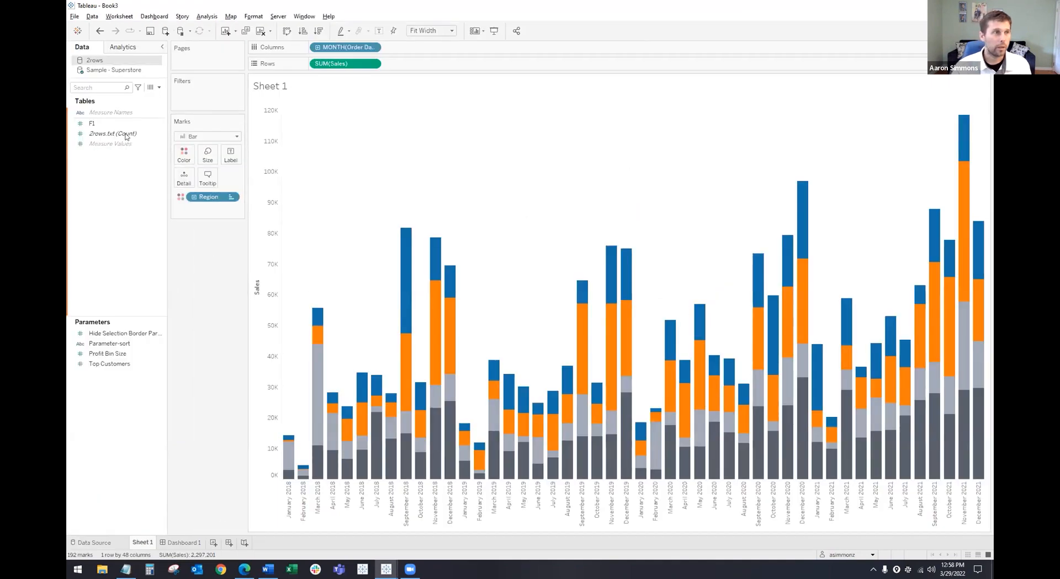
click(107, 124)
click(108, 124)
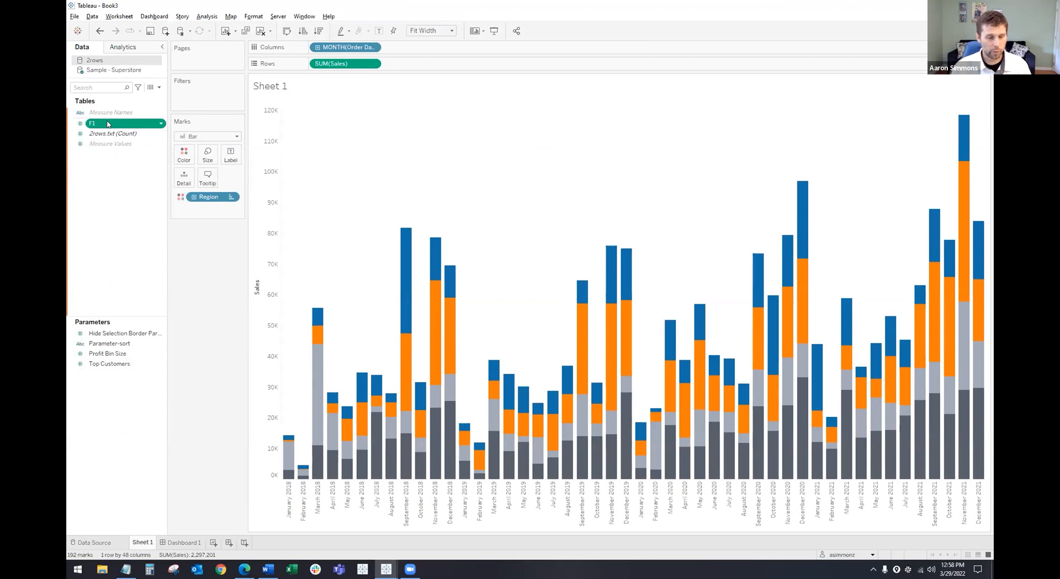
click(107, 124)
key(ctrl+v)
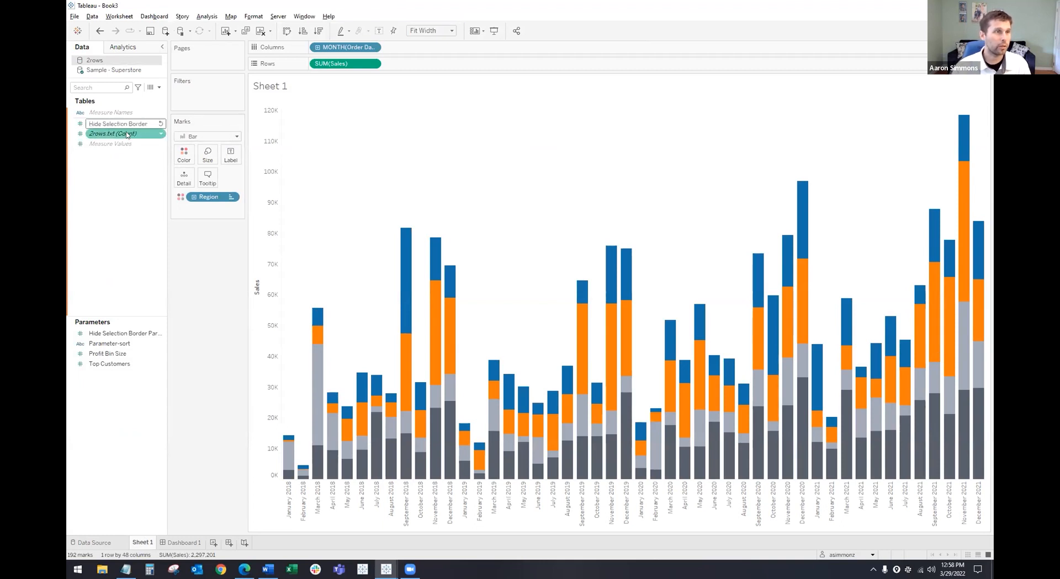
key(Return)
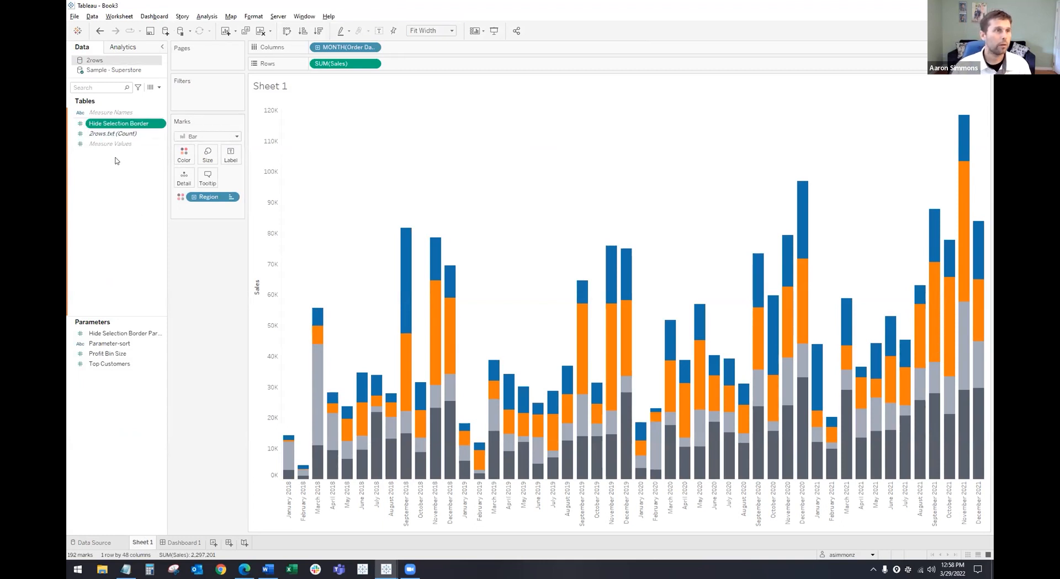
Convert the 2rows Hide Selection Border field to a dimension and add it to Detail on Sheet 1.
right_click(122, 124)
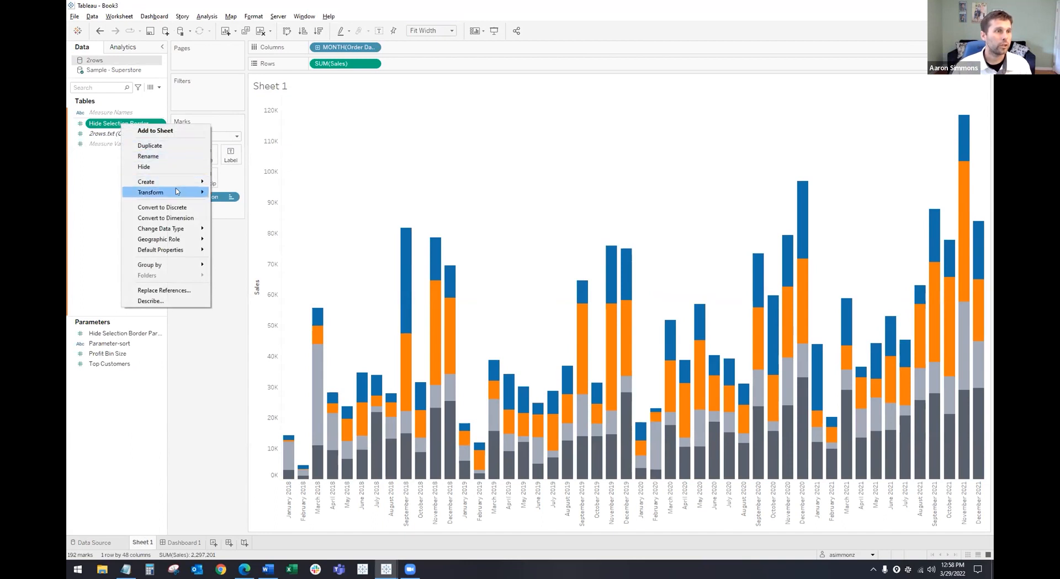
click(180, 218)
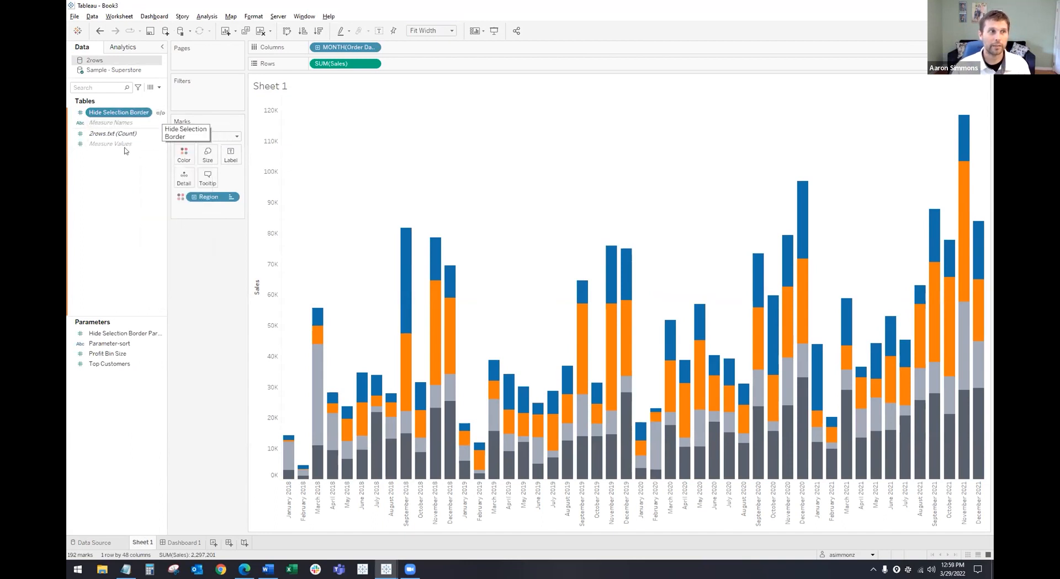
drag(116, 115, 186, 181)
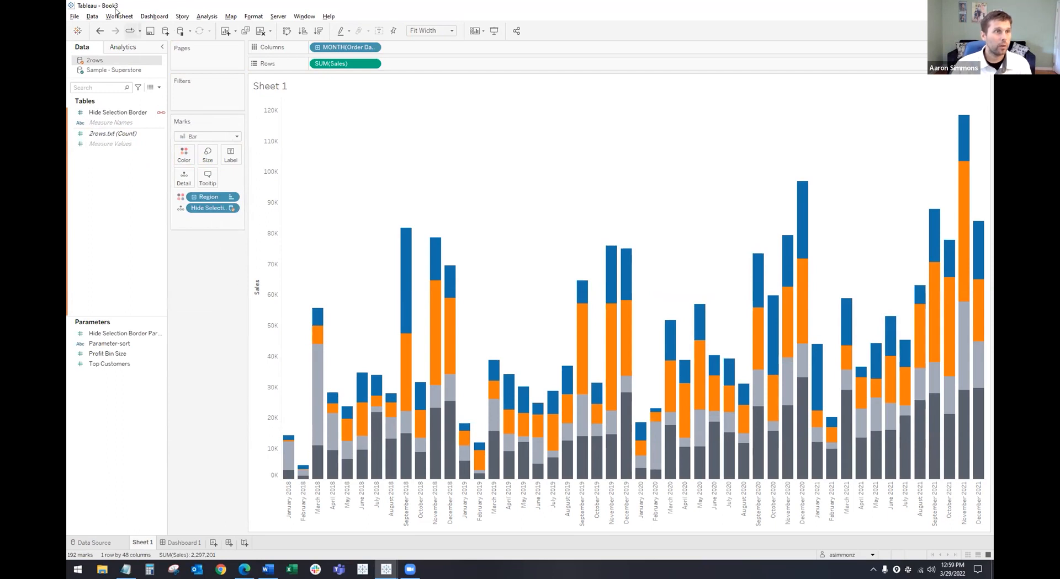
Start a Change Parameter action on Dashboard 1 that runs on selecting Sheet 1 and targets Hide Selection Border Parameter.
click(182, 543)
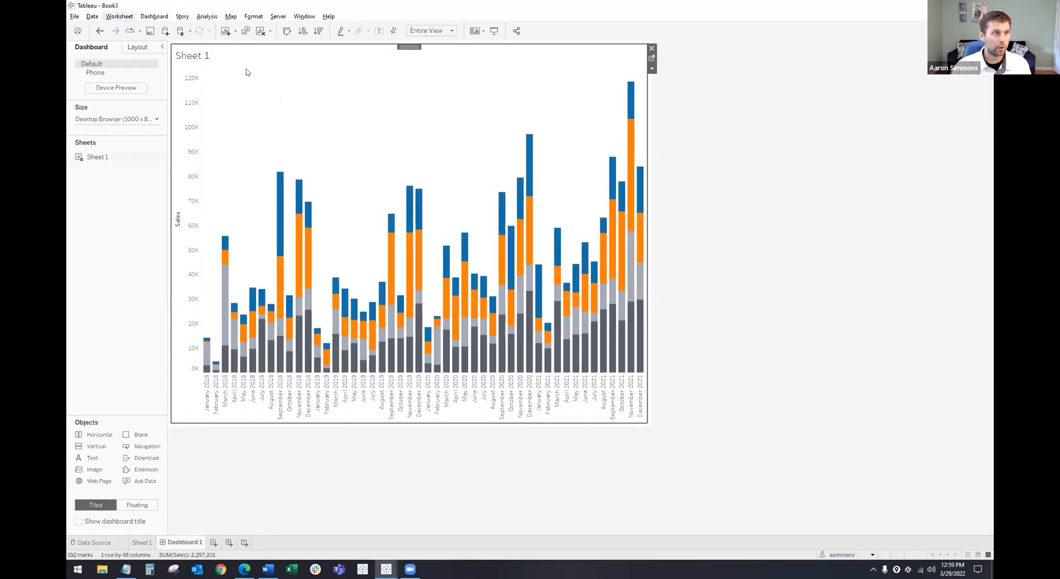
click(147, 18)
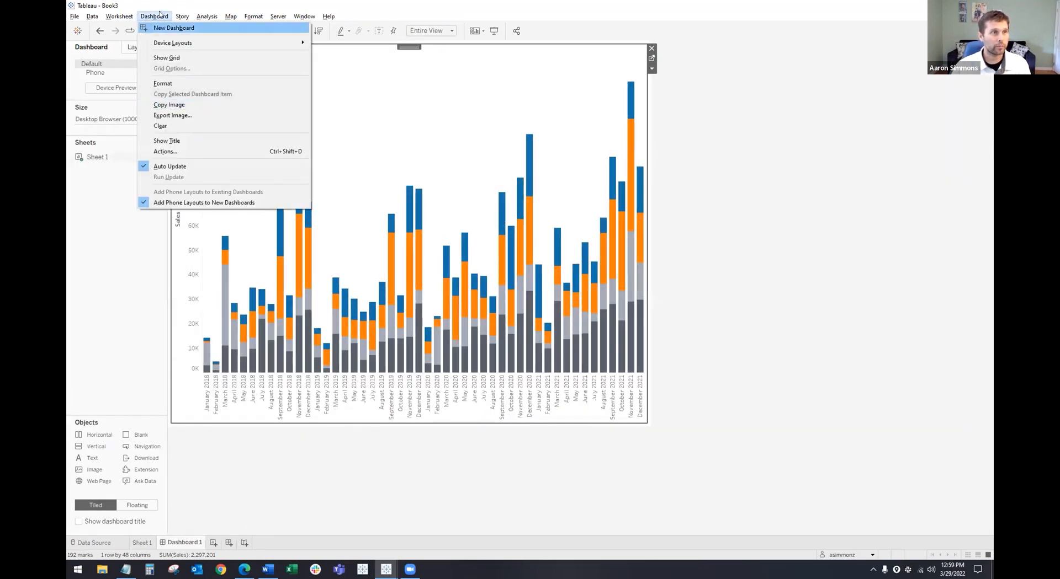
click(196, 152)
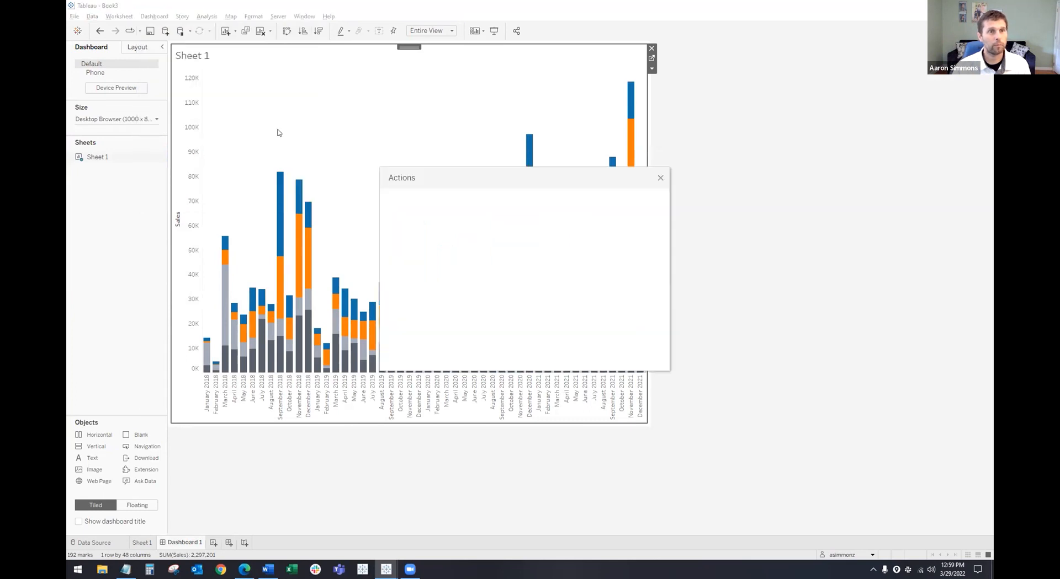
click(416, 329)
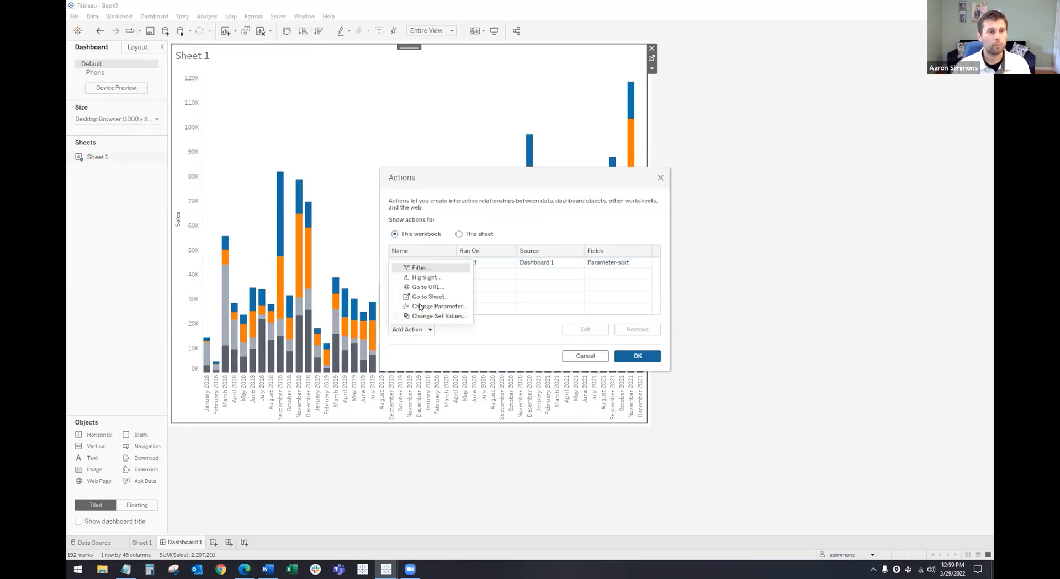
click(426, 304)
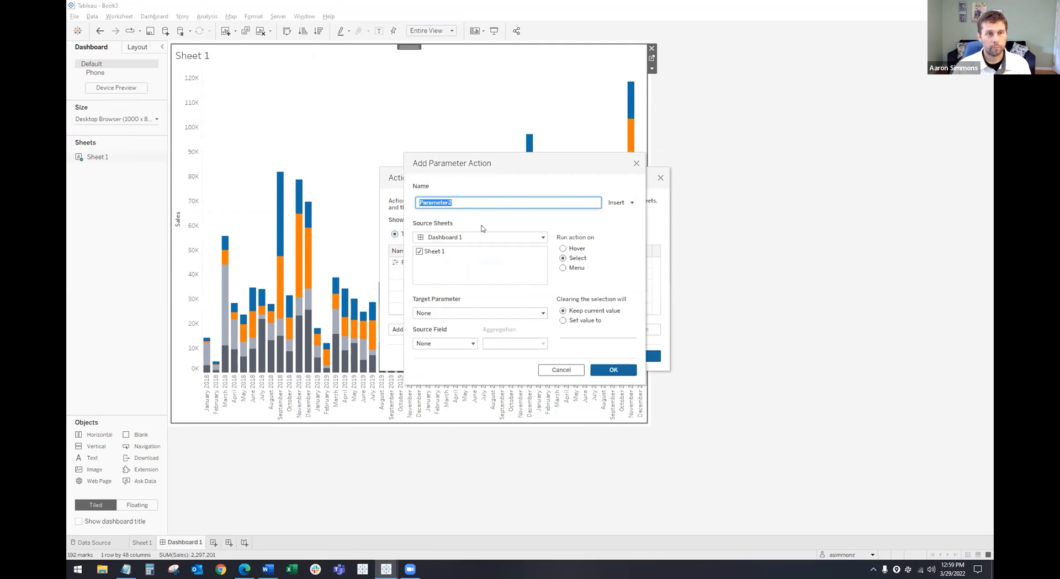
click(469, 314)
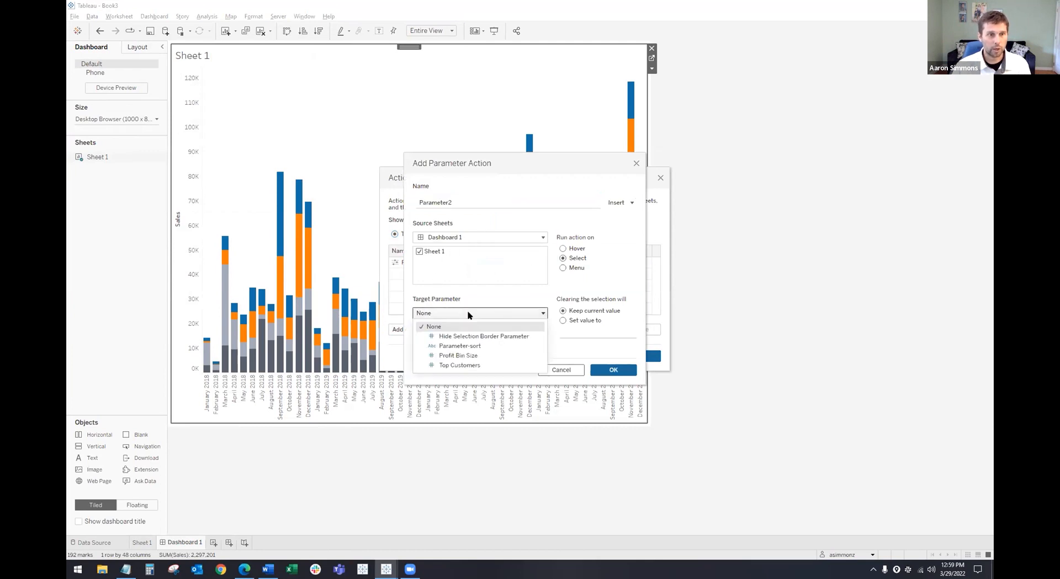
click(504, 336)
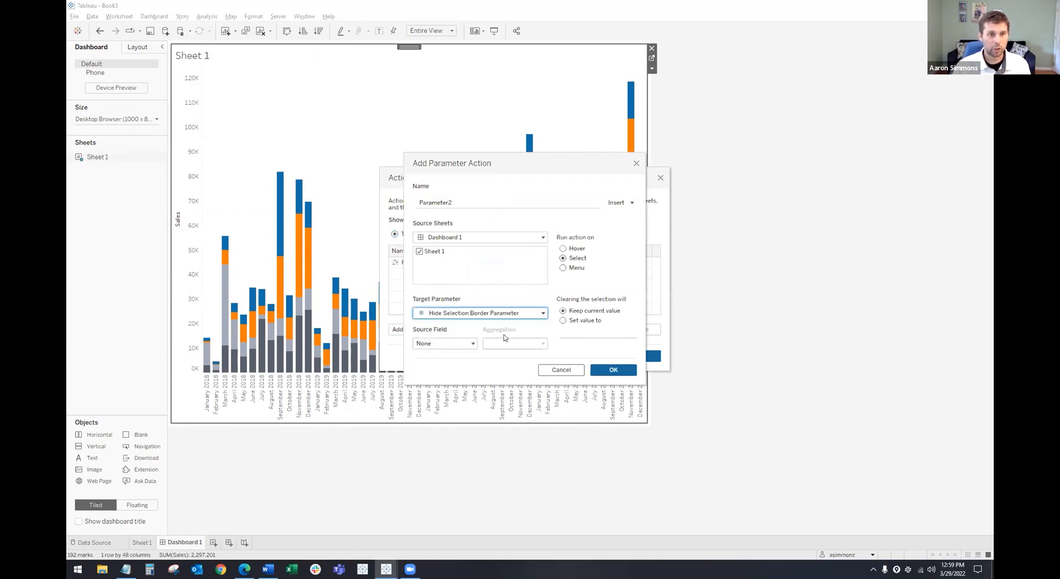
Set the parameter action's source field to Hide Selection Border (2rows) with aggregation None, and save the action.
click(467, 343)
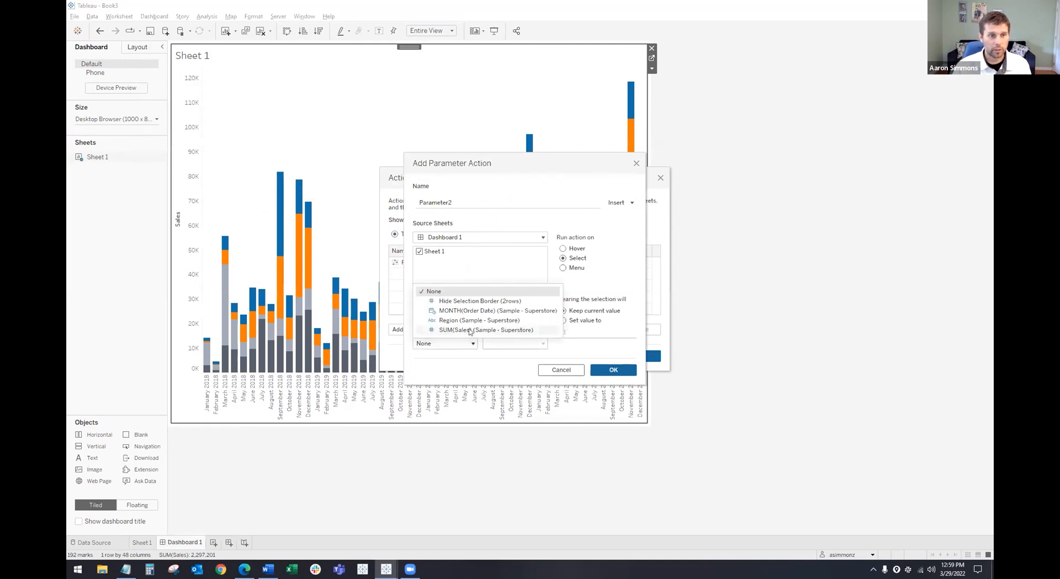
click(498, 303)
click(519, 343)
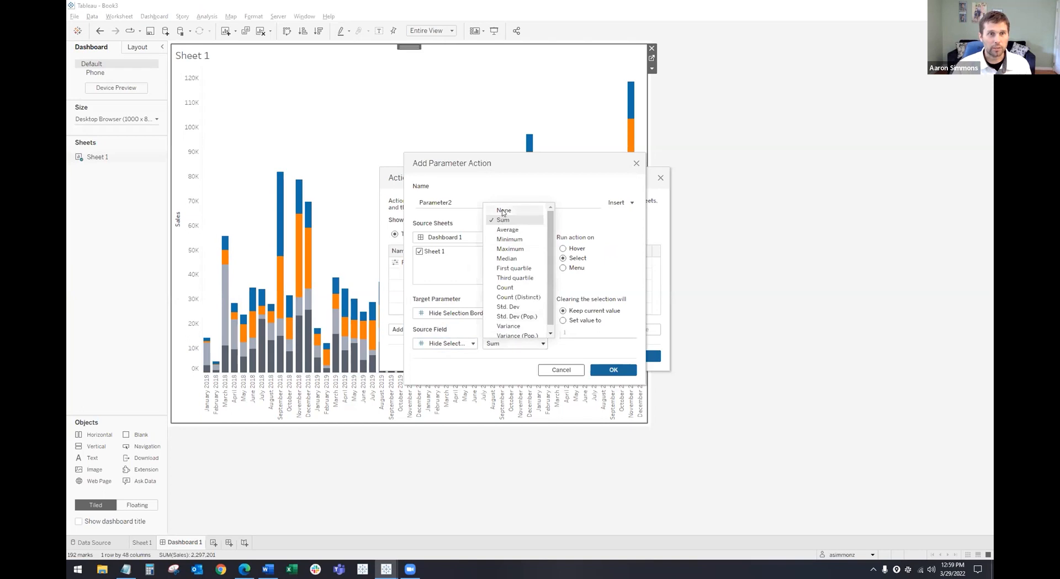
click(503, 211)
click(613, 370)
click(634, 355)
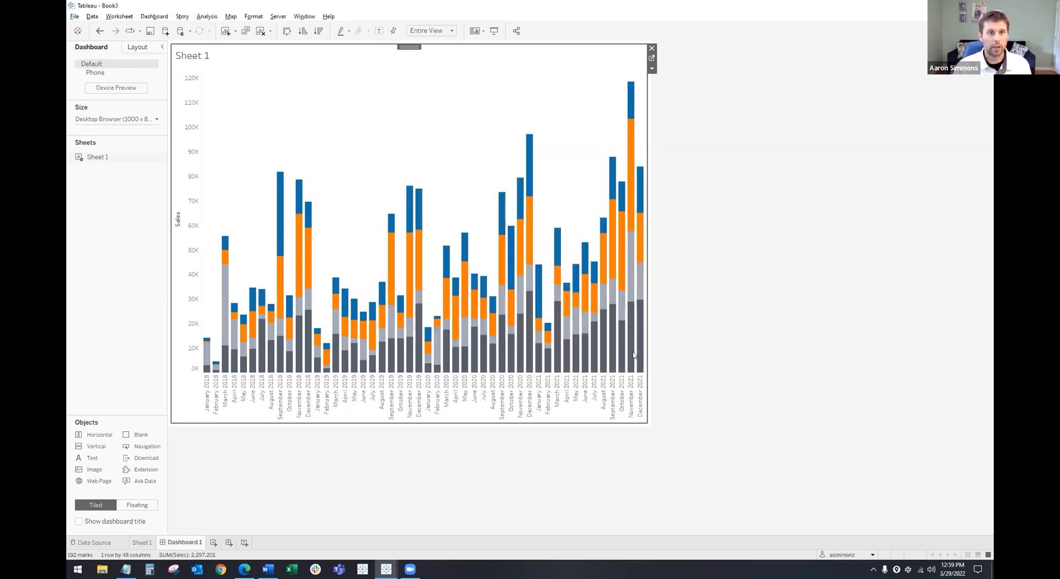
Test the dashboard's sales chart by selecting segments of different regions, checking the re-sorting and the selection highlight.
click(529, 242)
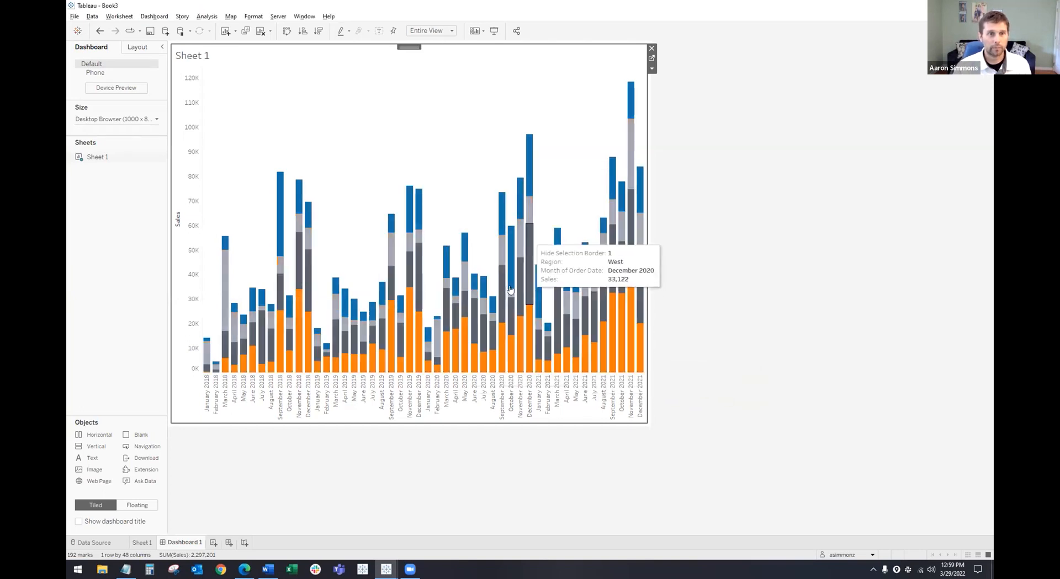
click(475, 323)
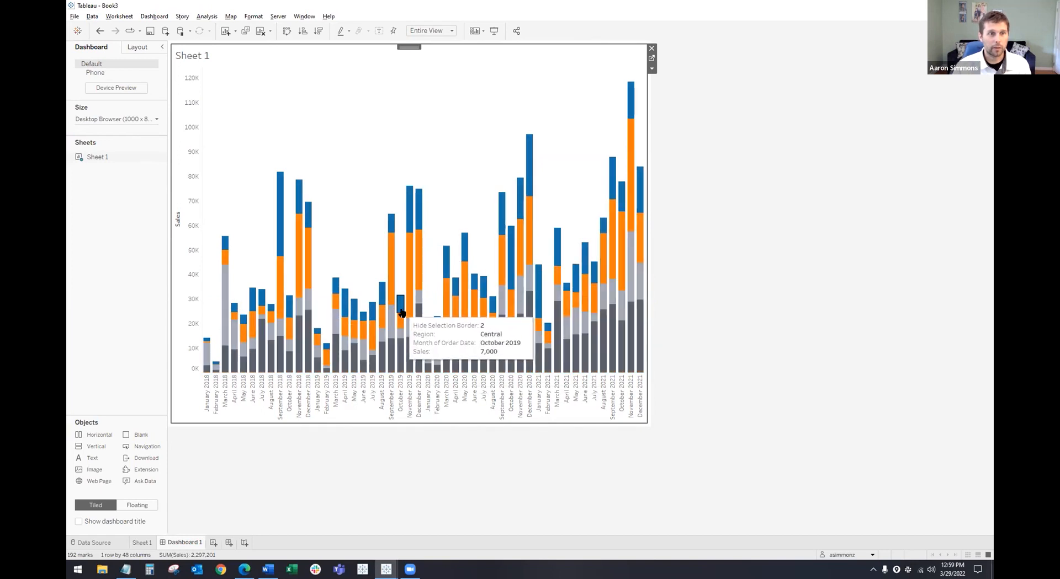
click(359, 345)
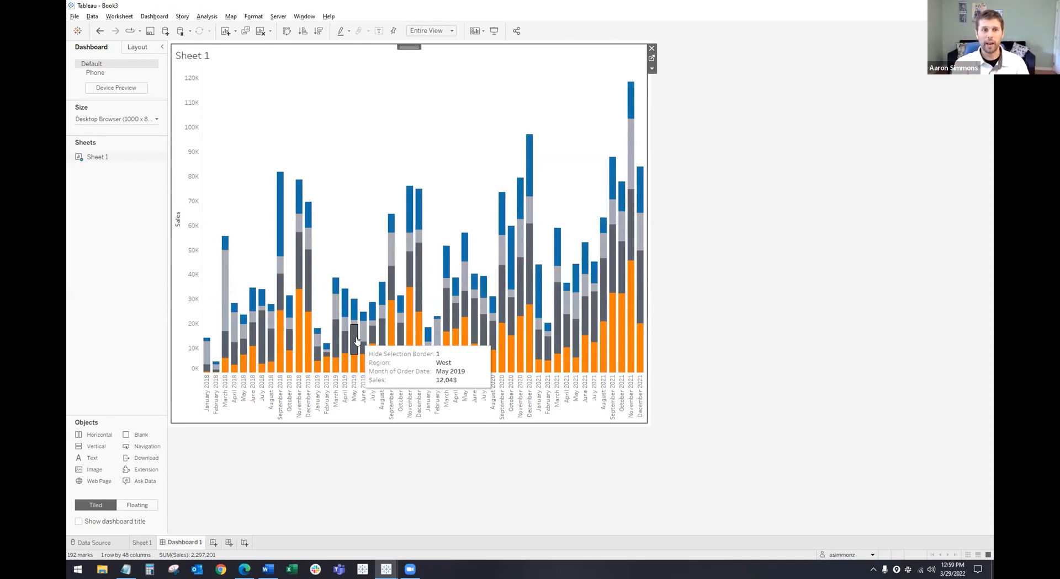
click(419, 287)
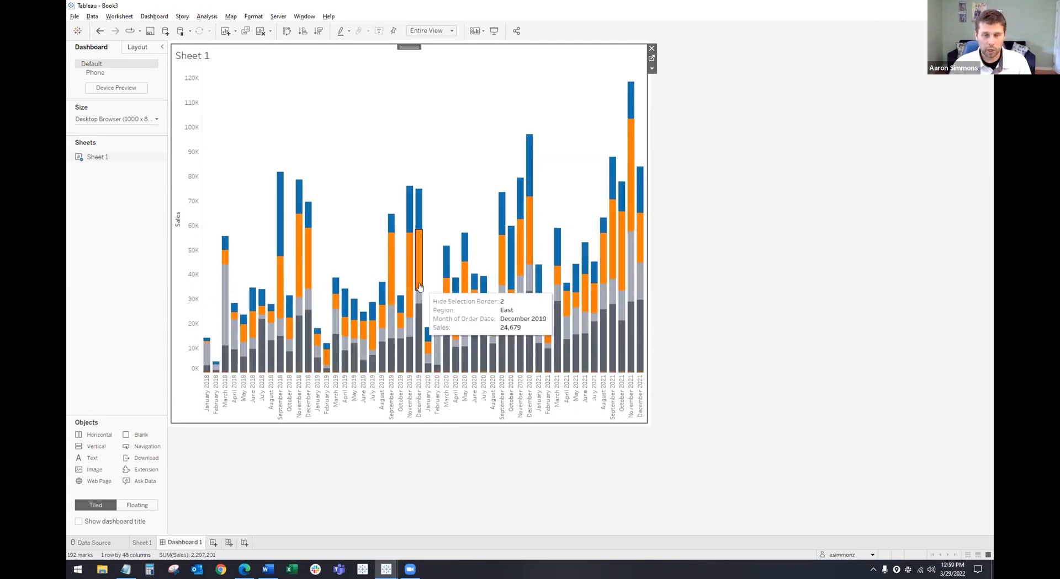
click(520, 248)
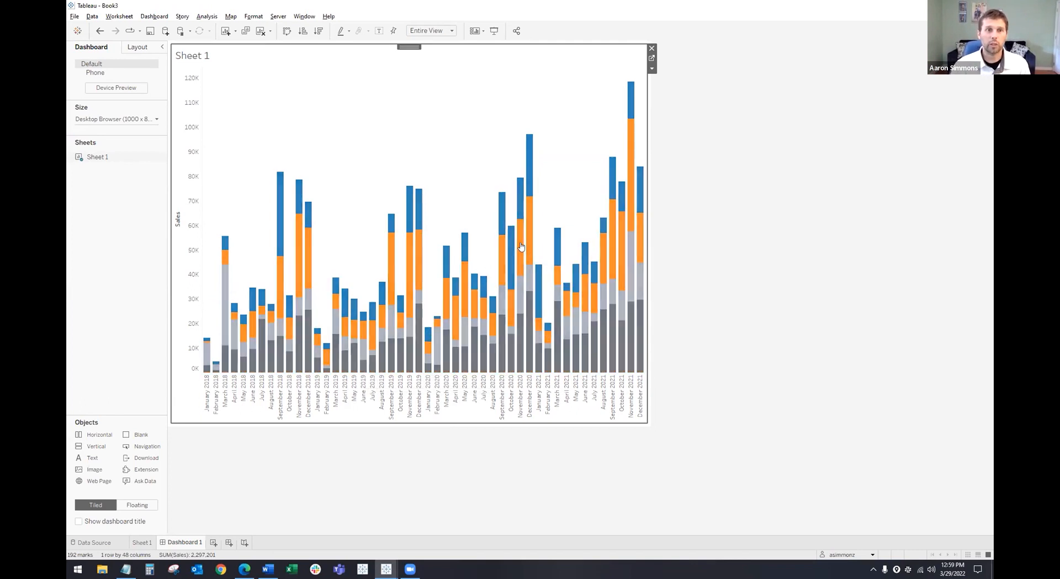
click(474, 314)
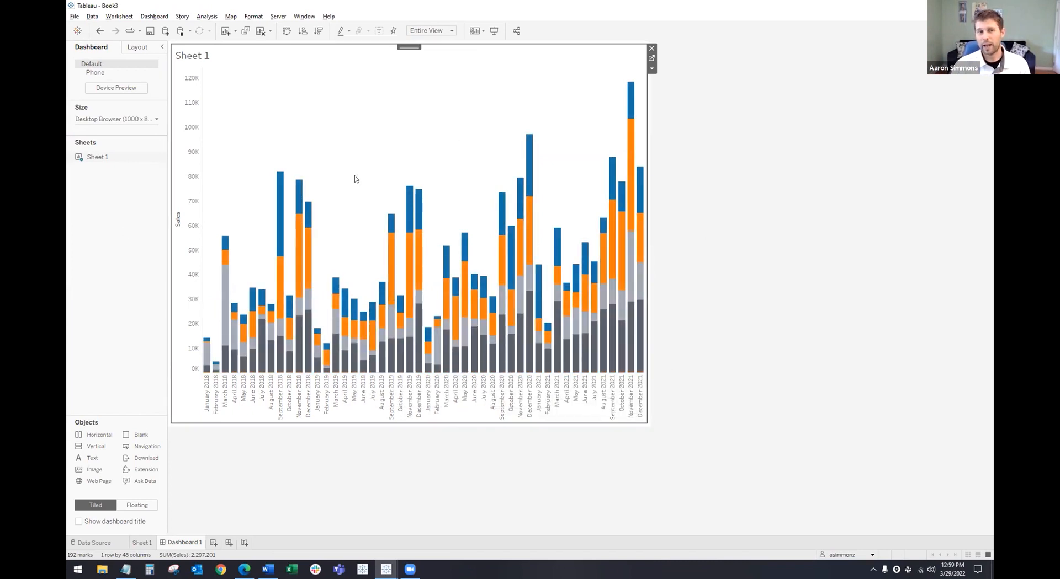
click(719, 351)
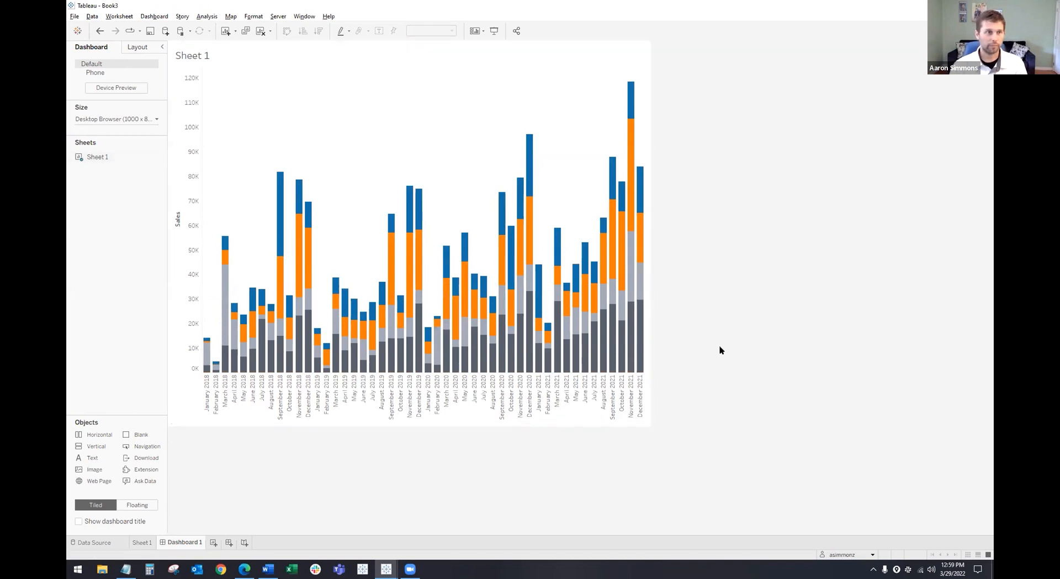
Show the dashboard chart's sales as a percentage of total computed along Table (Down).
click(552, 210)
click(202, 16)
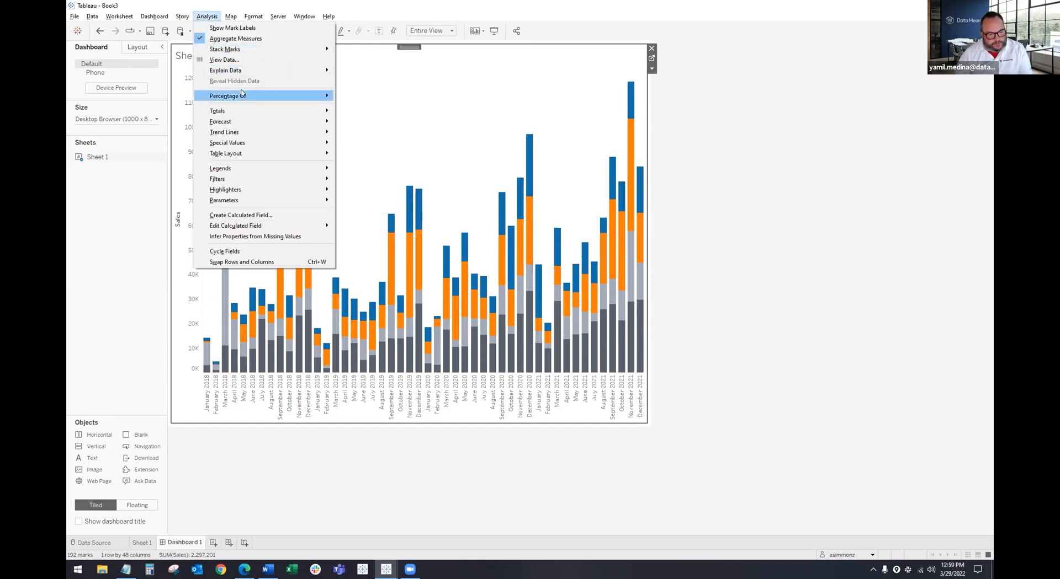
mouse_move(242, 95)
click(359, 119)
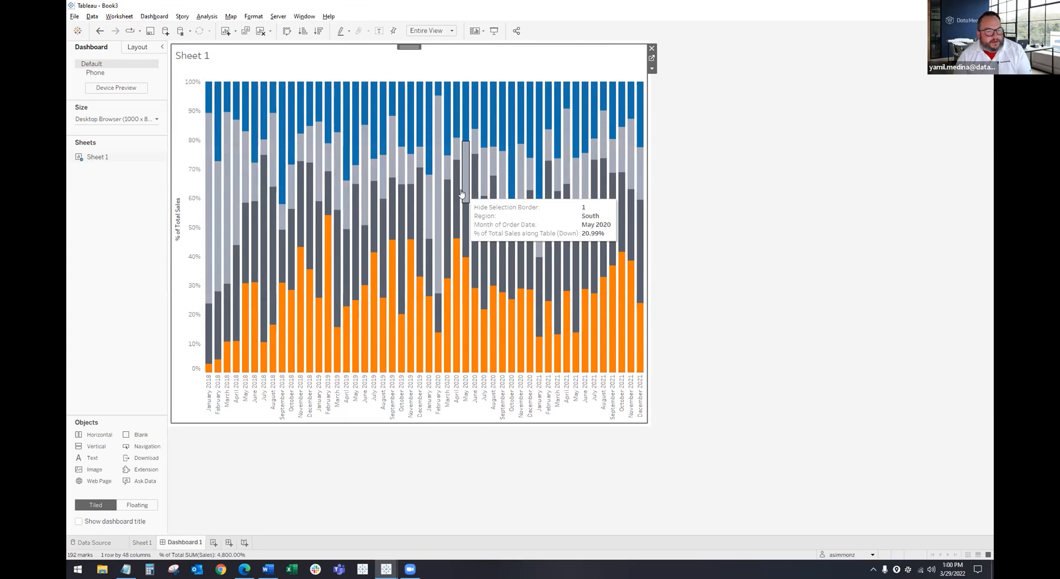
Test the percent-of-total chart by selecting different region segments in several months and clear the sheet selection.
click(363, 242)
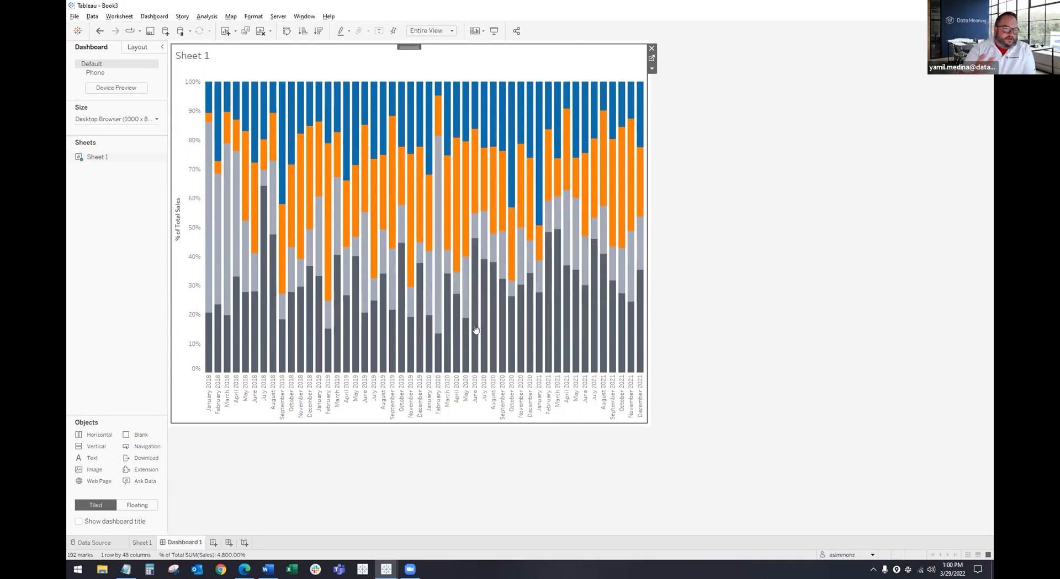
click(463, 212)
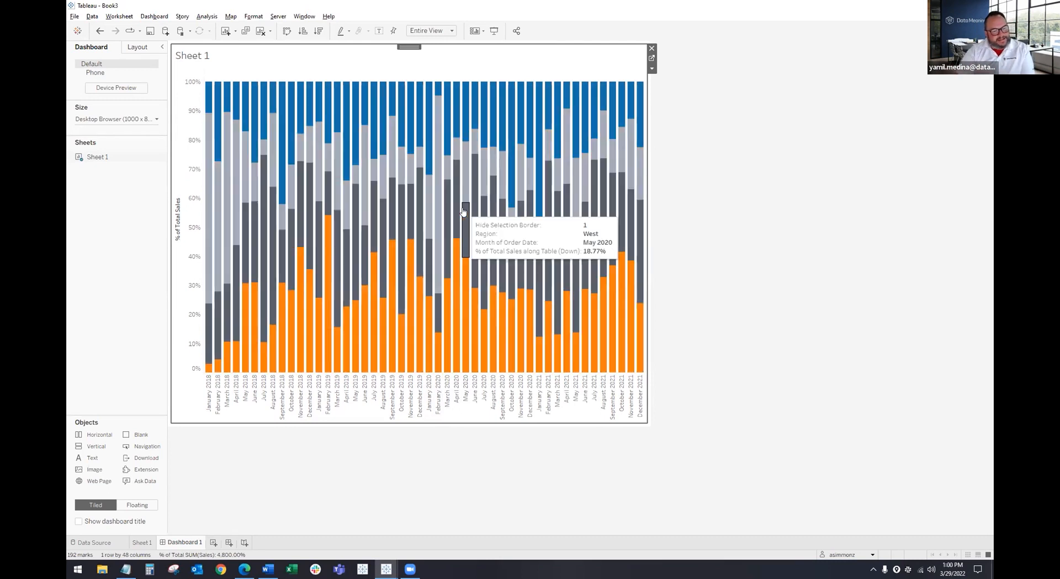
click(326, 229)
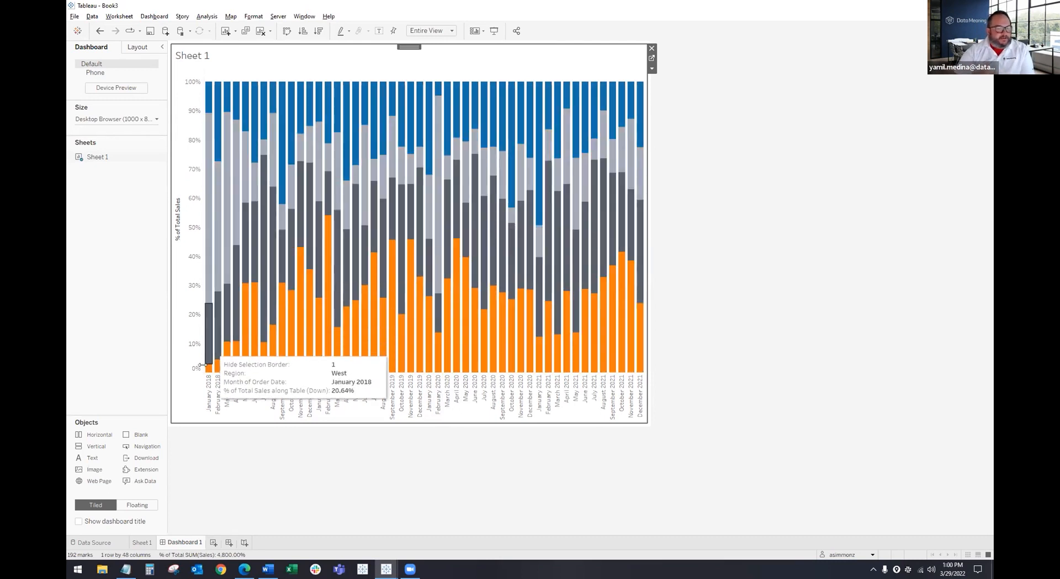
click(210, 200)
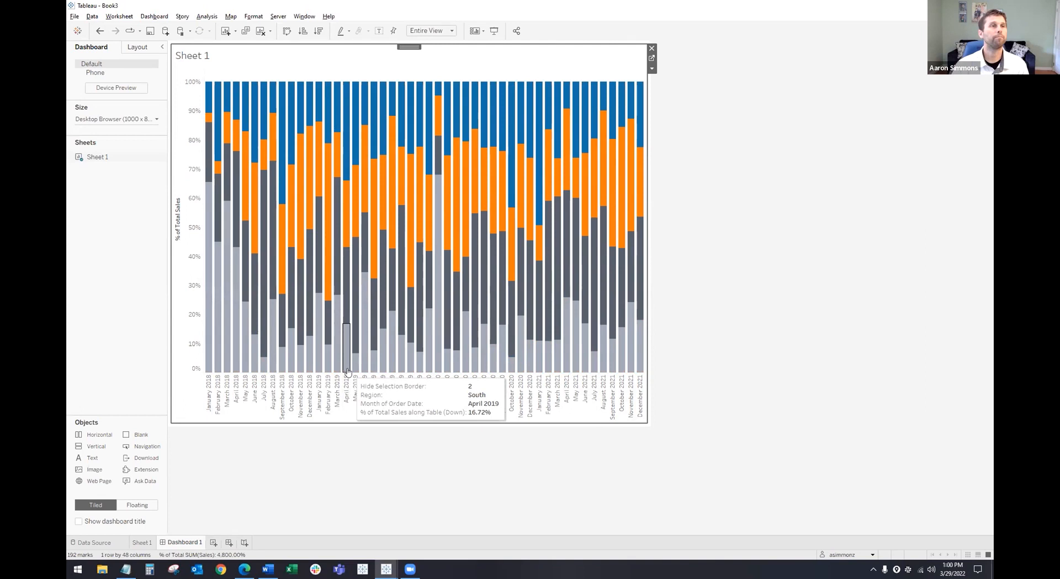
click(701, 308)
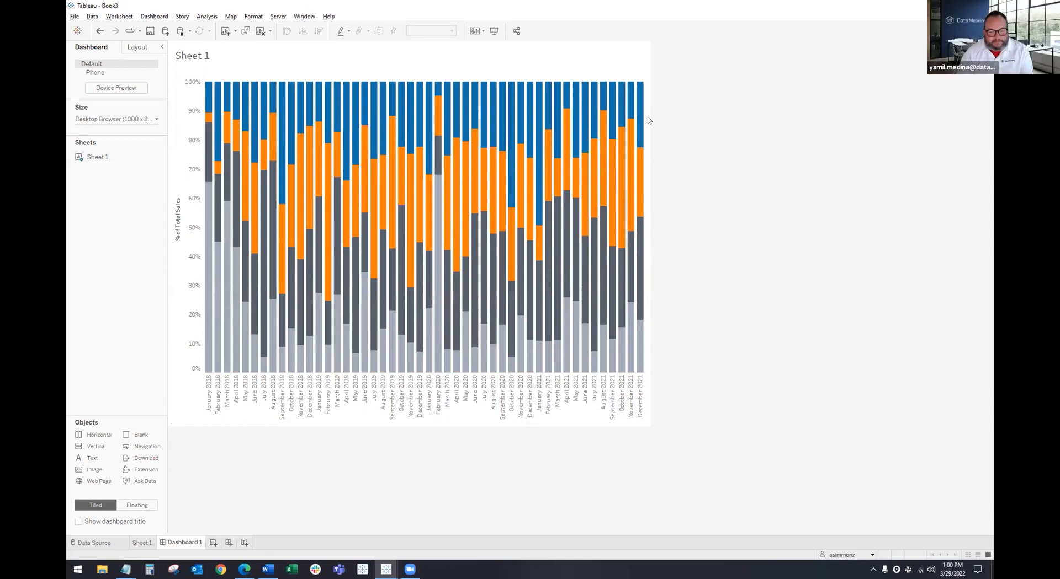